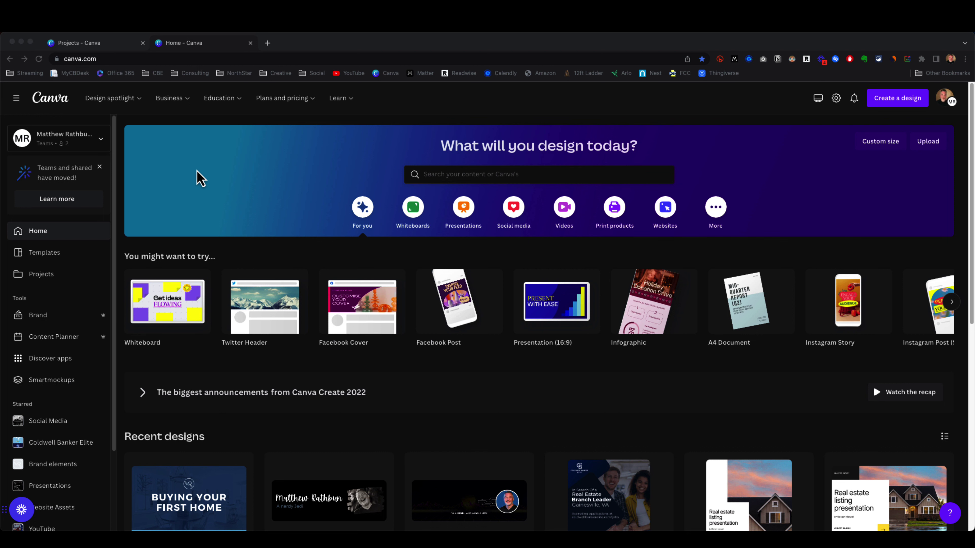
Open the personal brand kit from the brand tools to review its logos, colors and fonts.
click(100, 169)
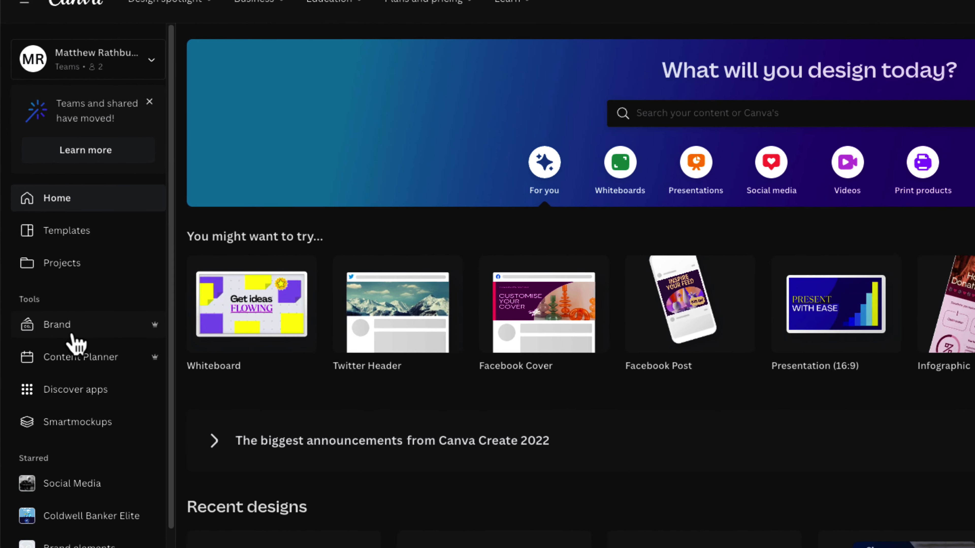
click(46, 309)
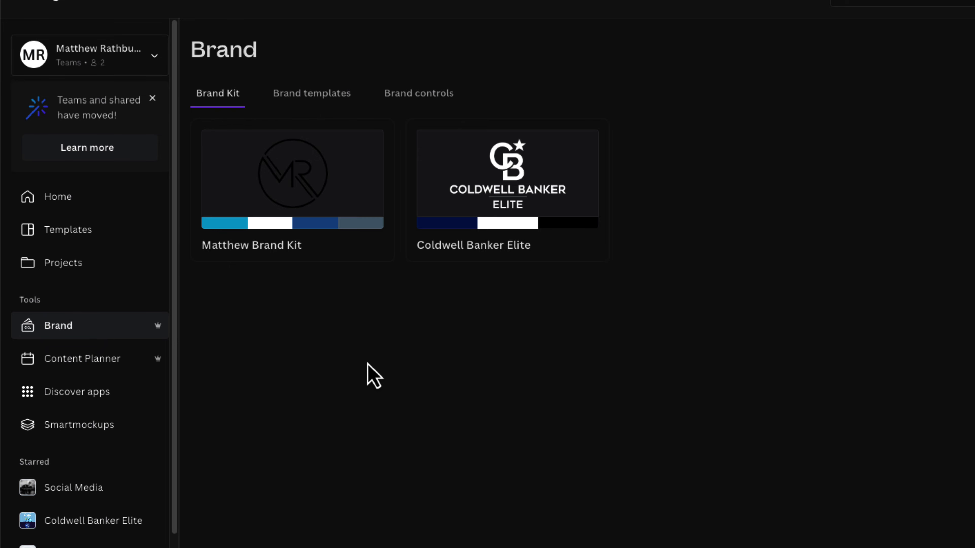
click(309, 150)
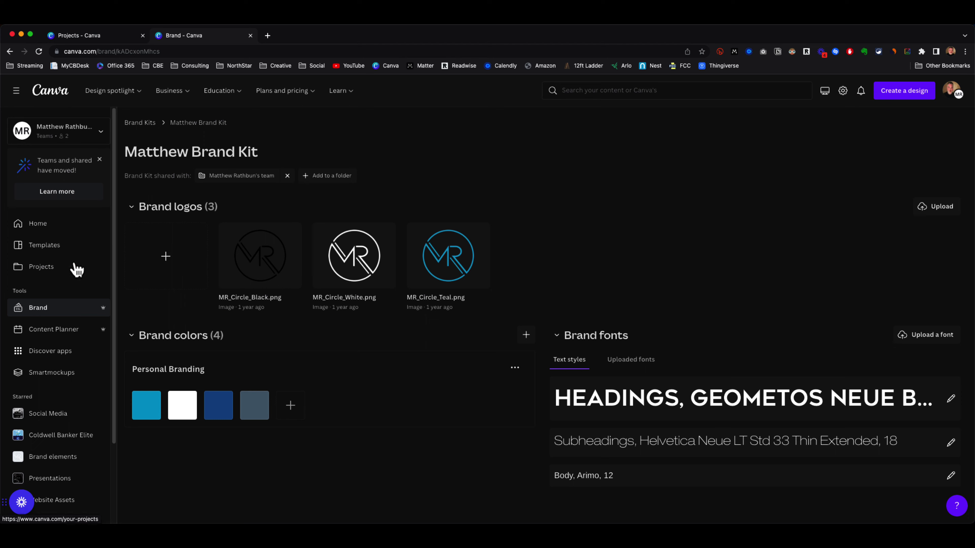
Return to the home page and search the templates for "real estate presentations".
click(60, 229)
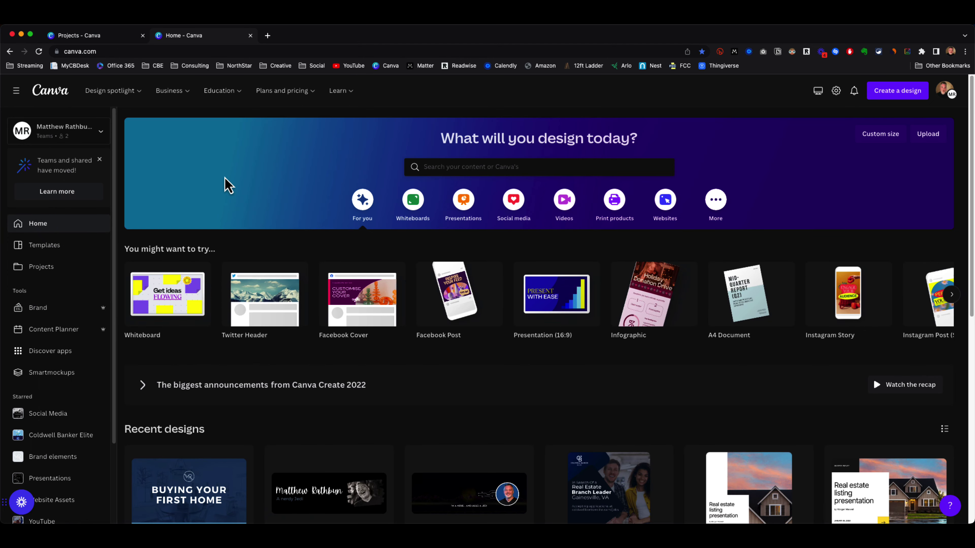
click(459, 167)
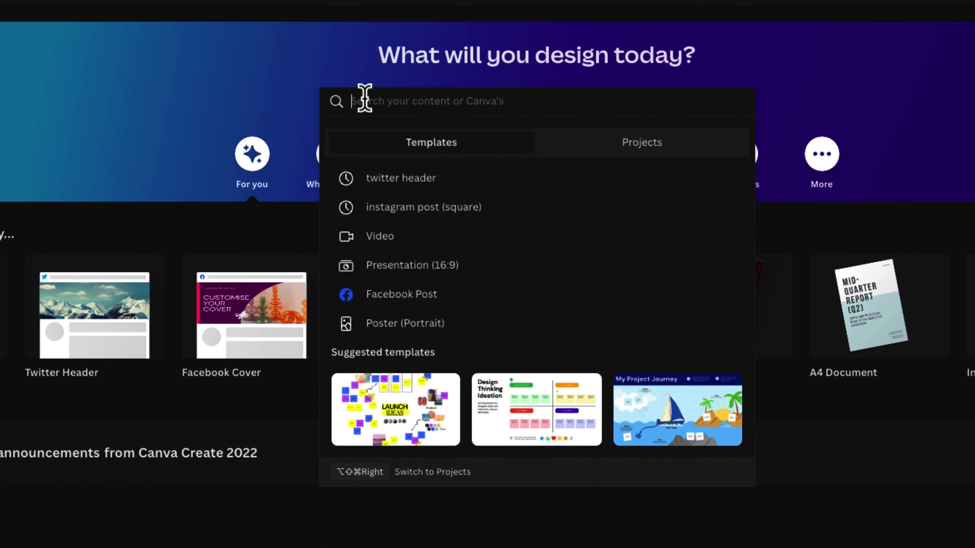
text(real estate pres)
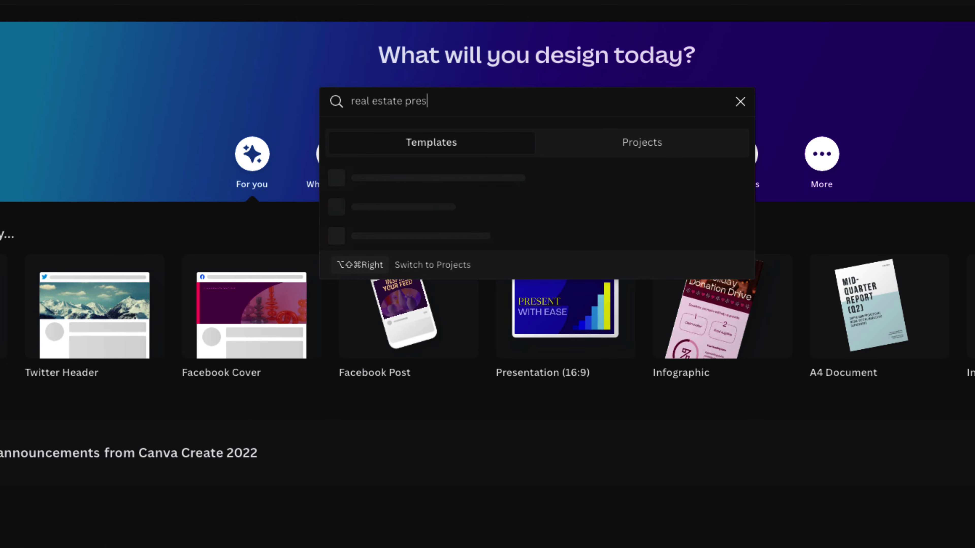
text(entations)
key(Return)
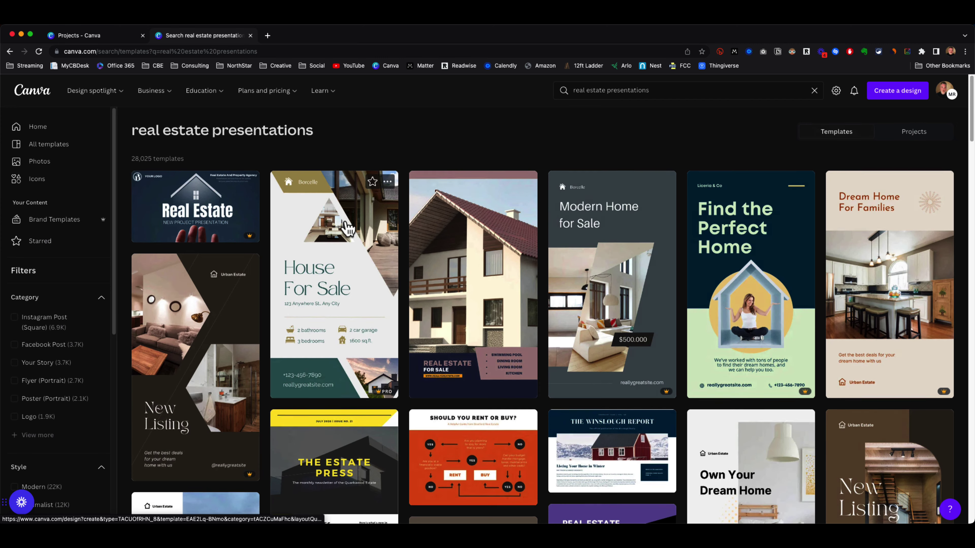
Browse the real estate template results to compare the available formats and designs.
scroll(489, 287, down, 6)
scroll(489, 288, up, 2)
scroll(489, 287, up, 5)
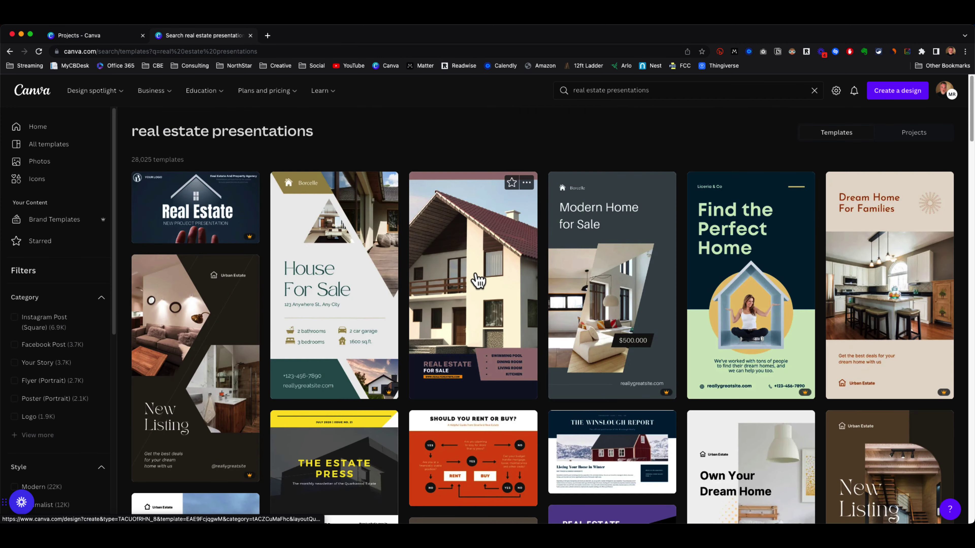
scroll(343, 169, down, 6)
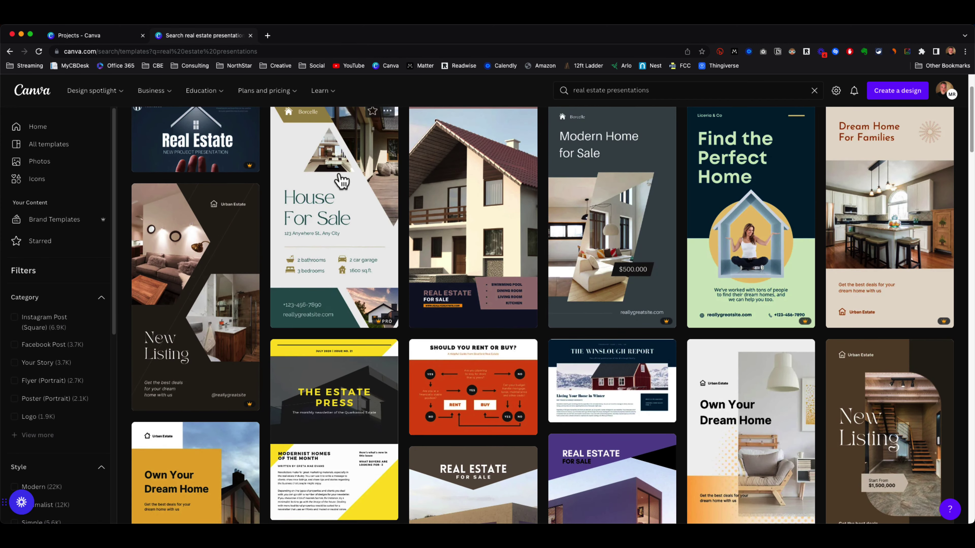
scroll(377, 268, down, 8)
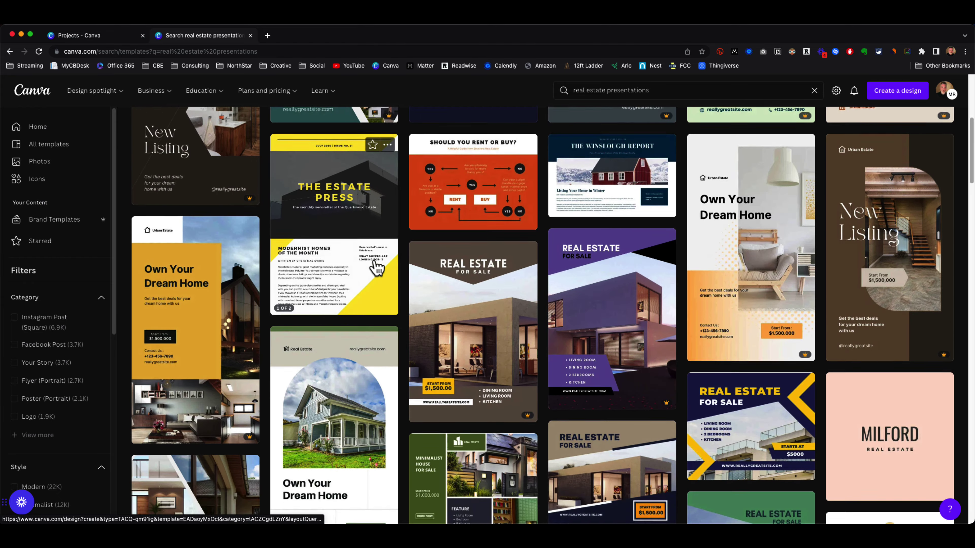
scroll(378, 267, down, 10)
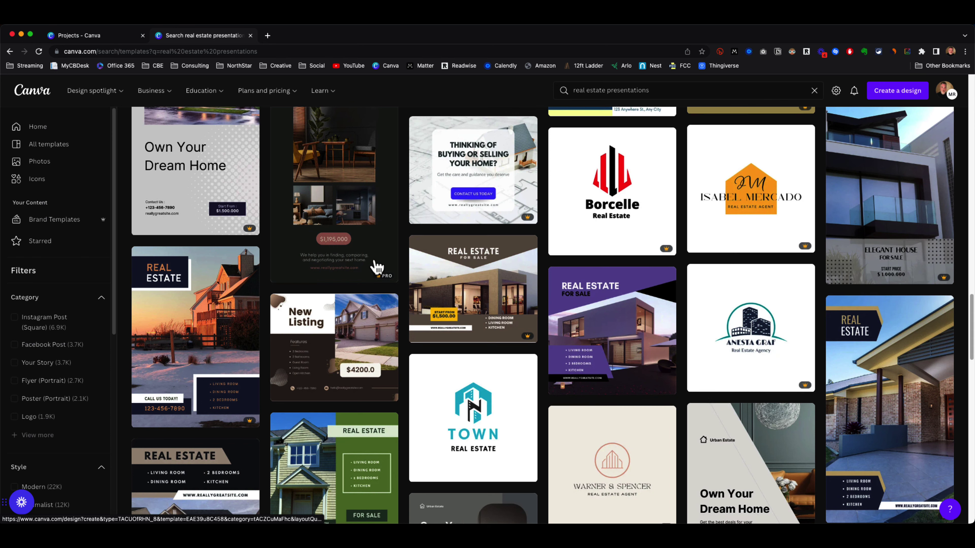
scroll(377, 267, up, 20)
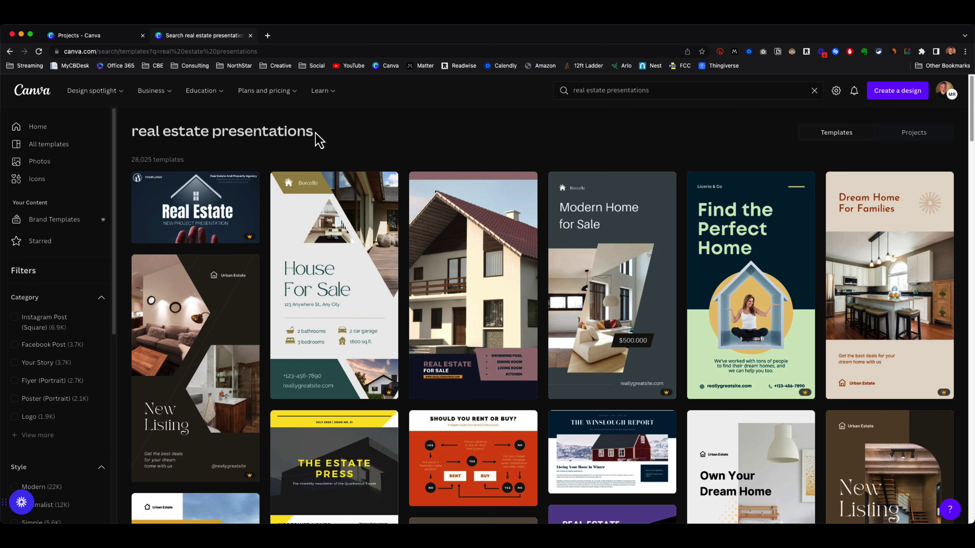
Go back to the home page, choose the Presentations category and search for "real estate presentations" again.
click(10, 51)
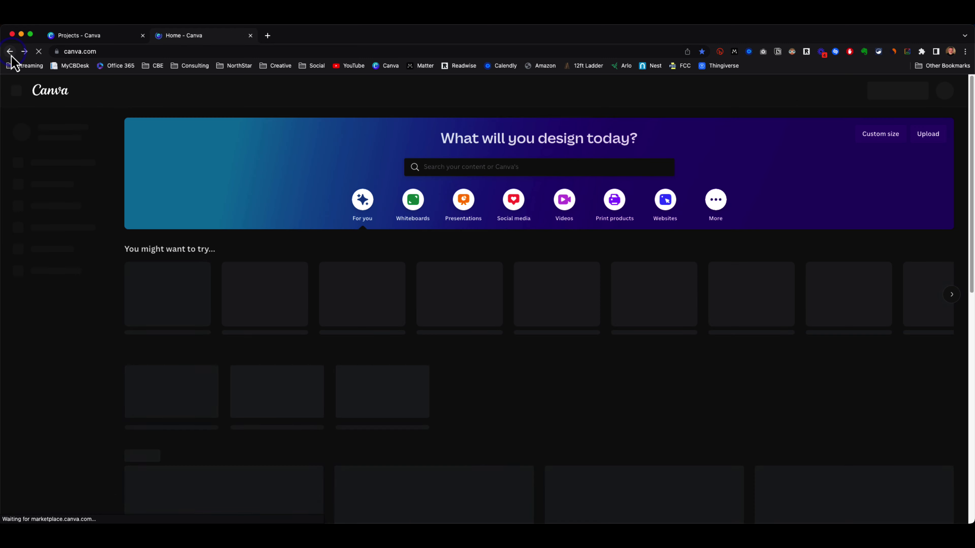
click(462, 209)
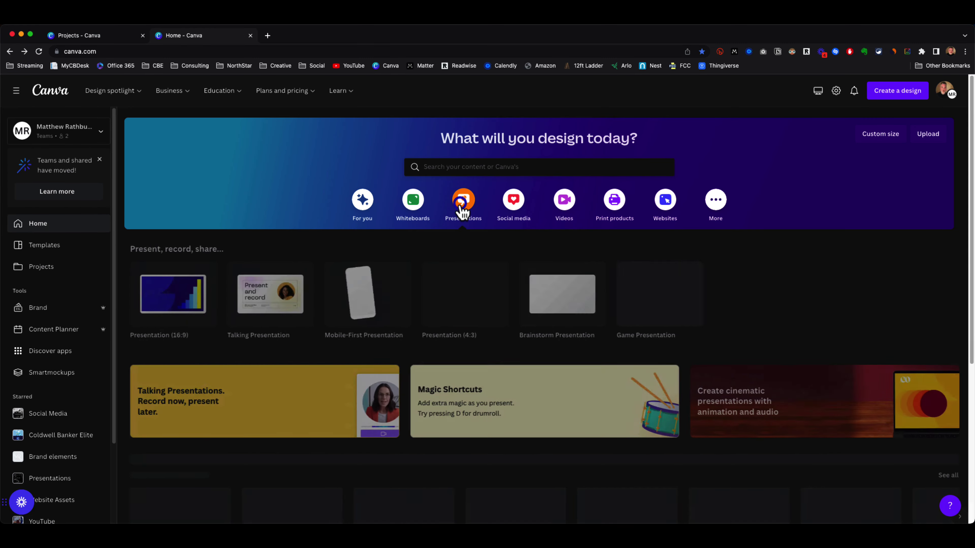
click(463, 170)
text(real )
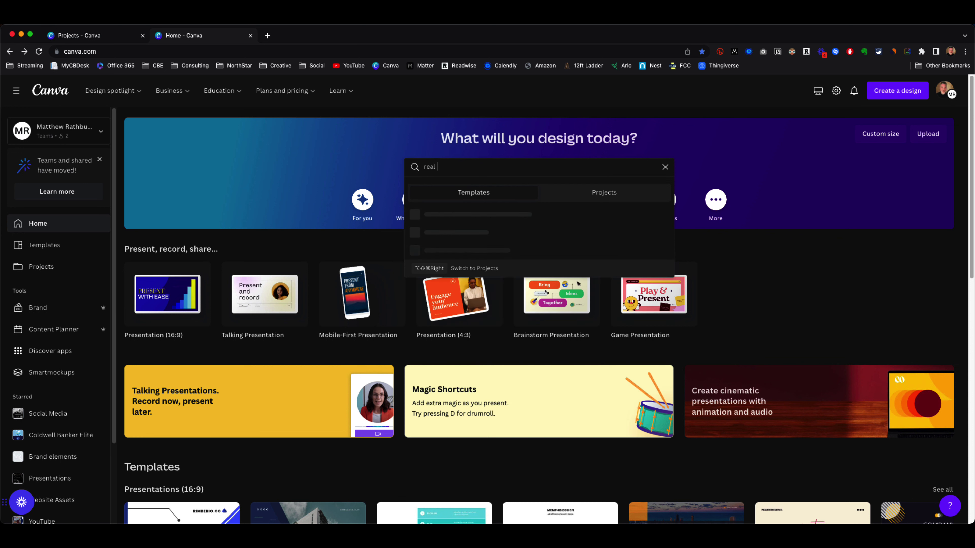
text(estate pre)
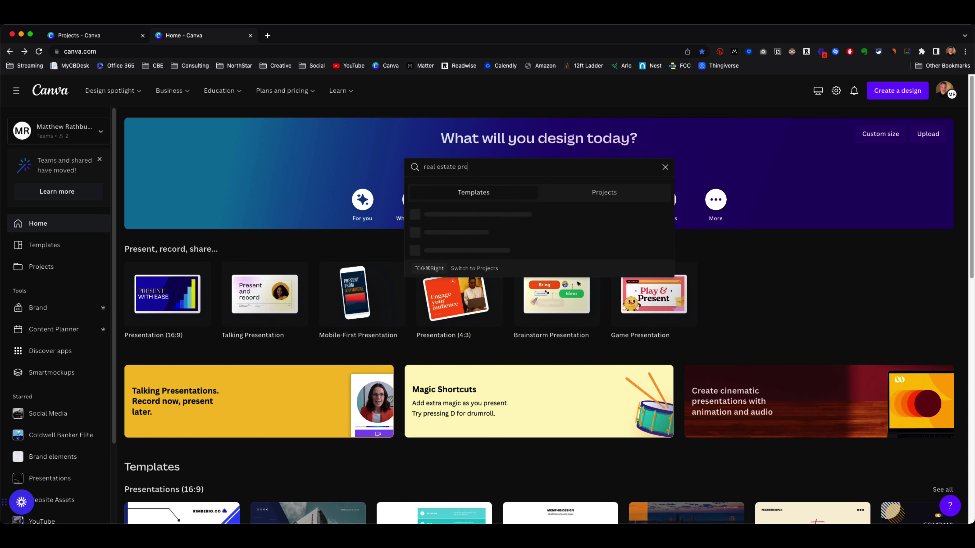
text(sentations)
key(Return)
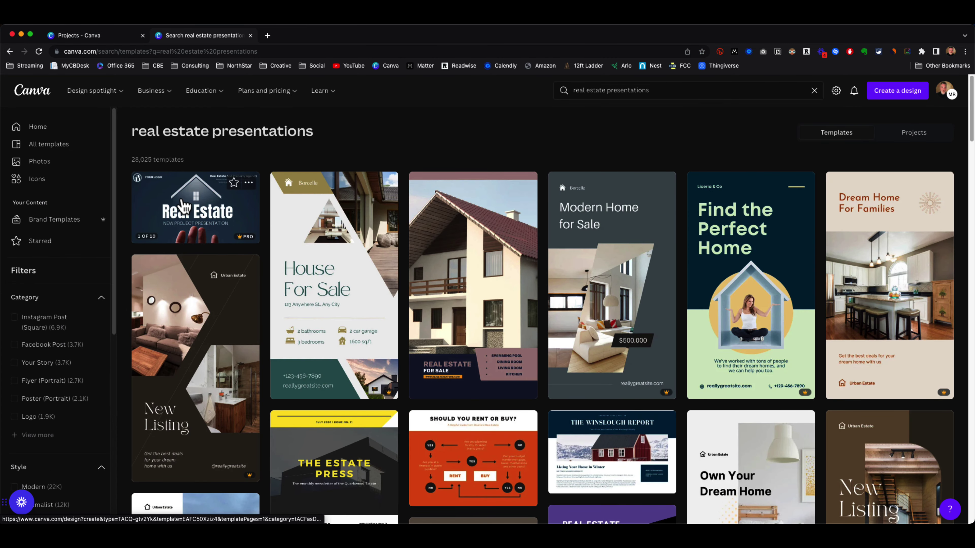
Open the dark Real Estate "New Project Presentation" template as a design and look through the template's pages.
click(184, 205)
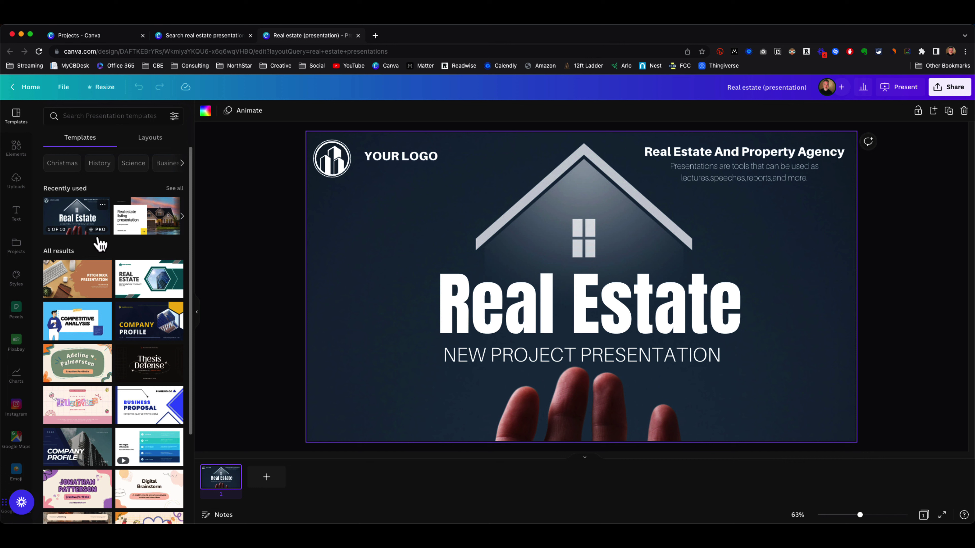
click(68, 220)
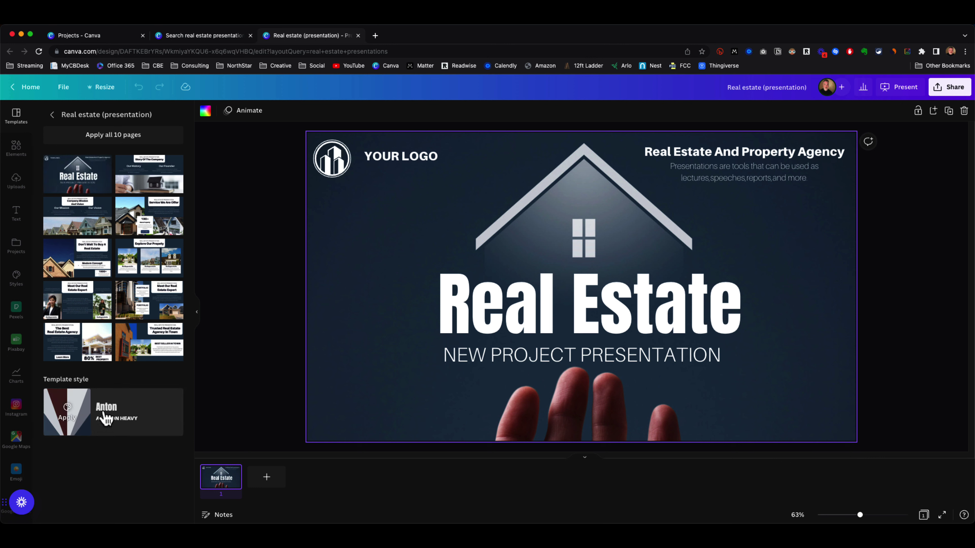
click(50, 115)
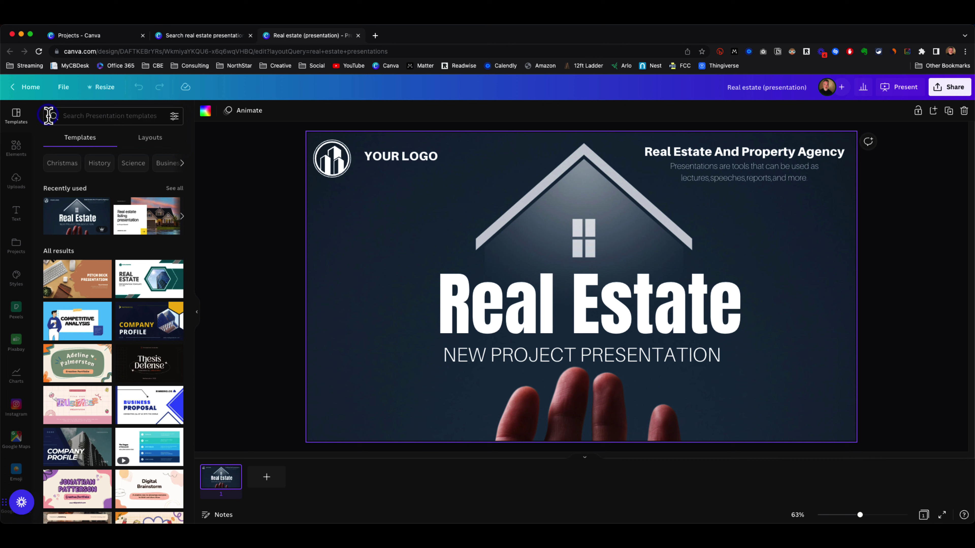
Apply the template style of the Green White Minimalist Modern Real Estate Presentation to the current page.
click(150, 288)
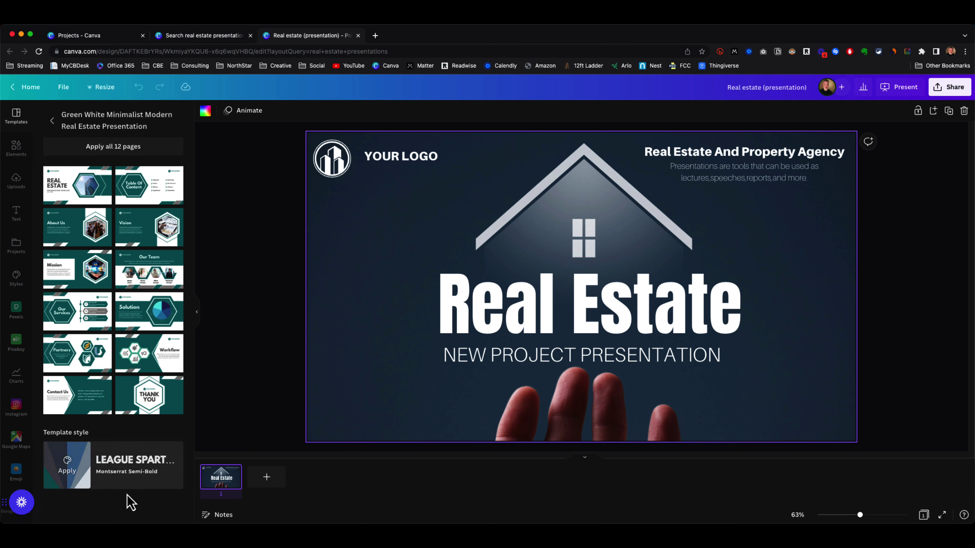
click(81, 464)
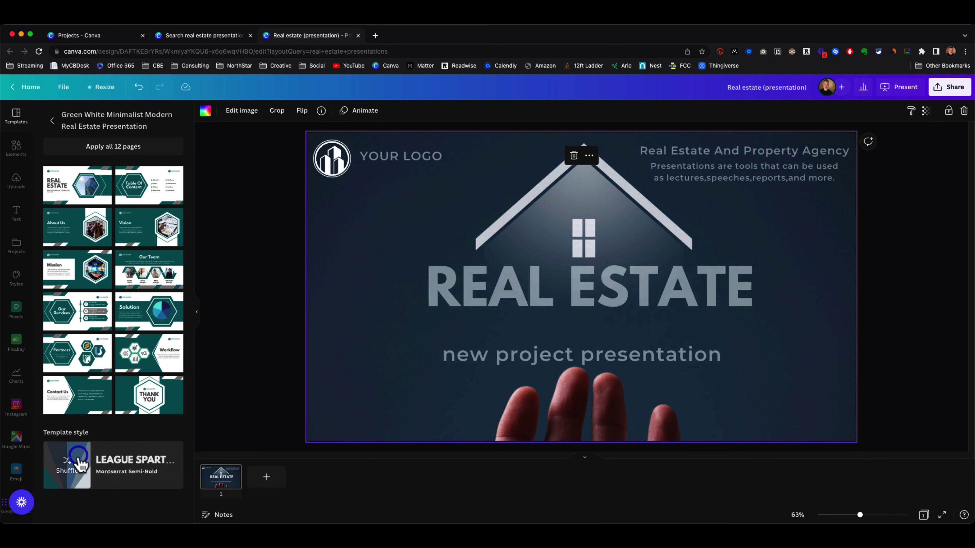
Delete the existing page and apply all 12 pages of the Green White Minimalist Modern Real Estate Presentation.
click(234, 473)
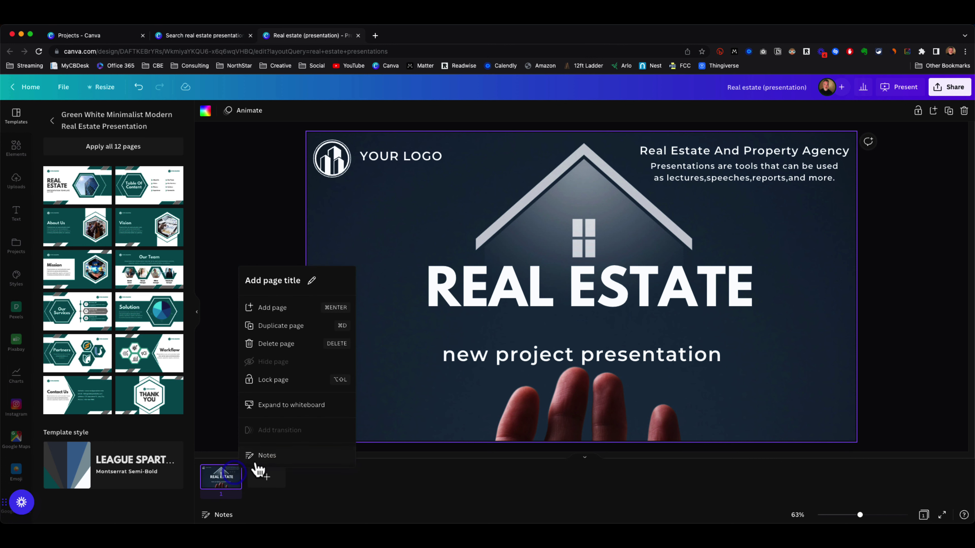
click(287, 347)
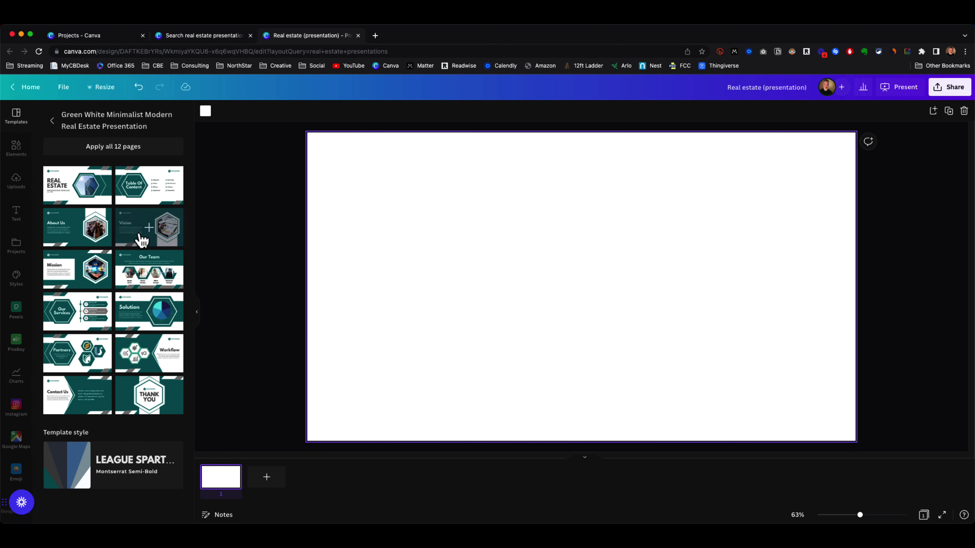
click(86, 149)
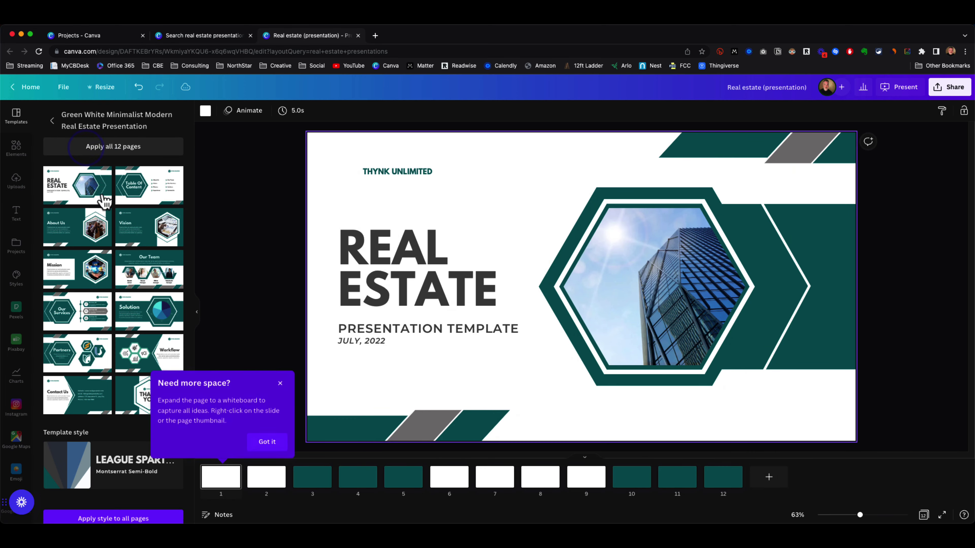
click(217, 480)
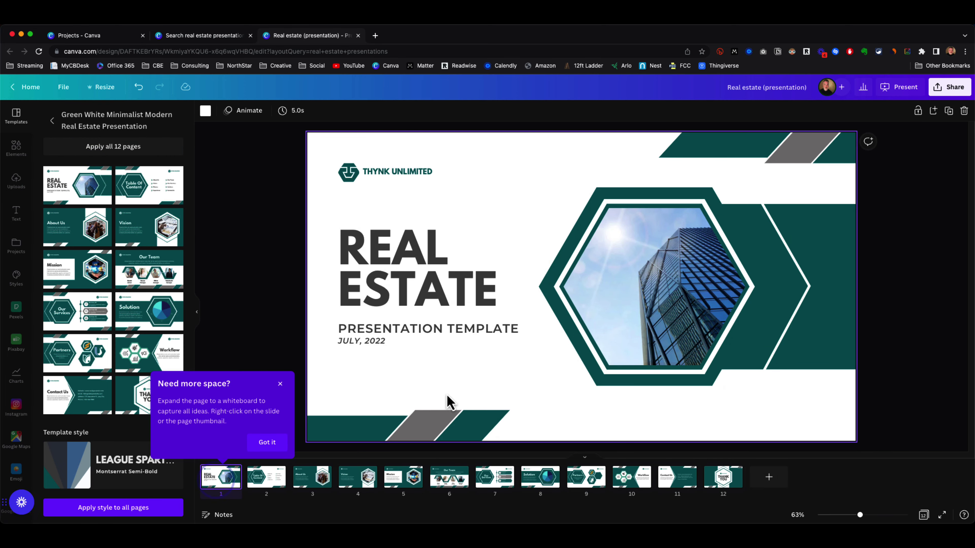
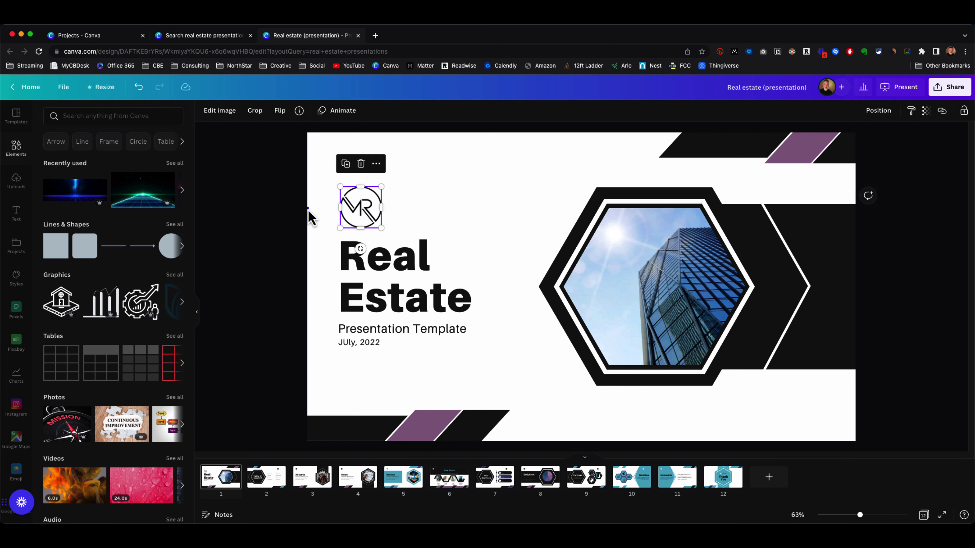
Recolor the black shape in page 1's lower-left corner with the dark navy document color.
click(311, 214)
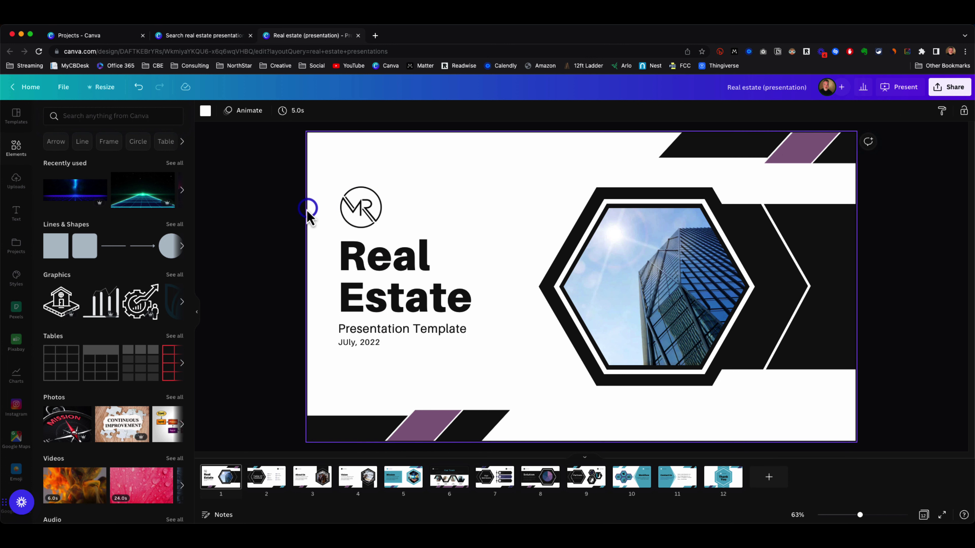
click(811, 248)
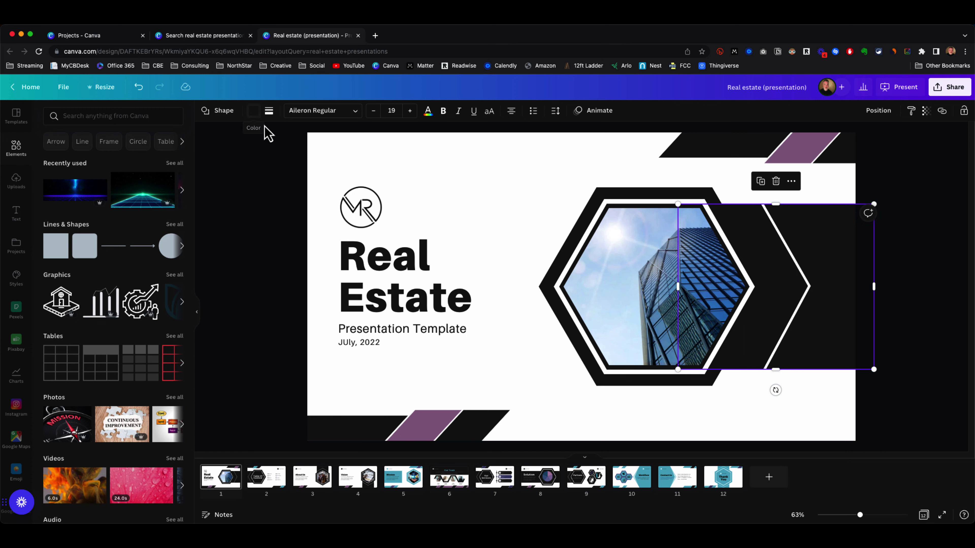
click(348, 434)
click(252, 113)
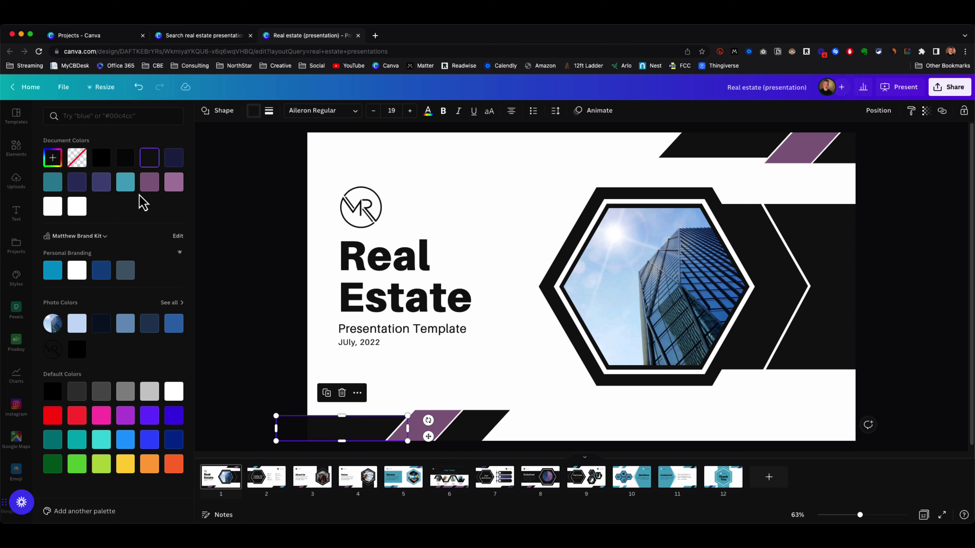
click(75, 185)
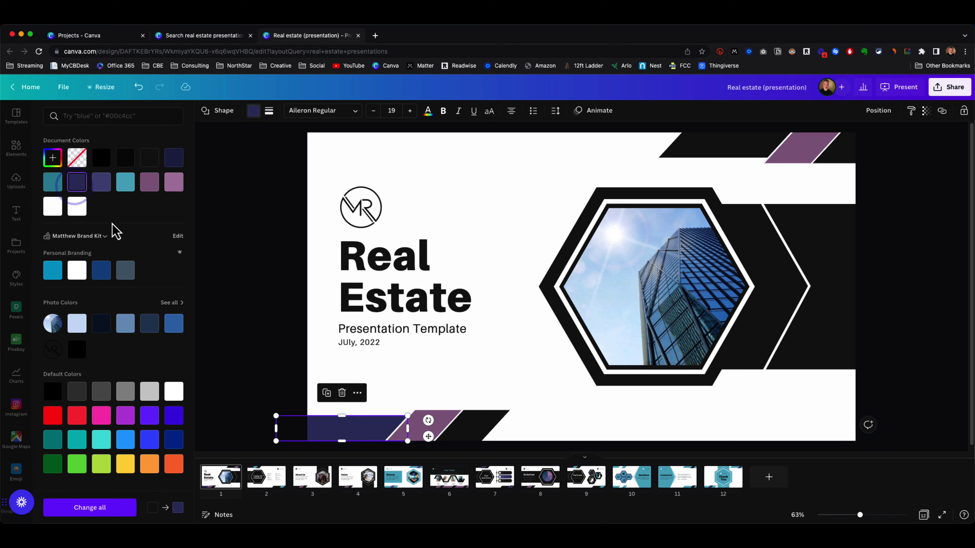
Recolor the black slanted shape along page 1's upper edge with the same dark navy document color.
click(735, 151)
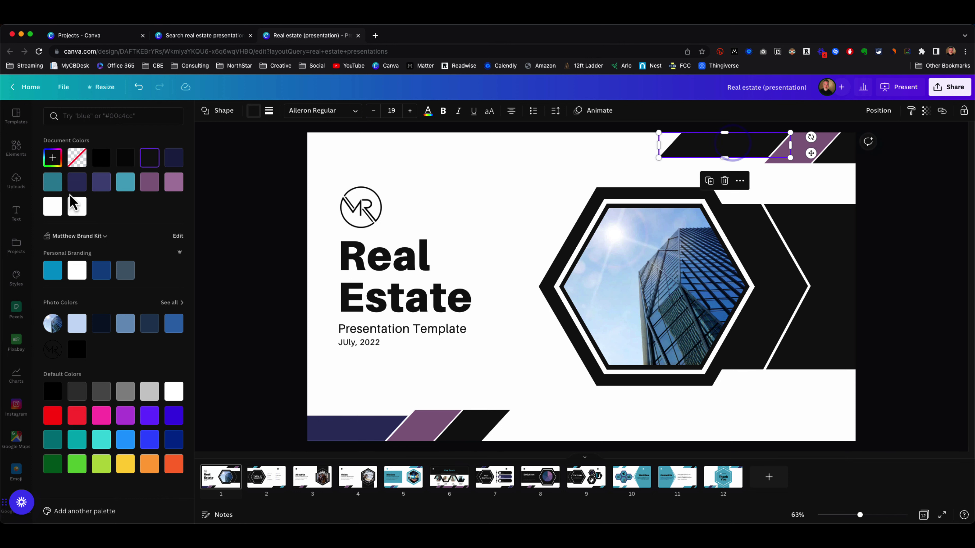
click(77, 182)
click(425, 150)
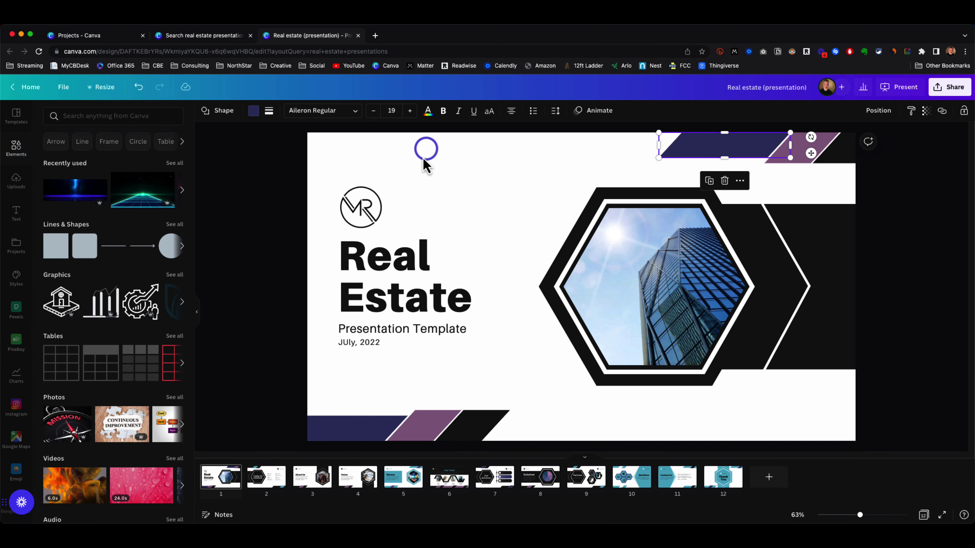
click(585, 162)
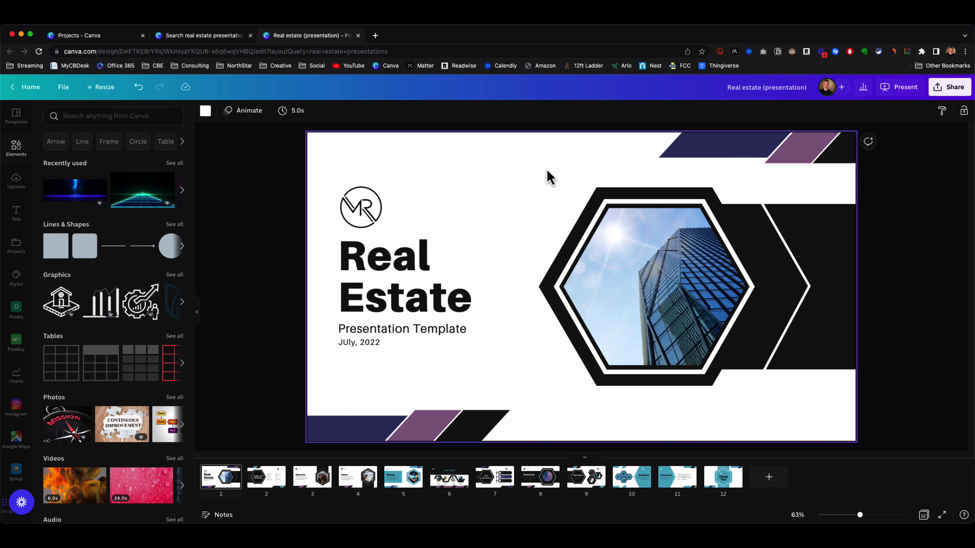
click(716, 147)
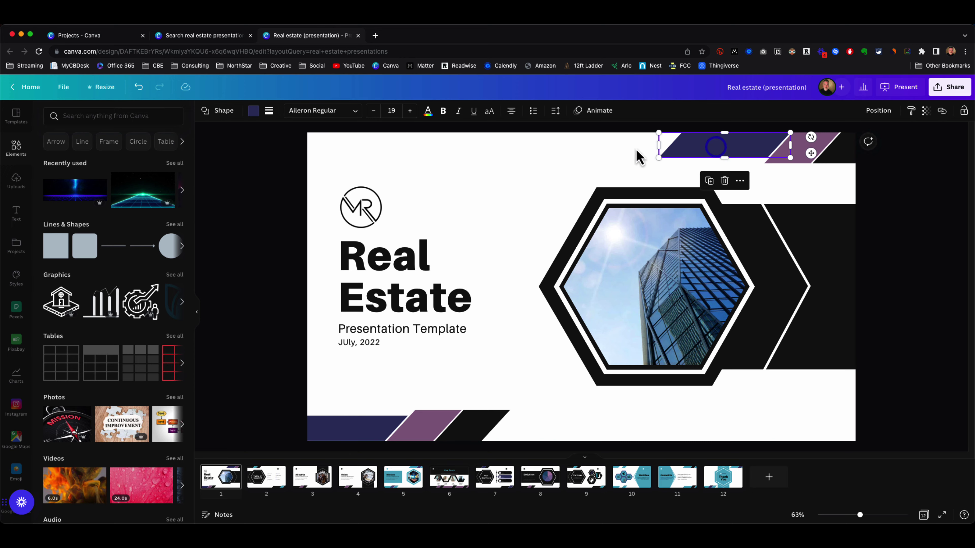
Check the available brand kits among the color choices for page 1's upper slanted navy shape.
click(253, 112)
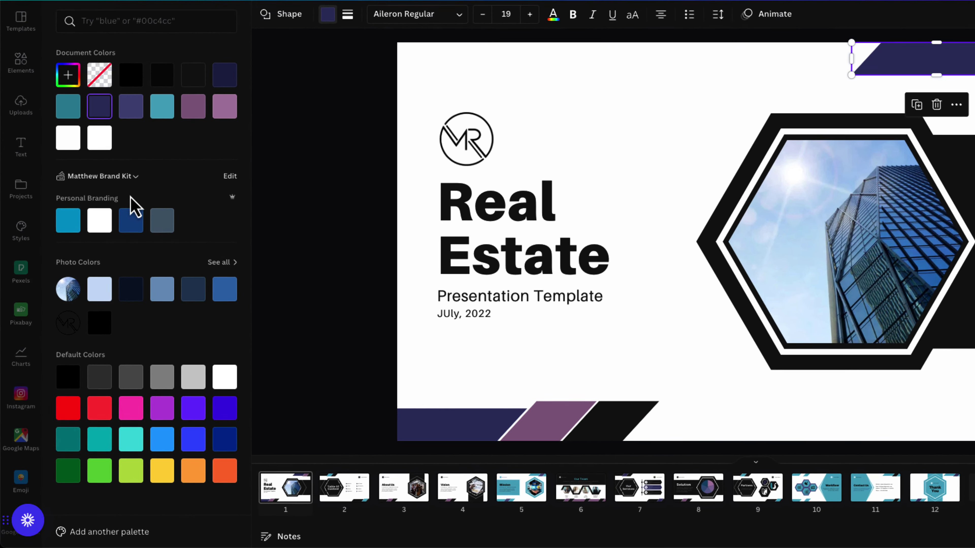
click(138, 184)
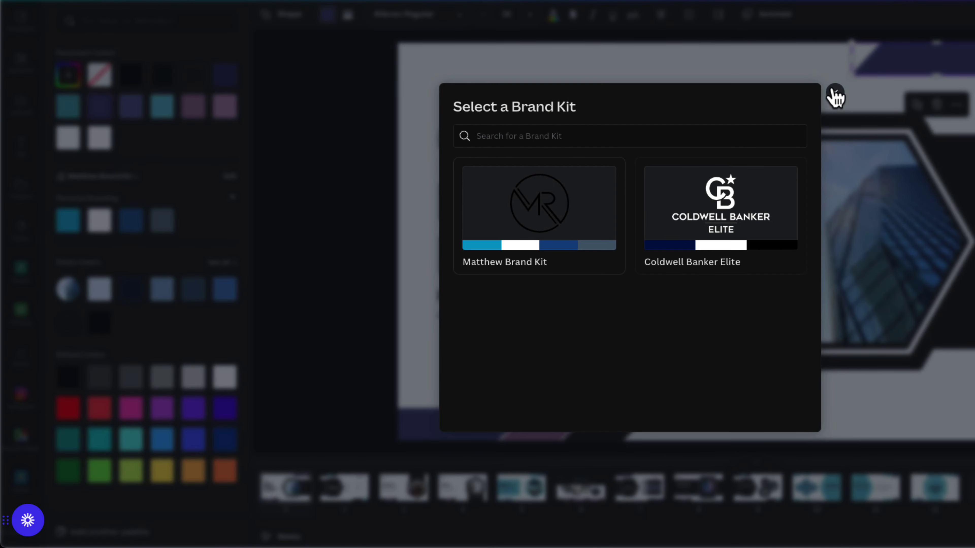
click(836, 94)
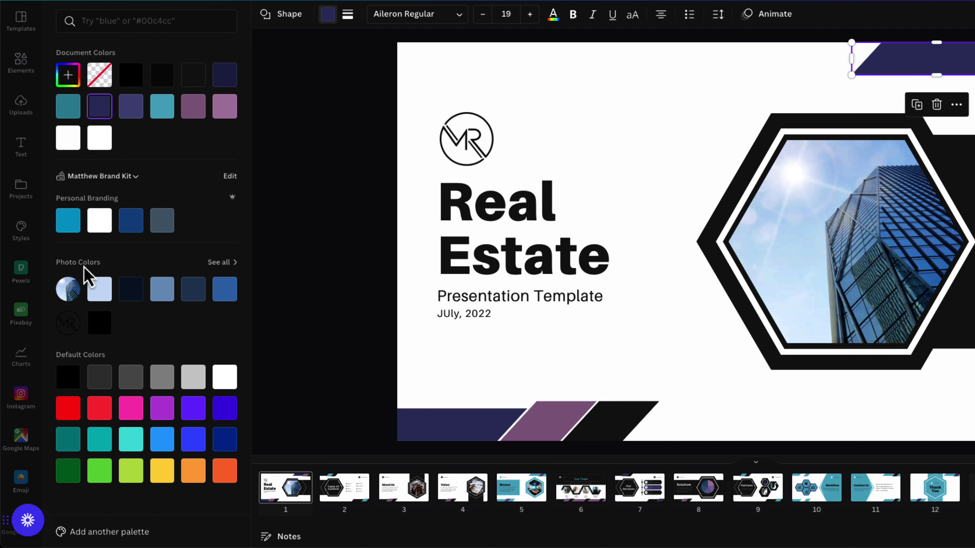
click(852, 222)
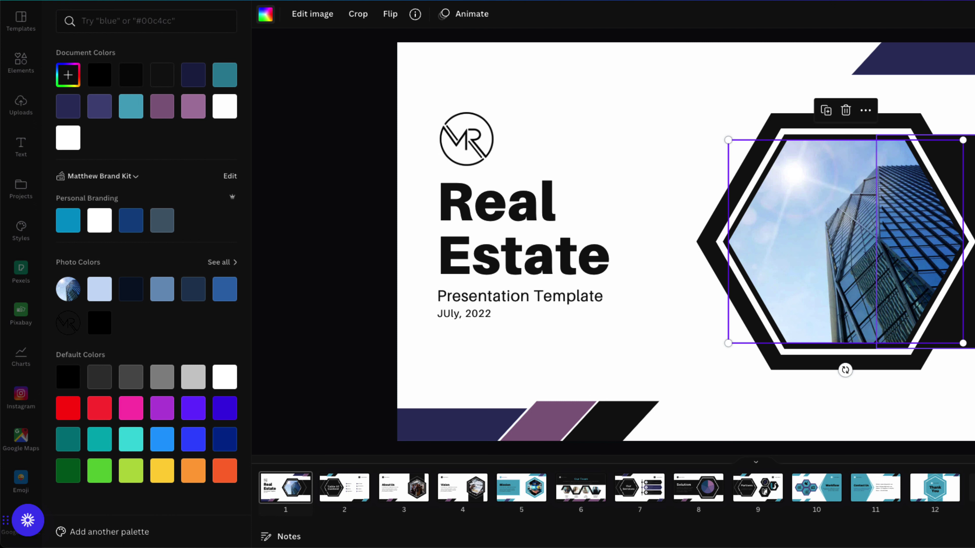
click(922, 231)
click(614, 425)
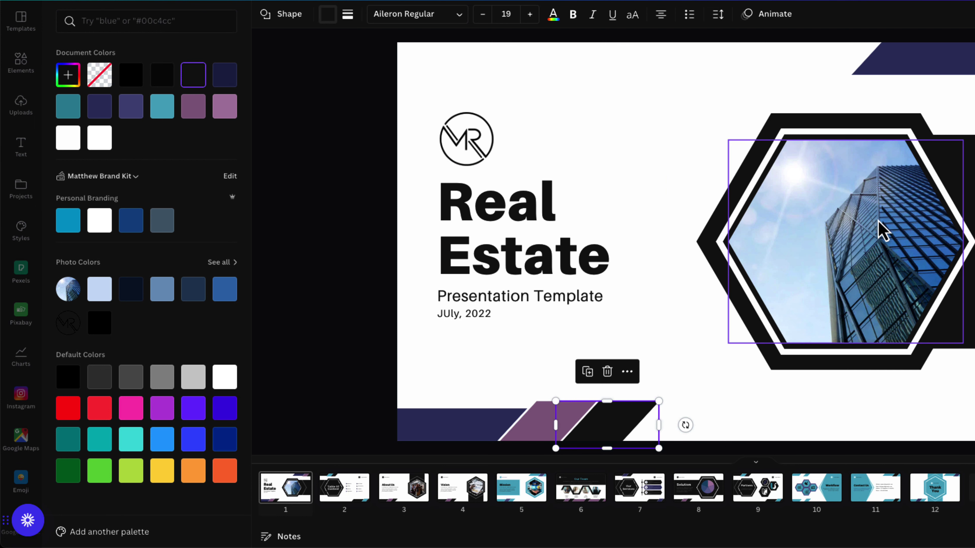
click(906, 49)
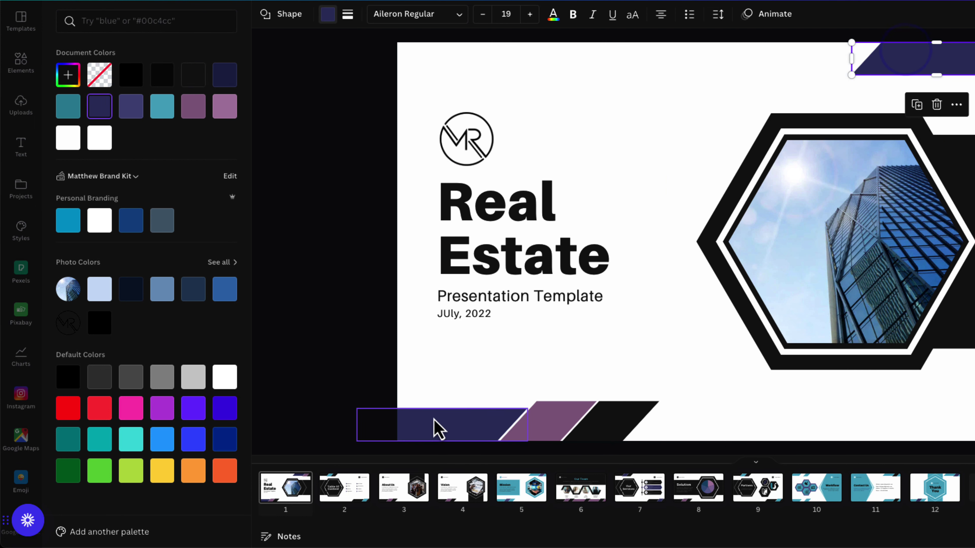
click(438, 426)
click(895, 193)
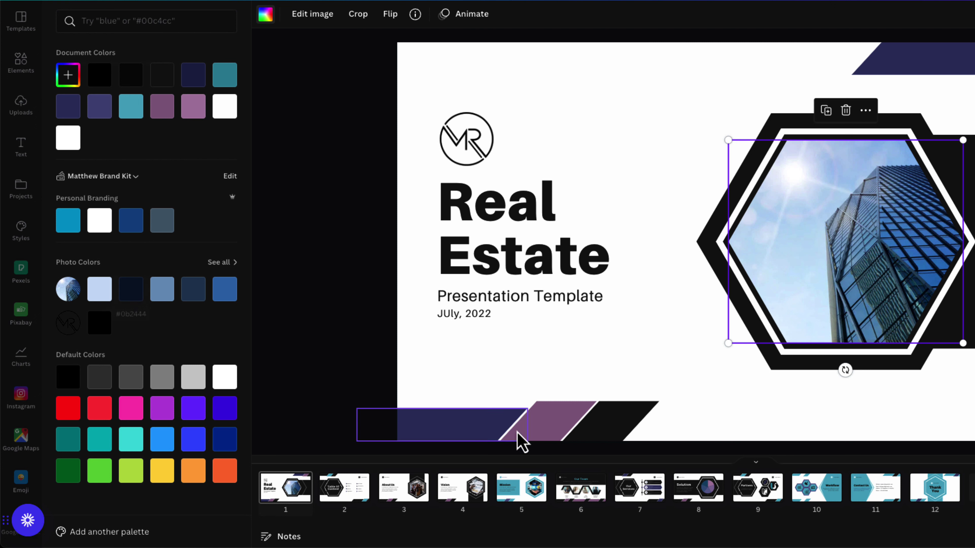
Recolor the black slanted shape along page 1's lower edge with the very dark navy photo color.
click(609, 433)
click(104, 292)
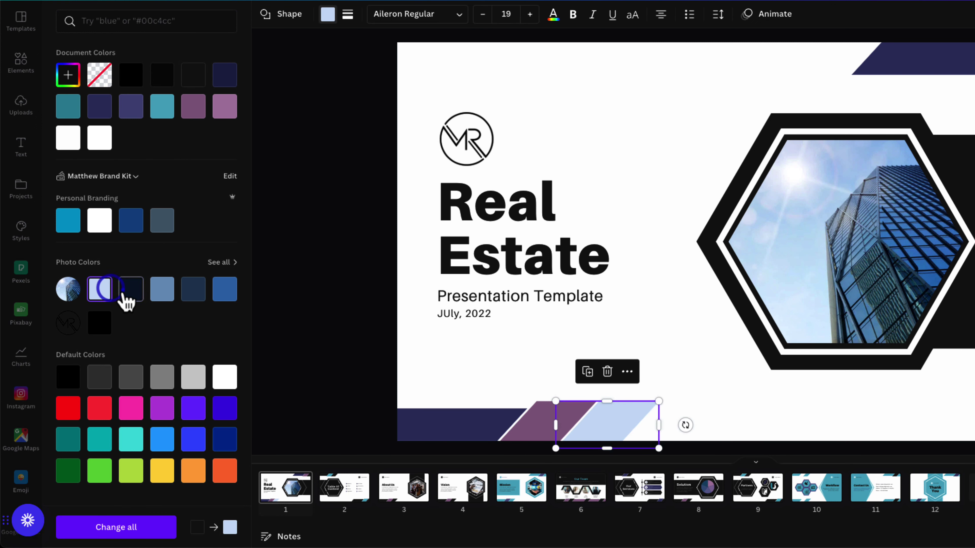
click(131, 289)
key(Escape)
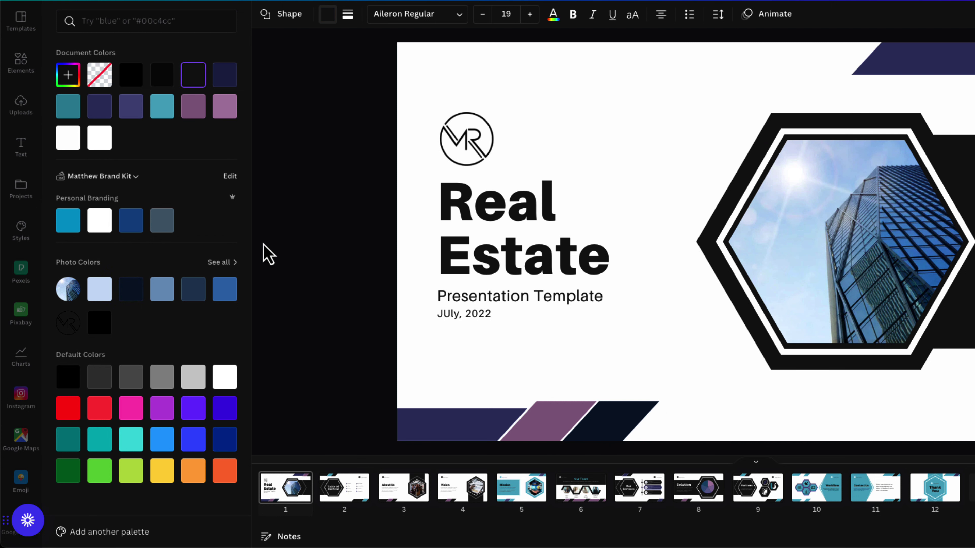
Recolor the black slanted shape in page 1's upper-right corner with the medium steel blue photo color.
click(131, 292)
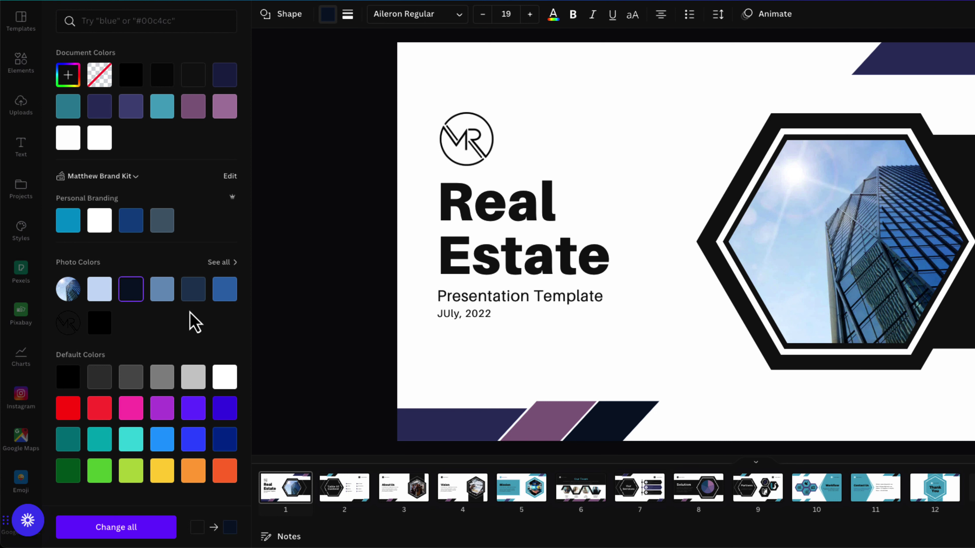
click(150, 532)
click(131, 293)
click(162, 289)
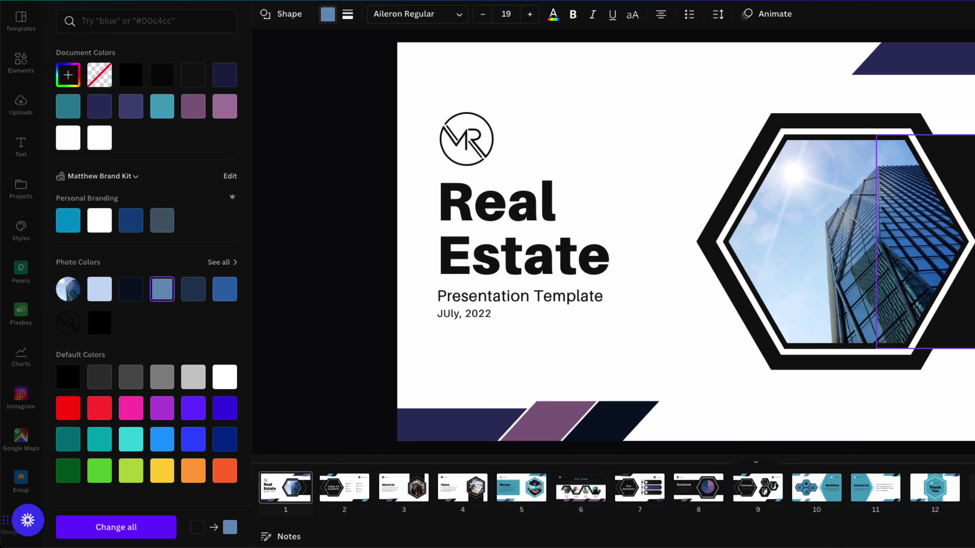
Examine the border style and font options for the black shape behind the hexagonal photo on page 1.
click(929, 242)
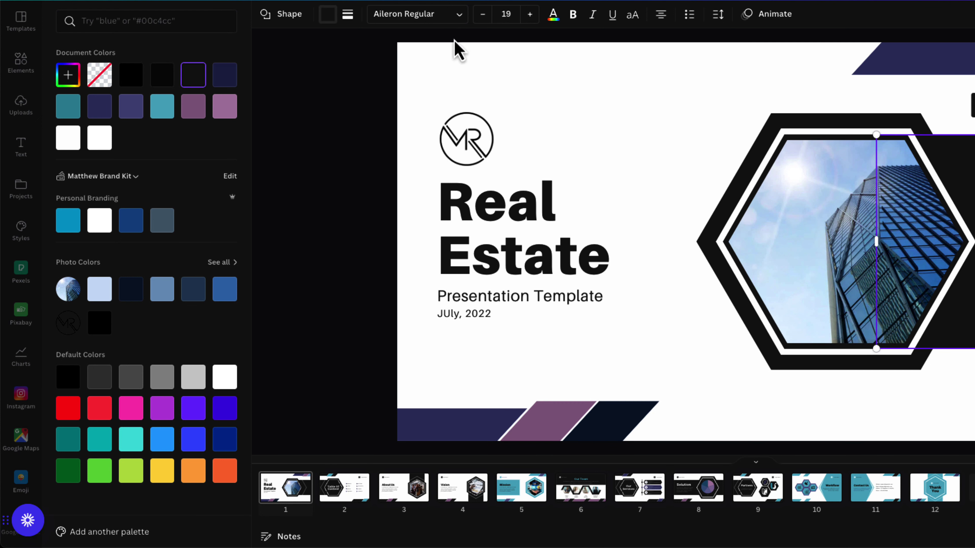
click(347, 16)
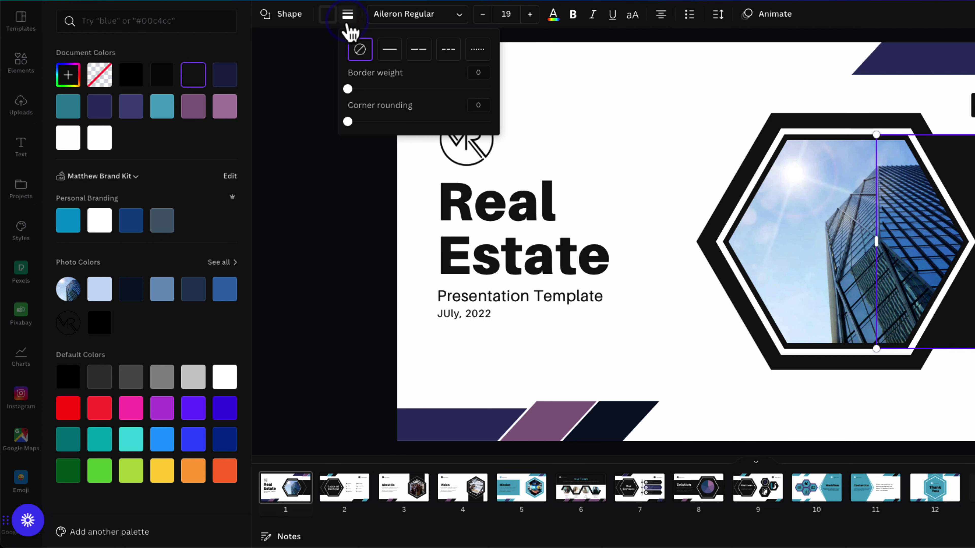
click(398, 54)
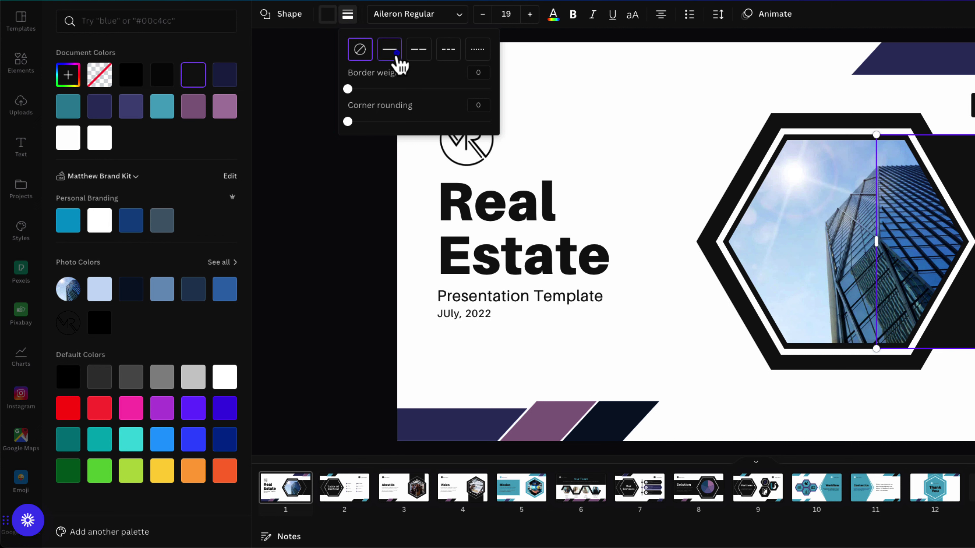
mouse_move(349, 89)
mouse_down()
mouse_move(495, 89)
mouse_move(348, 89)
mouse_up()
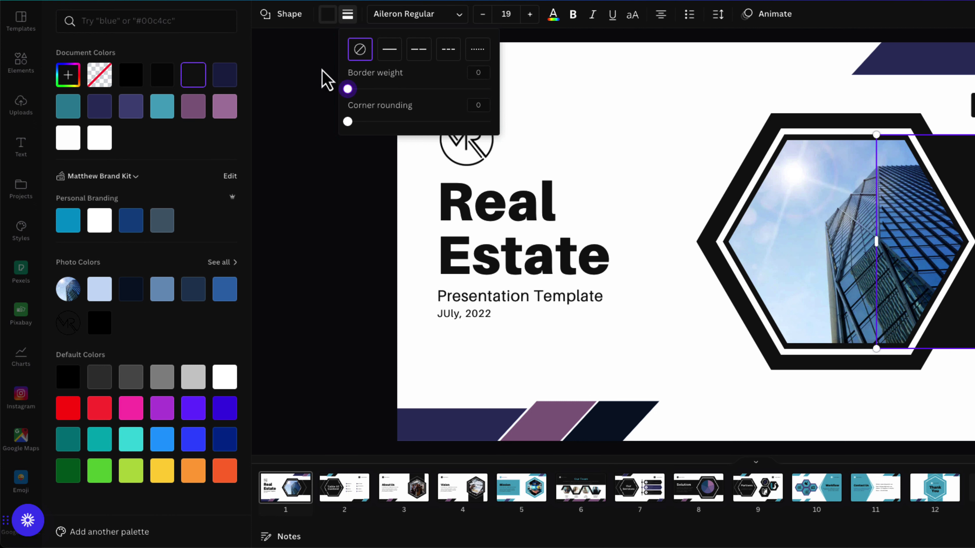
click(301, 80)
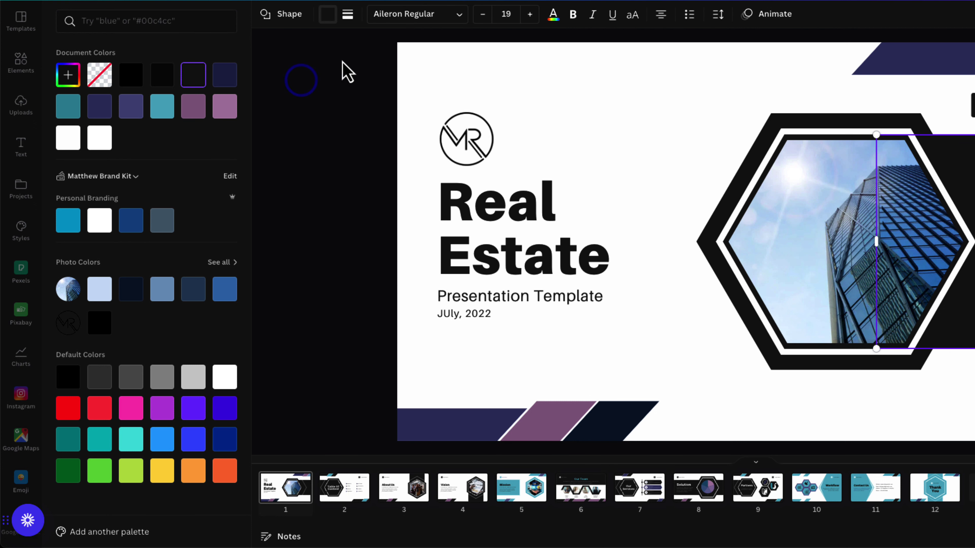
click(528, 221)
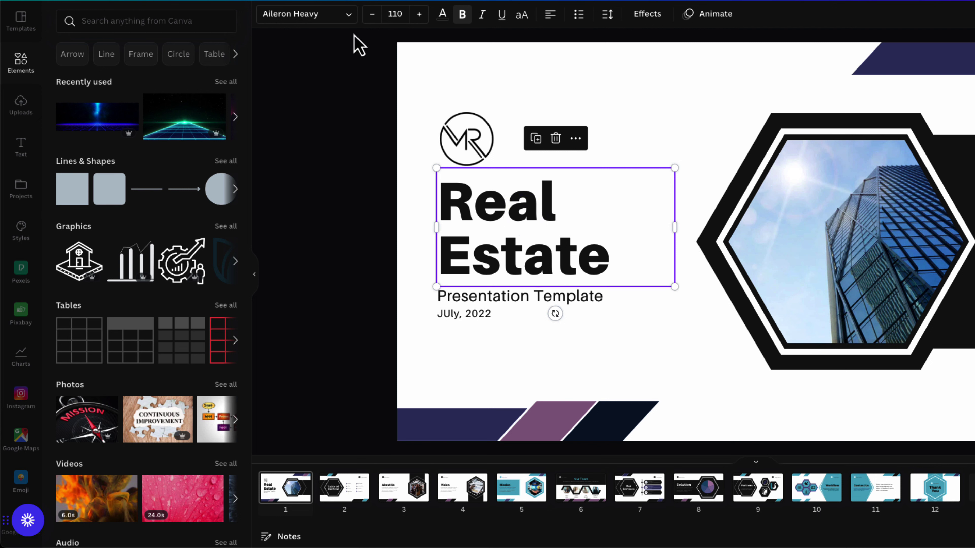
click(925, 242)
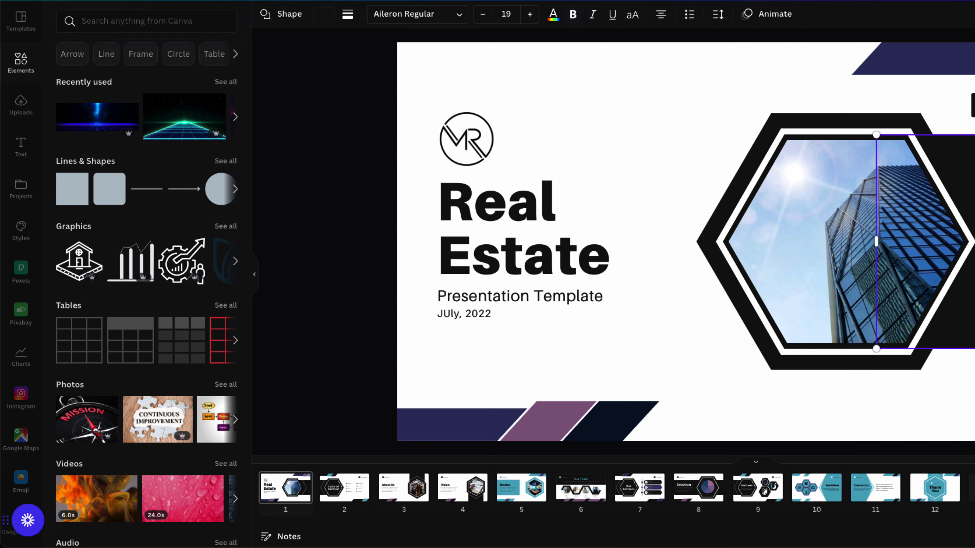
click(457, 19)
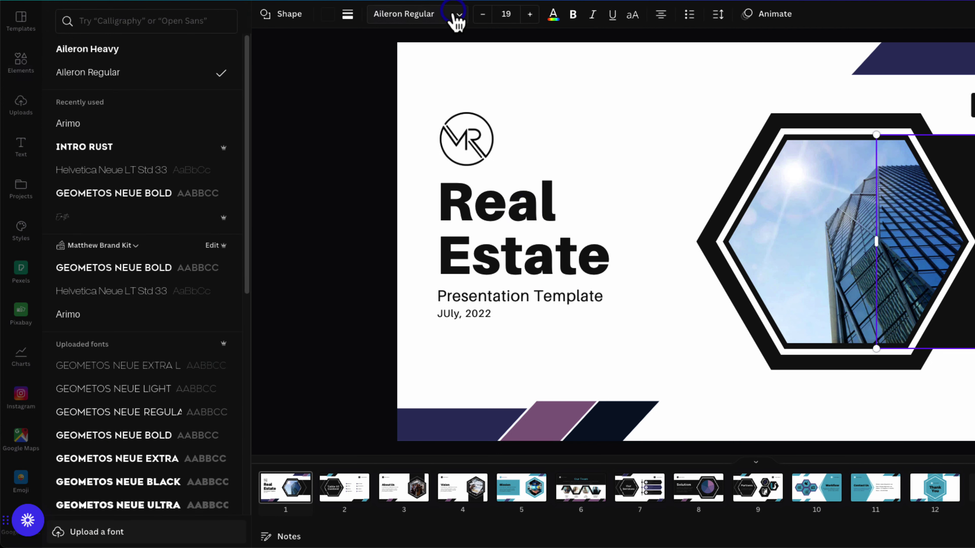
click(457, 20)
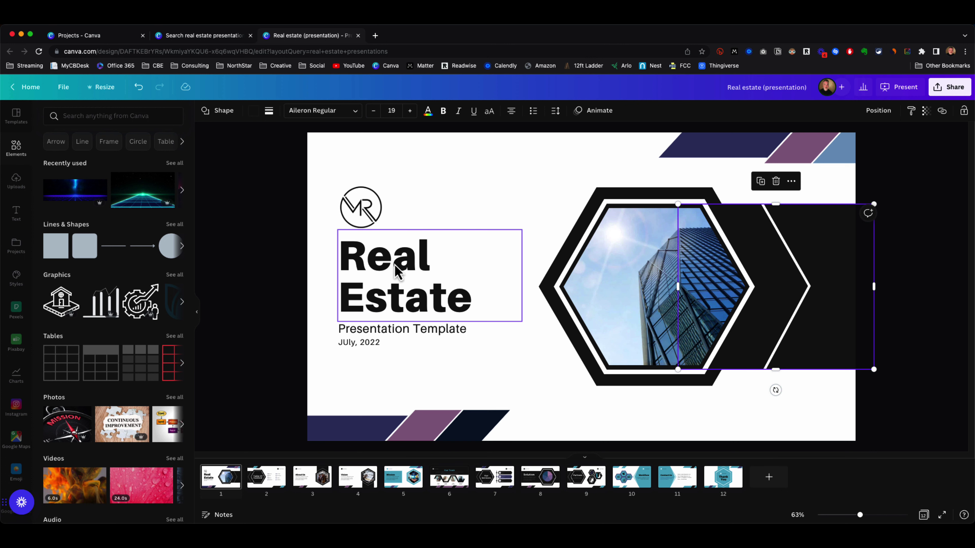
Change the font of page 1's Real Estate heading to the brand kit font Geometos Neue Bold.
click(277, 273)
click(360, 274)
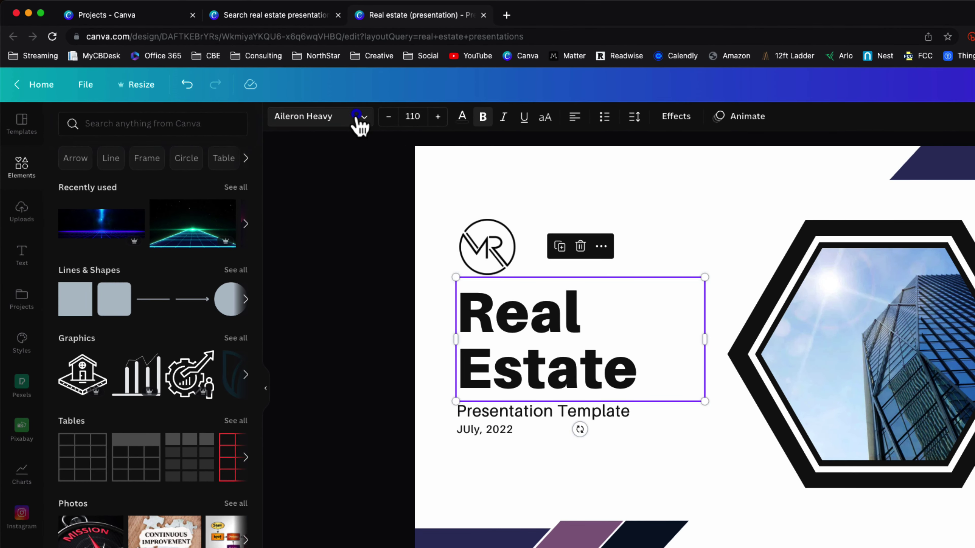
click(269, 111)
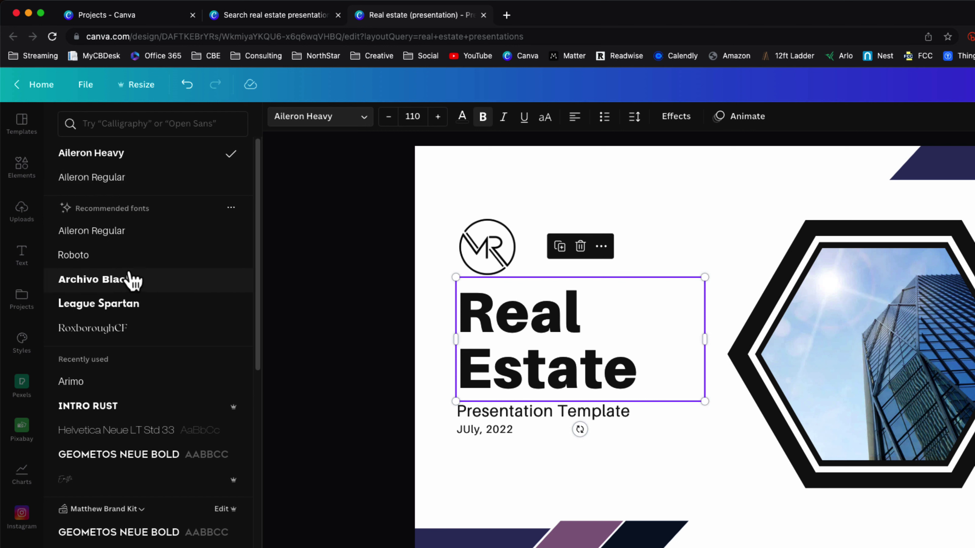
scroll(154, 384, down, 1)
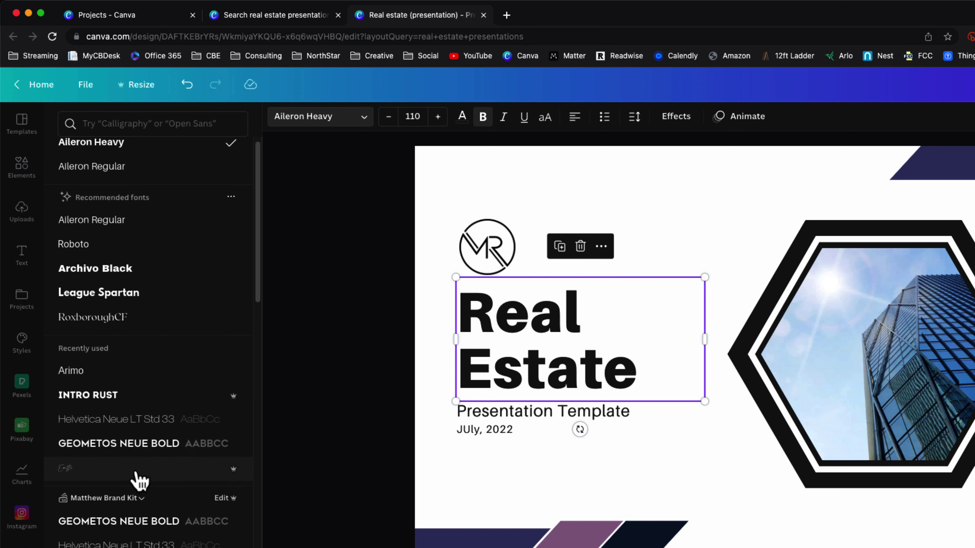
scroll(140, 480, down, 1)
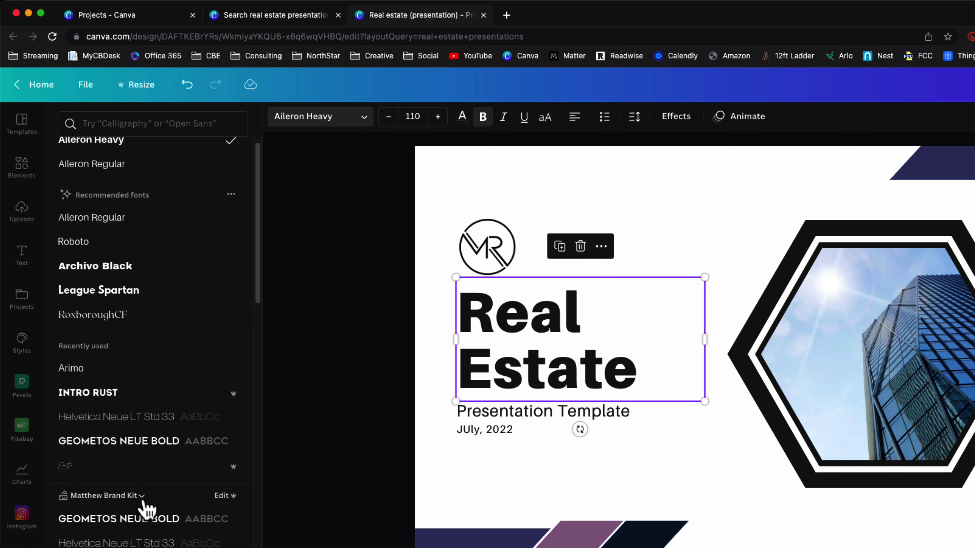
click(125, 526)
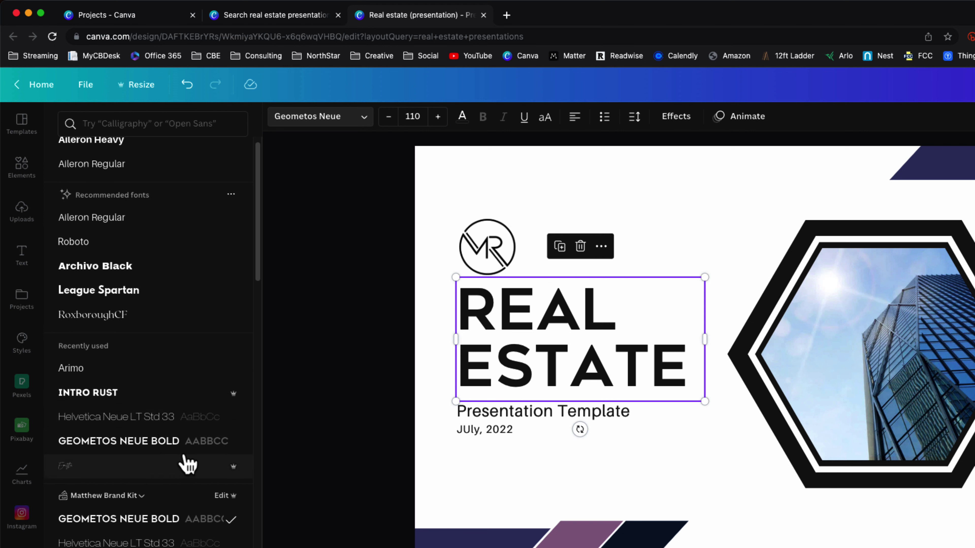
key(Escape)
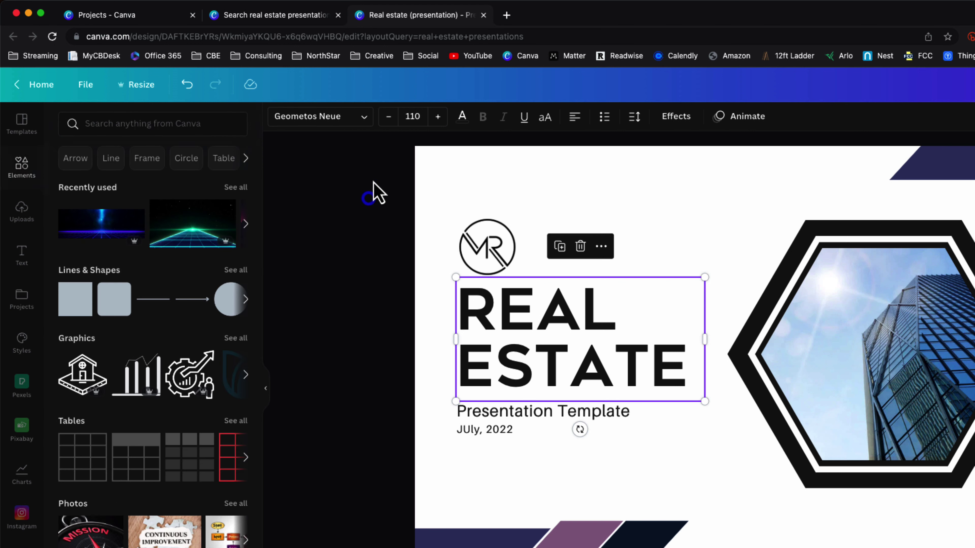
double_click(510, 334)
click(371, 199)
click(546, 332)
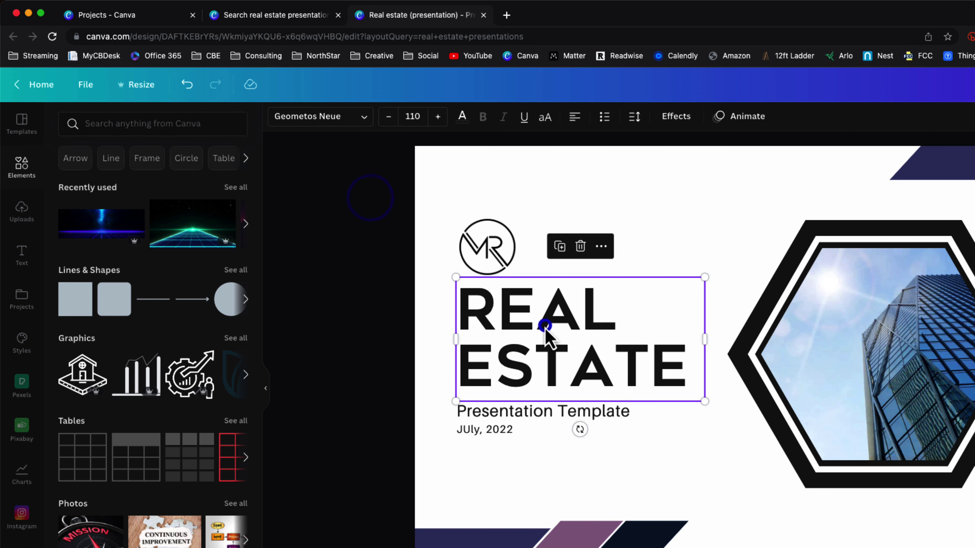
click(389, 117)
click(436, 115)
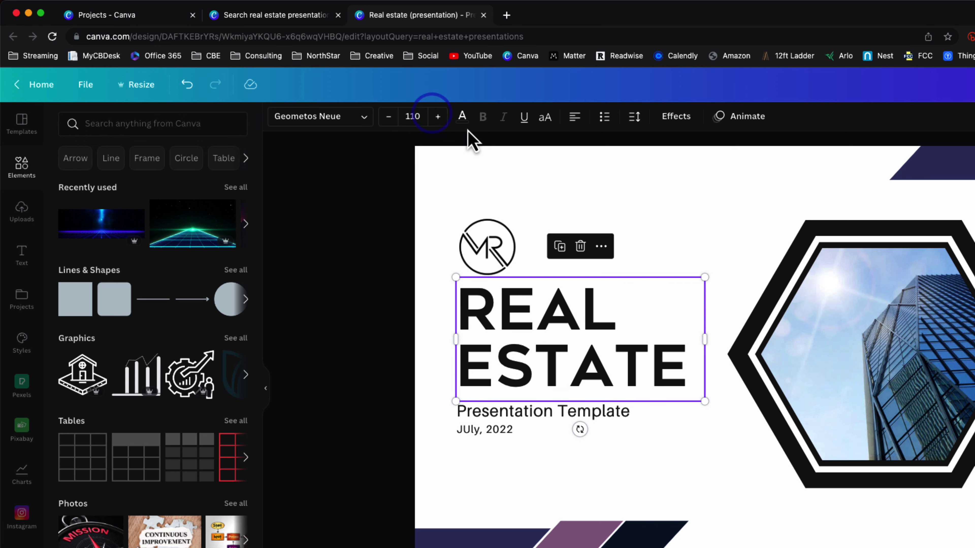
Recolor the REAL ESTATE heading text with the very dark navy document color.
click(462, 119)
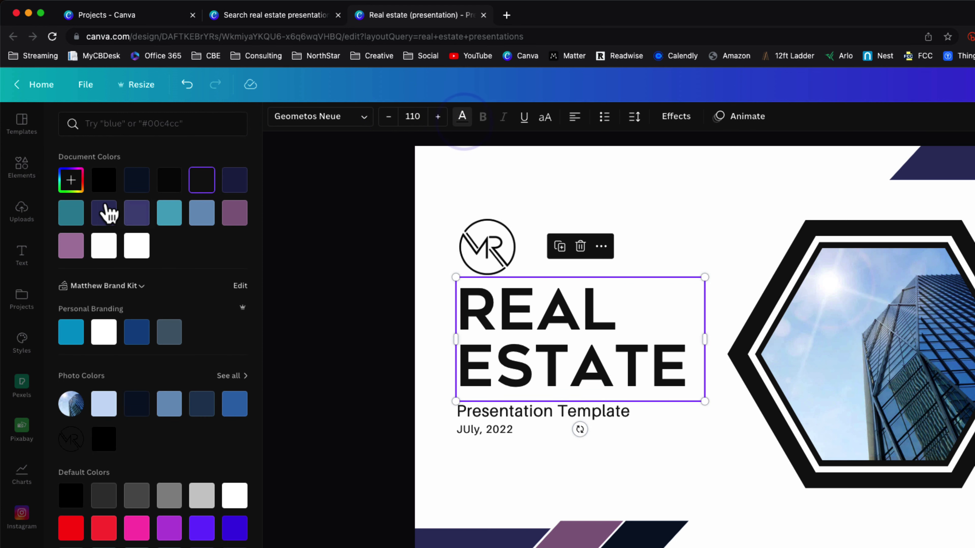
click(135, 180)
click(507, 146)
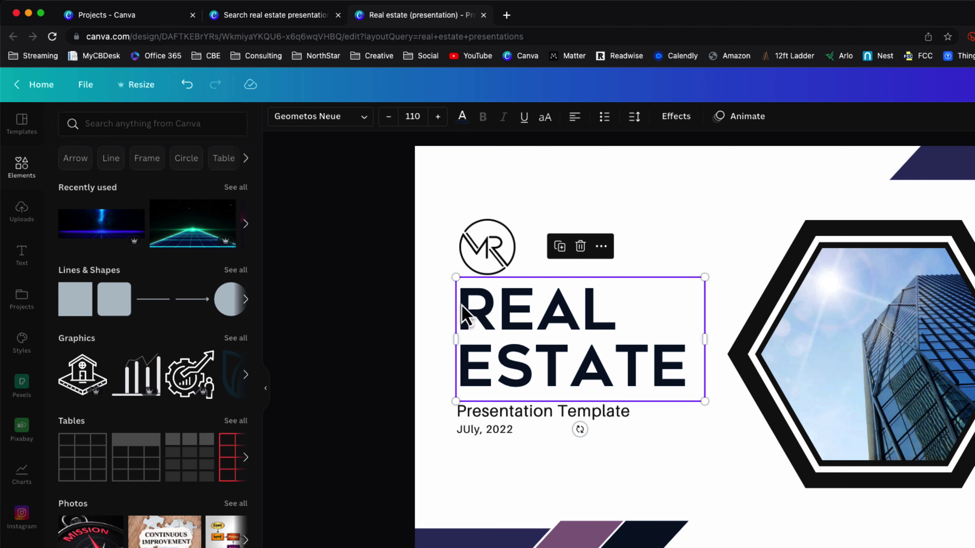
Try the underline and uppercase formatting on the REAL ESTATE heading.
click(523, 119)
click(524, 119)
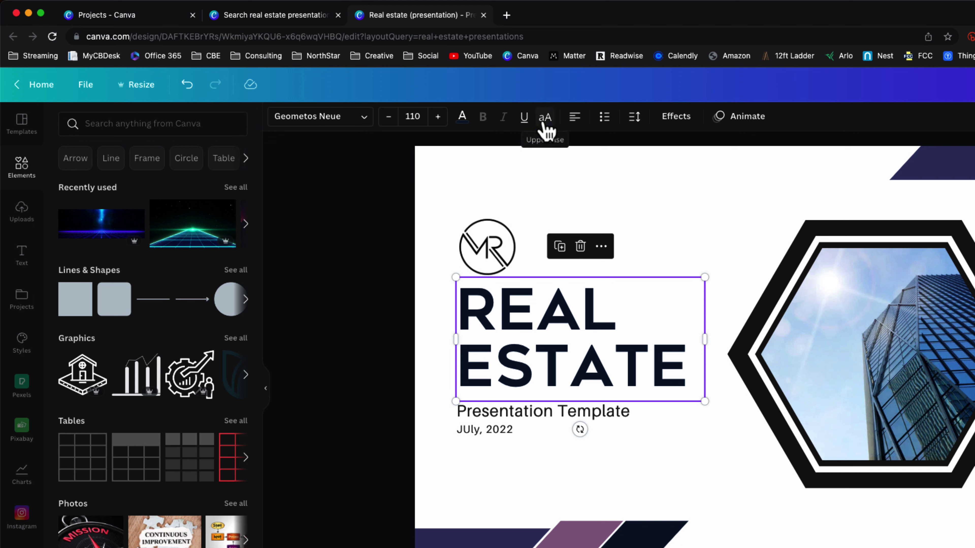
click(542, 119)
Try uppercase on the Presentation Template subtitle, restore its original case, and reselect the heading.
click(516, 415)
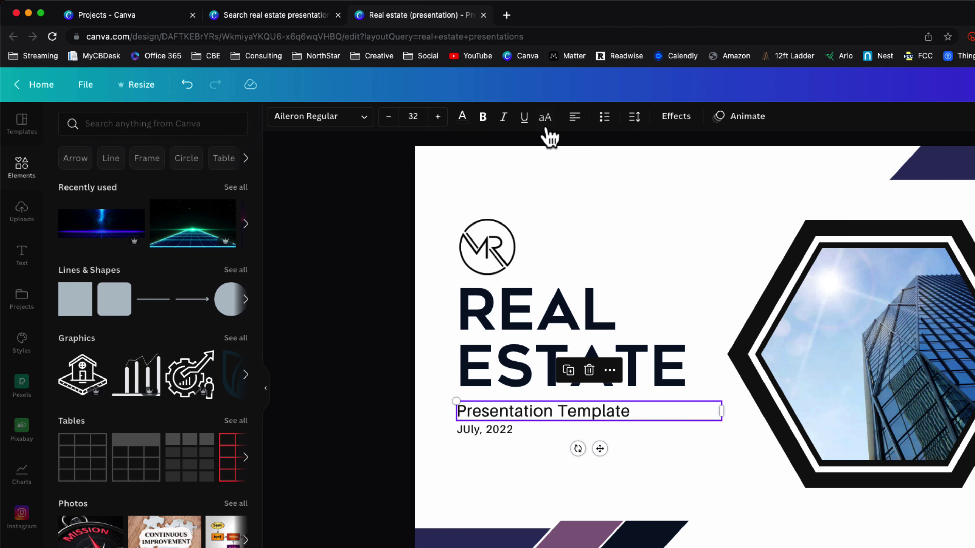
click(545, 121)
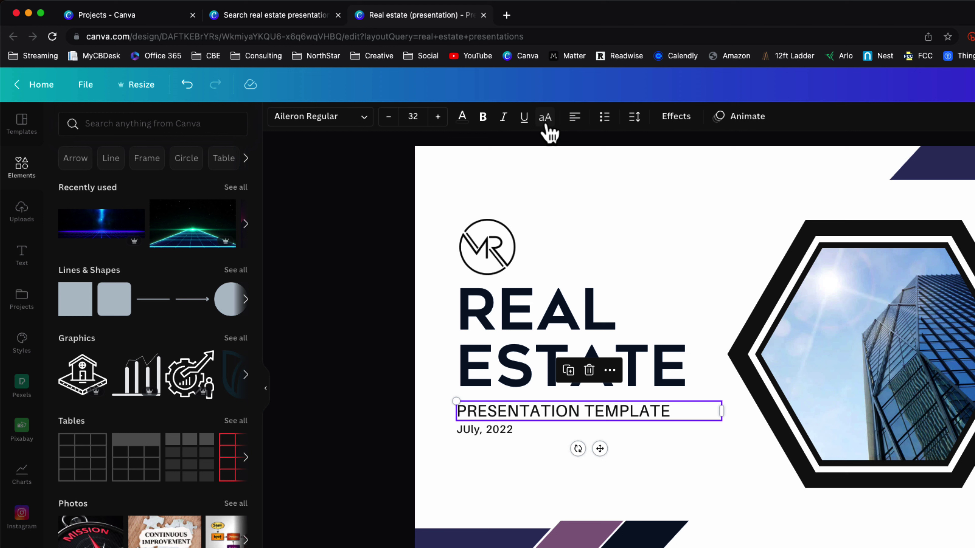
click(546, 125)
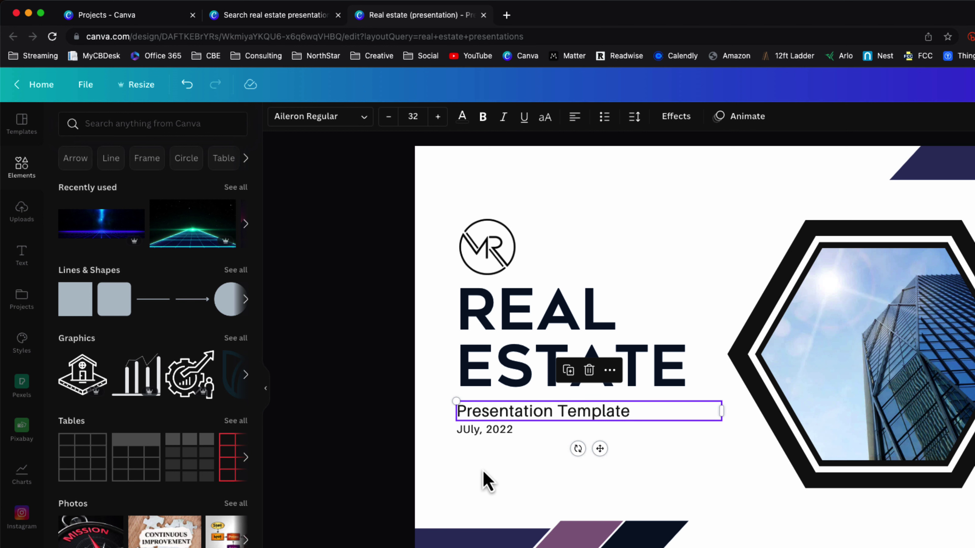
click(484, 339)
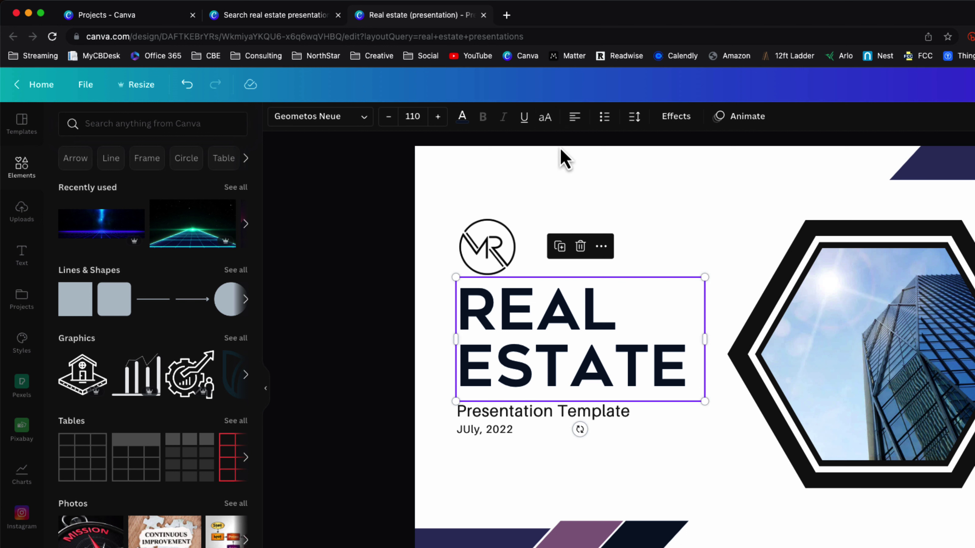
Justify the REAL ESTATE heading's text alignment and format the heading as a numbered list.
click(576, 122)
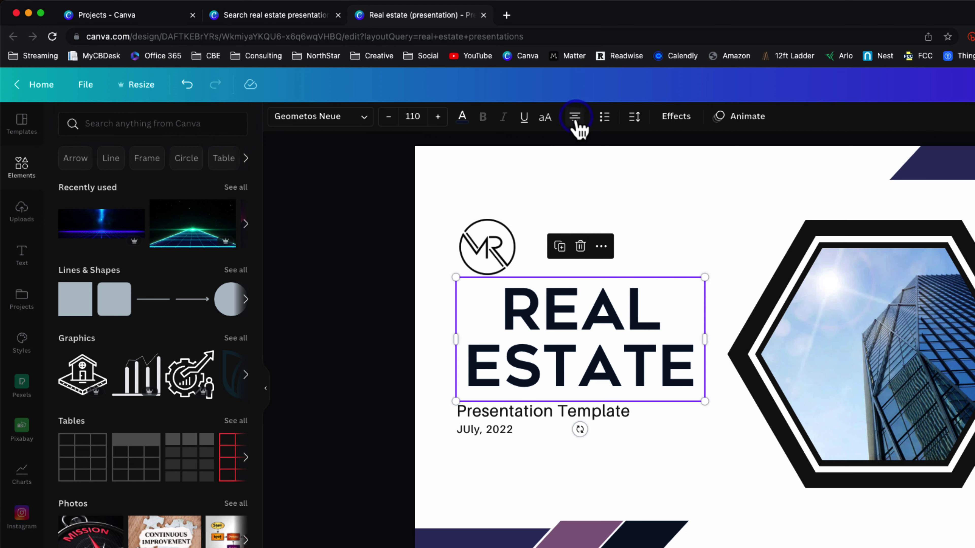
click(575, 123)
click(575, 122)
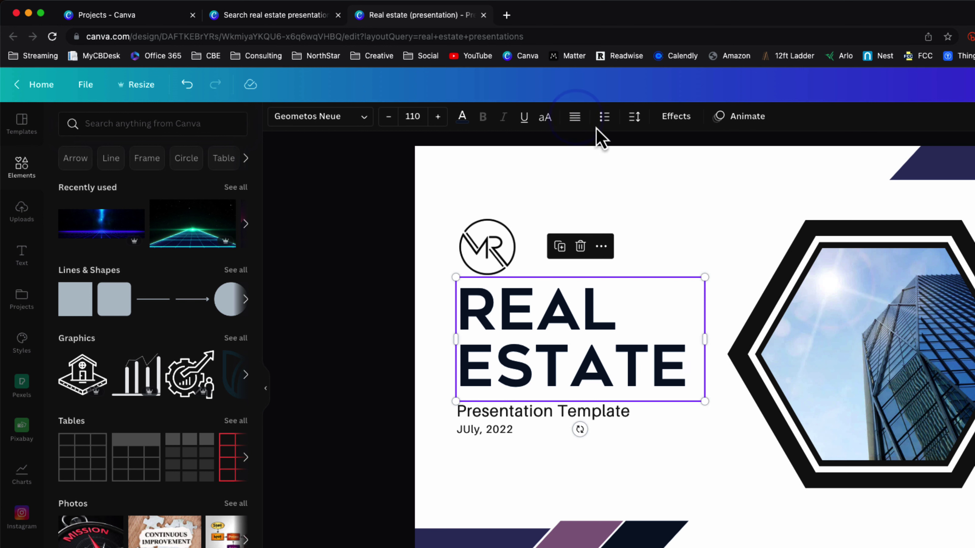
click(604, 122)
click(604, 123)
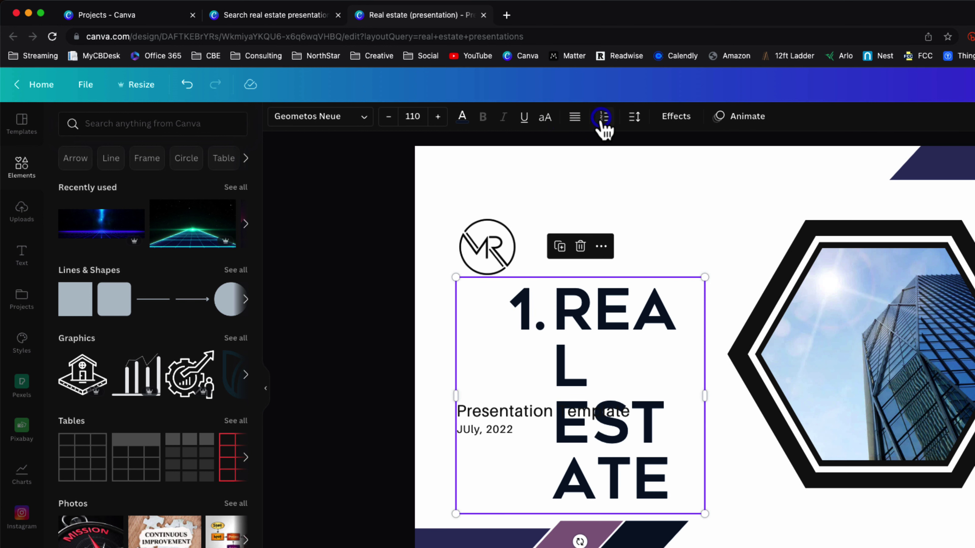
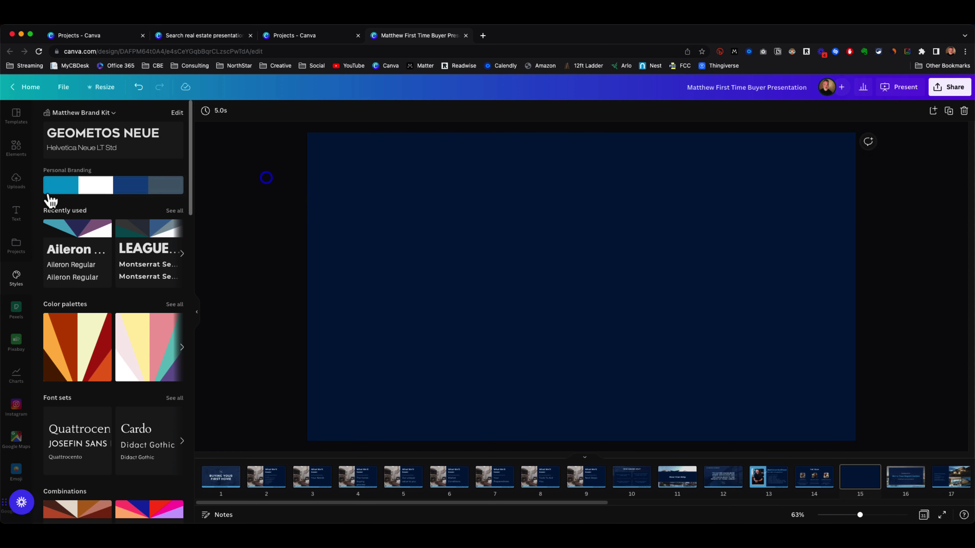
Examine the available element categories, from shapes, graphics and tables to charts, stickers, frames and grids.
click(17, 150)
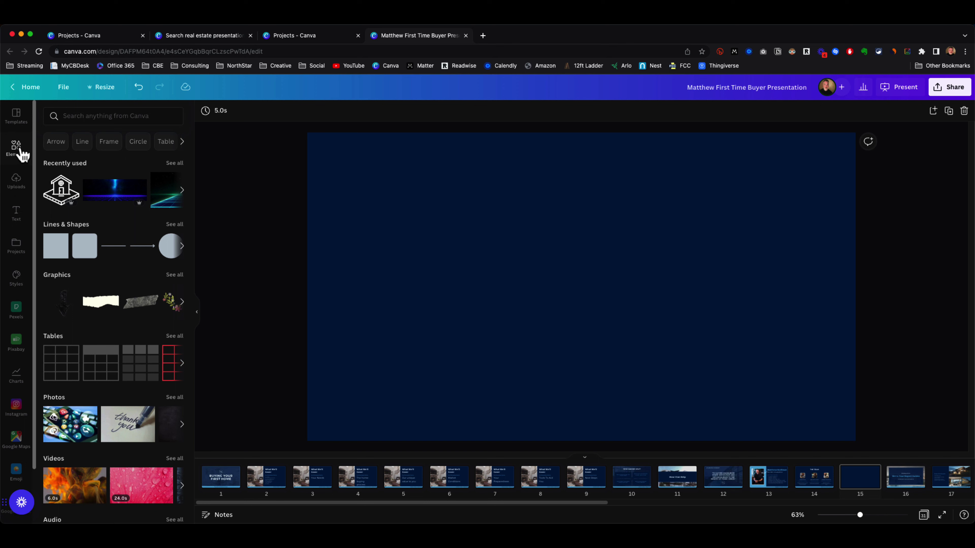
scroll(65, 232, down, 5)
scroll(96, 209, up, 5)
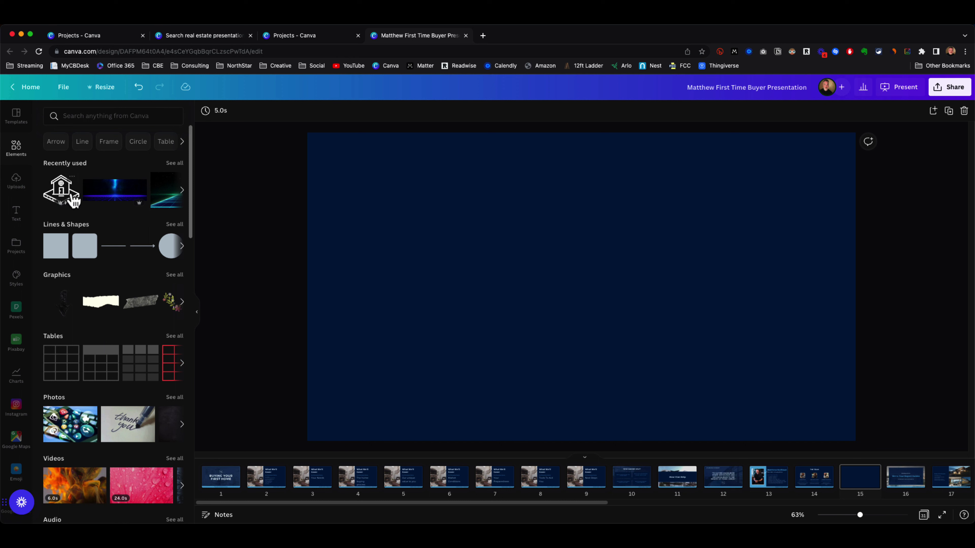
scroll(96, 231, down, 1)
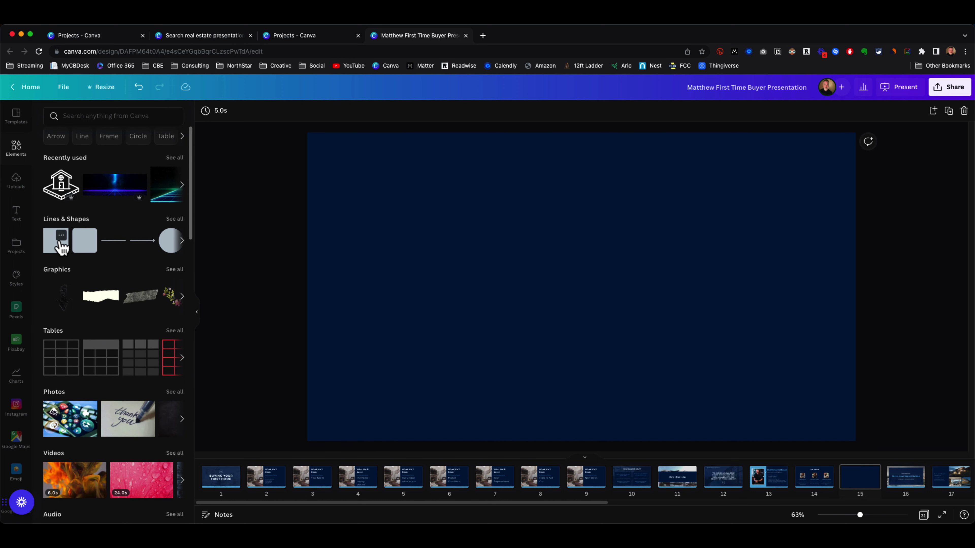
scroll(127, 263, down, 5)
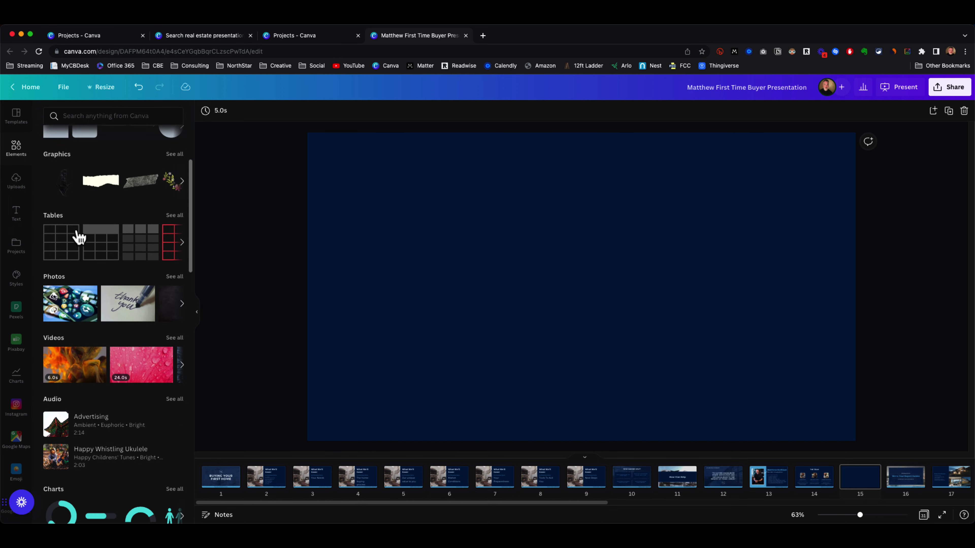
scroll(76, 235, up, 3)
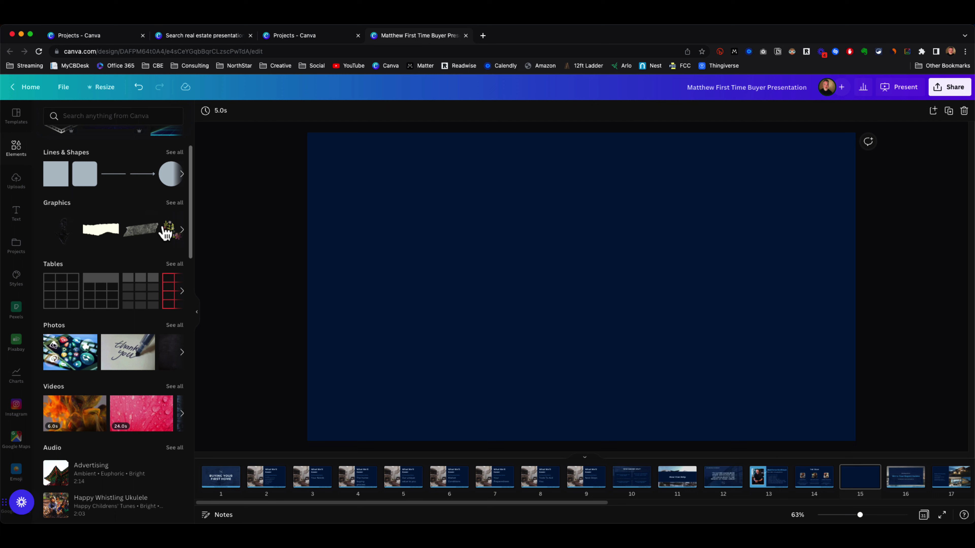
scroll(95, 388, down, 4)
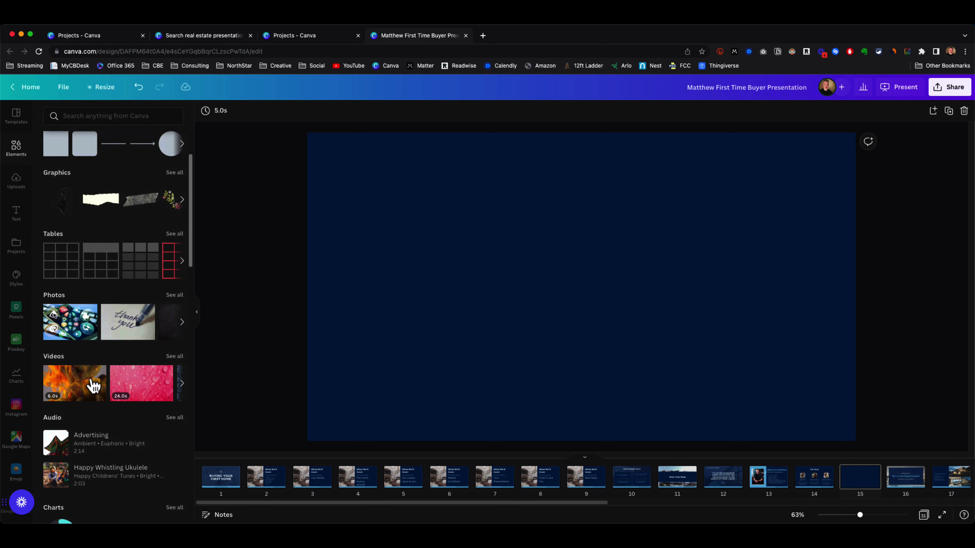
scroll(95, 389, down, 6)
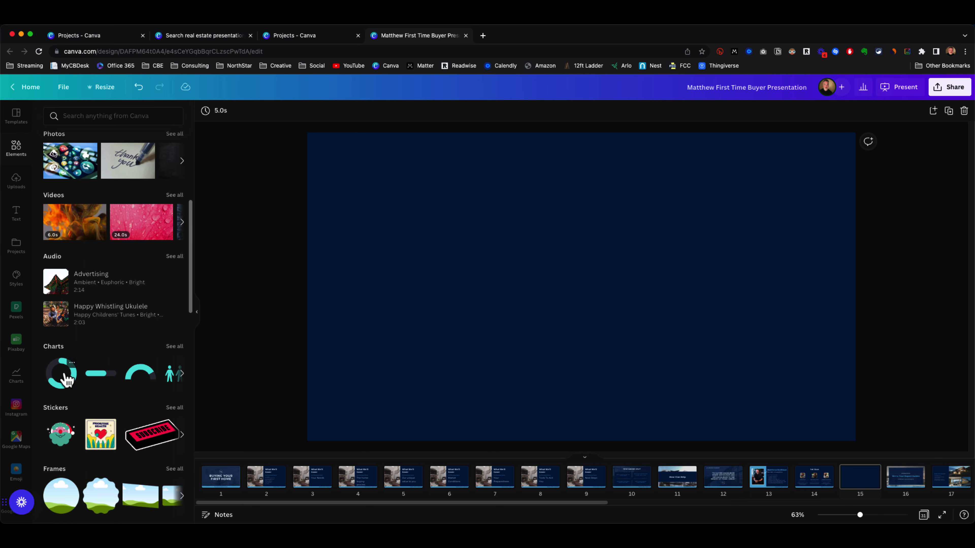
scroll(89, 503, down, 5)
scroll(91, 501, up, 15)
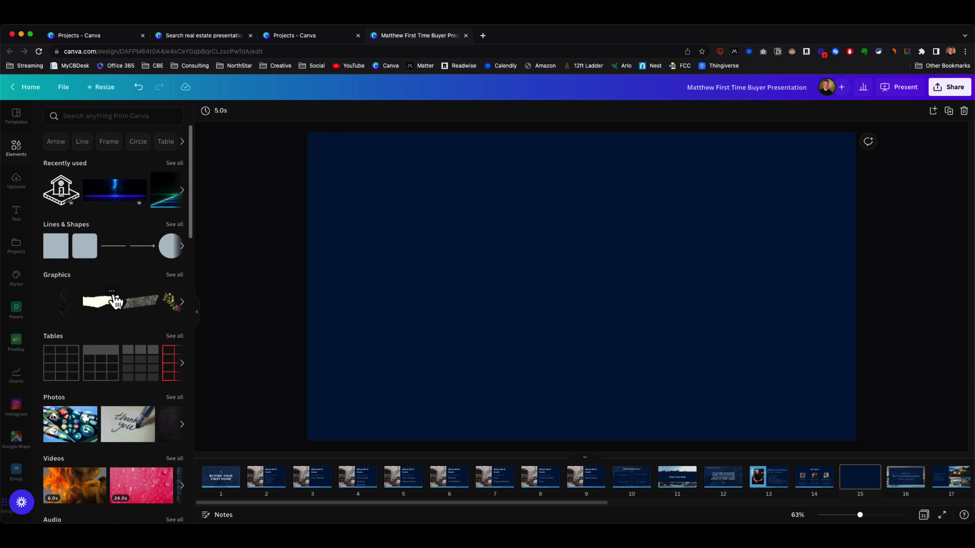
scroll(114, 301, down, 10)
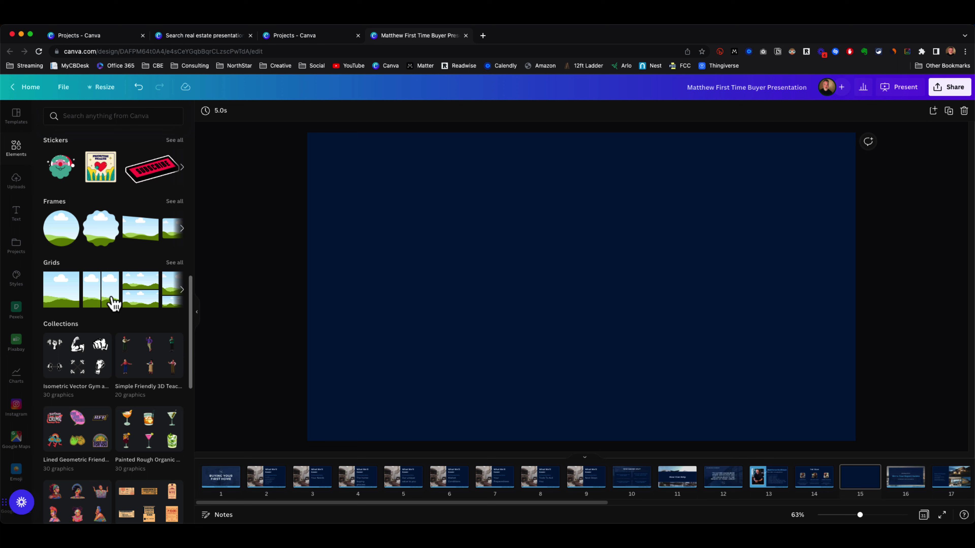
Add a plain circular frame to blank page 15 and place it in the left half of the page.
scroll(114, 301, up, 1)
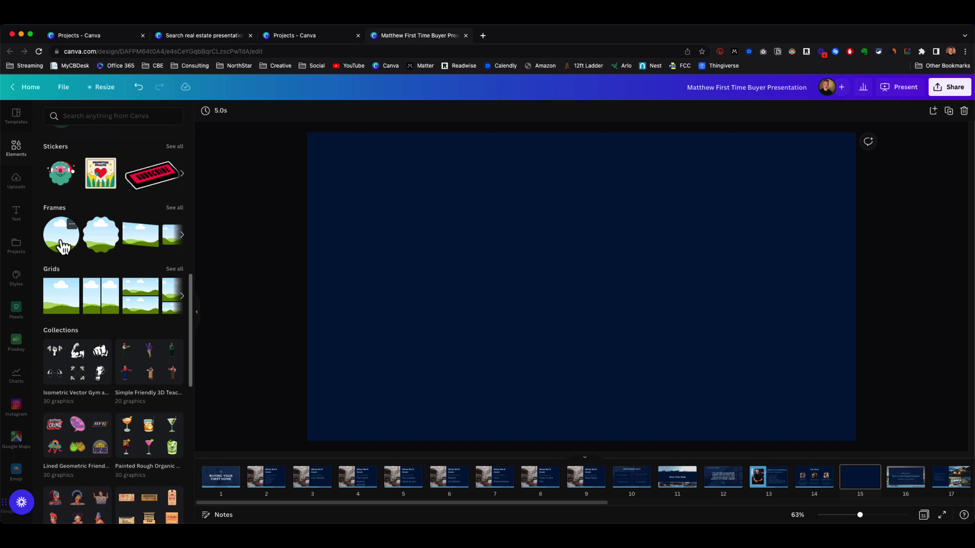
click(182, 234)
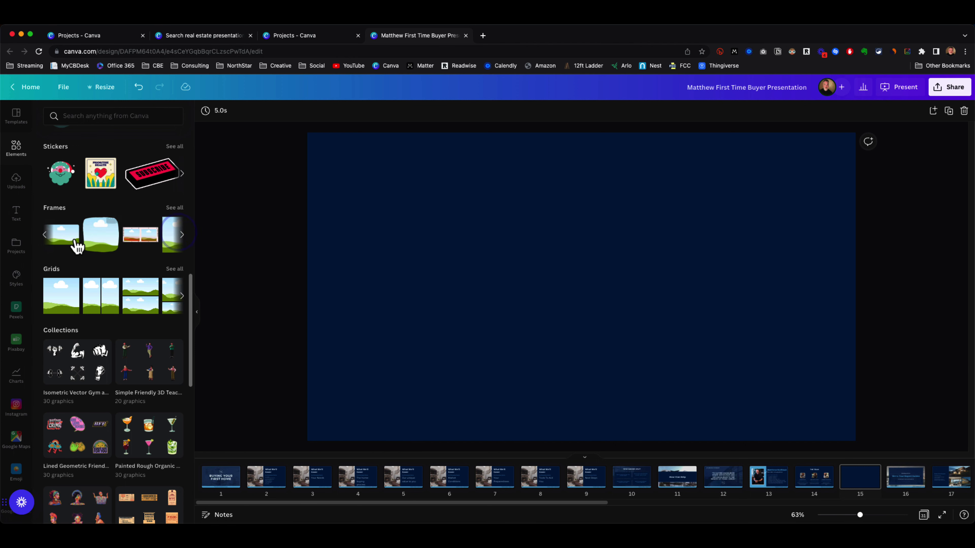
click(45, 234)
click(72, 241)
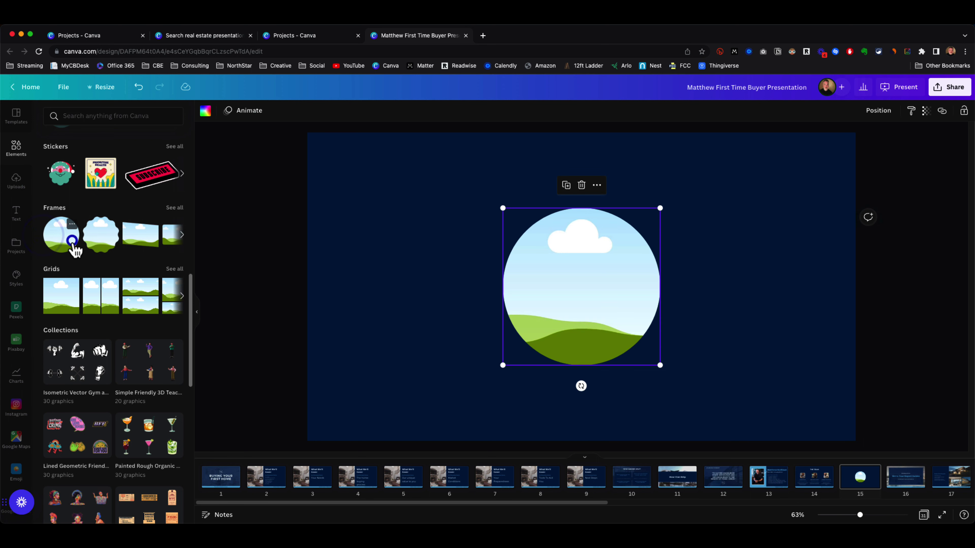
drag(533, 263, 394, 240)
click(541, 286)
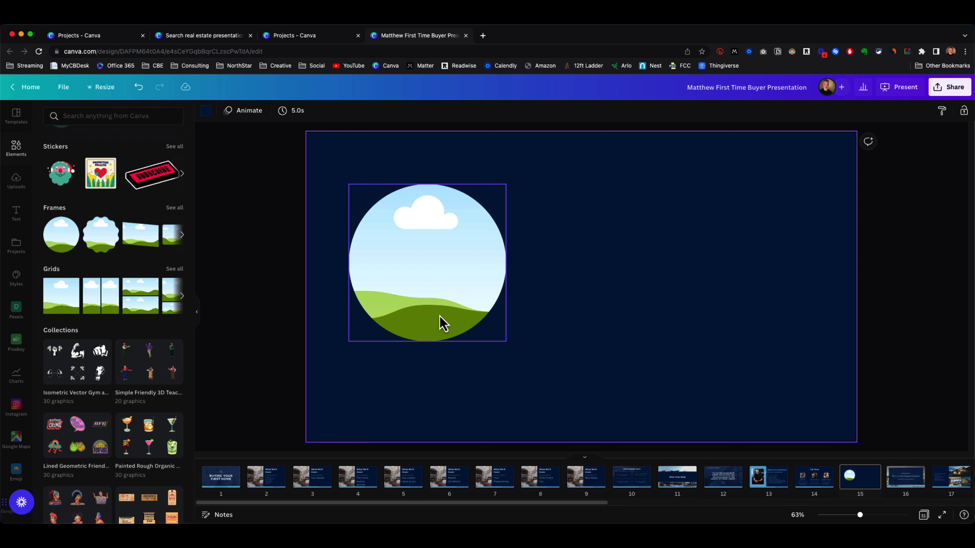
click(269, 308)
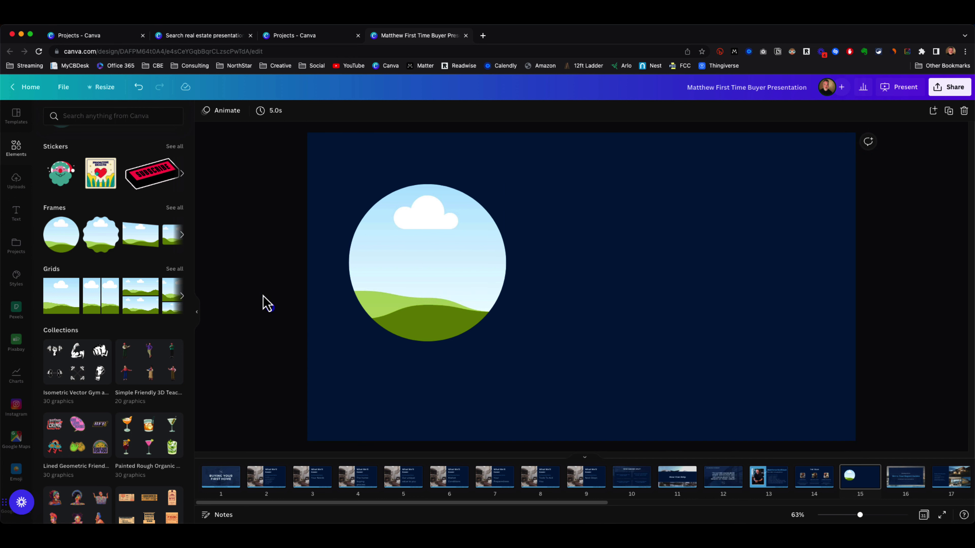
Fill the circular frame with the uploaded black-and-white portrait of the laughing man and move it slightly lower.
click(16, 182)
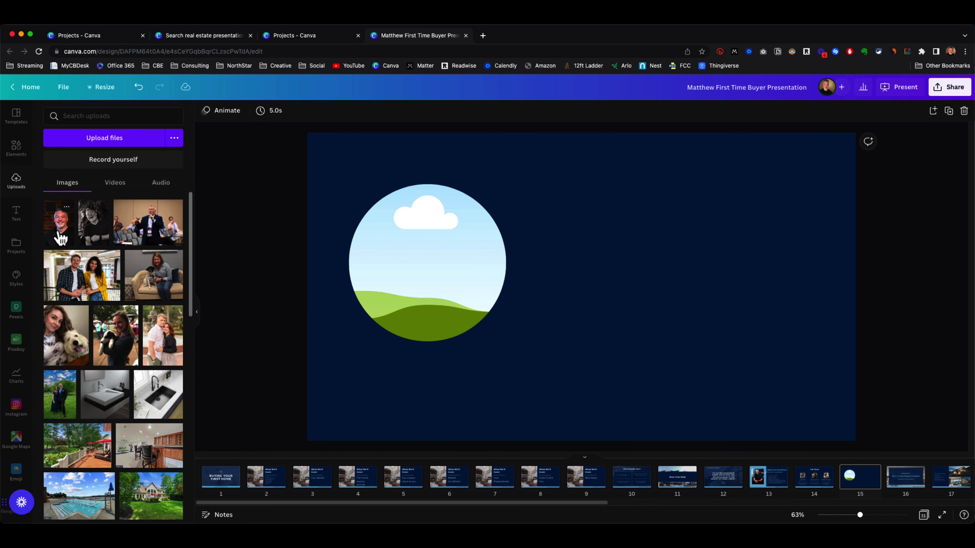
drag(83, 234, 426, 265)
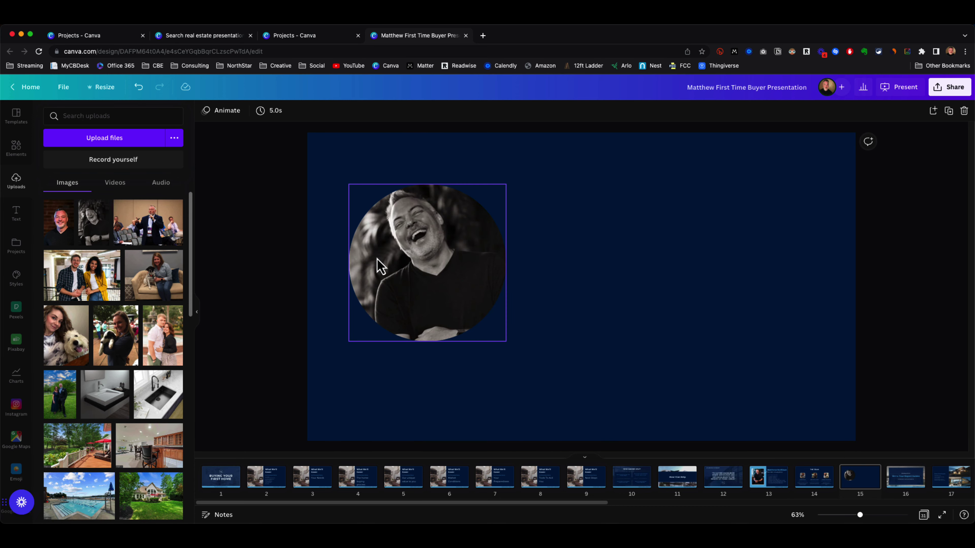
drag(442, 253, 442, 272)
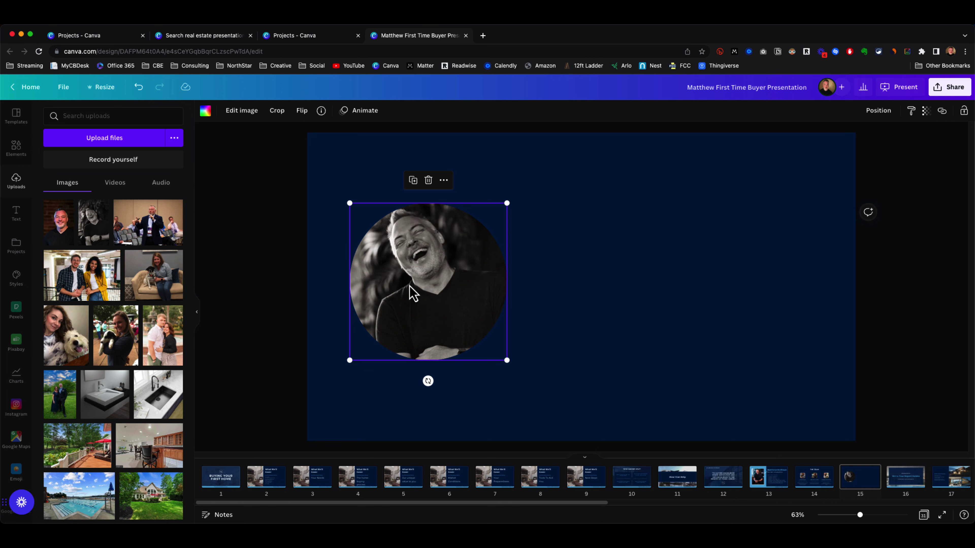
click(289, 288)
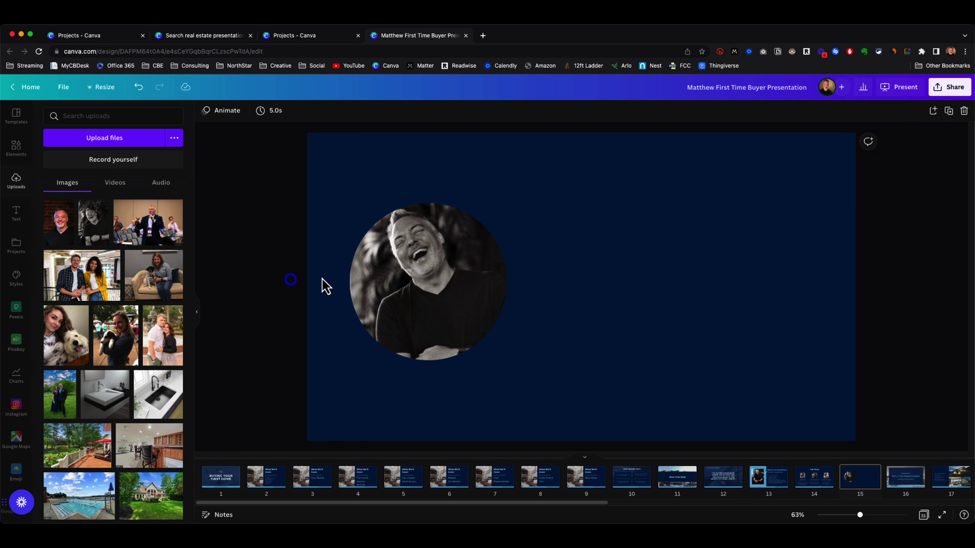
Add a rectangular brush-stroke frame from the full frames collection to the right half of page 15 and enlarge it.
click(15, 151)
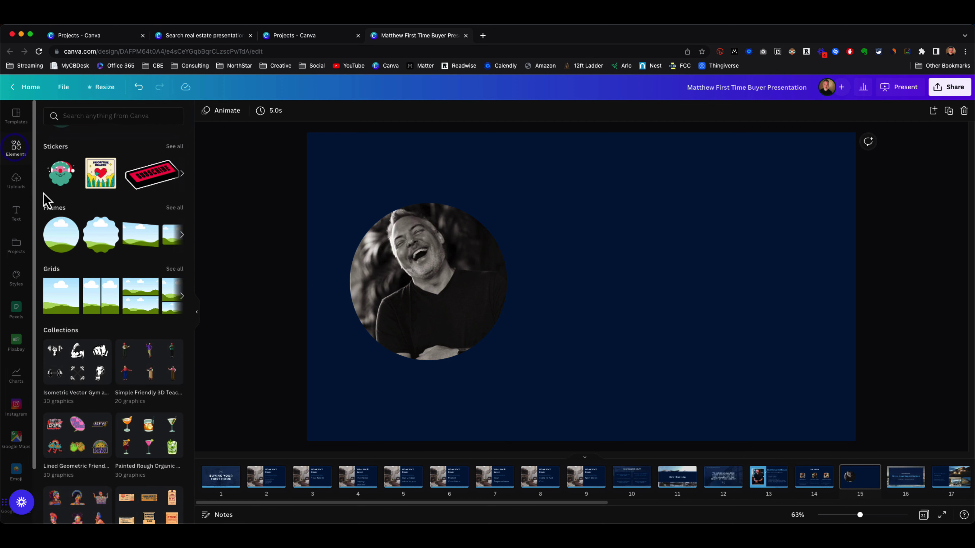
click(174, 209)
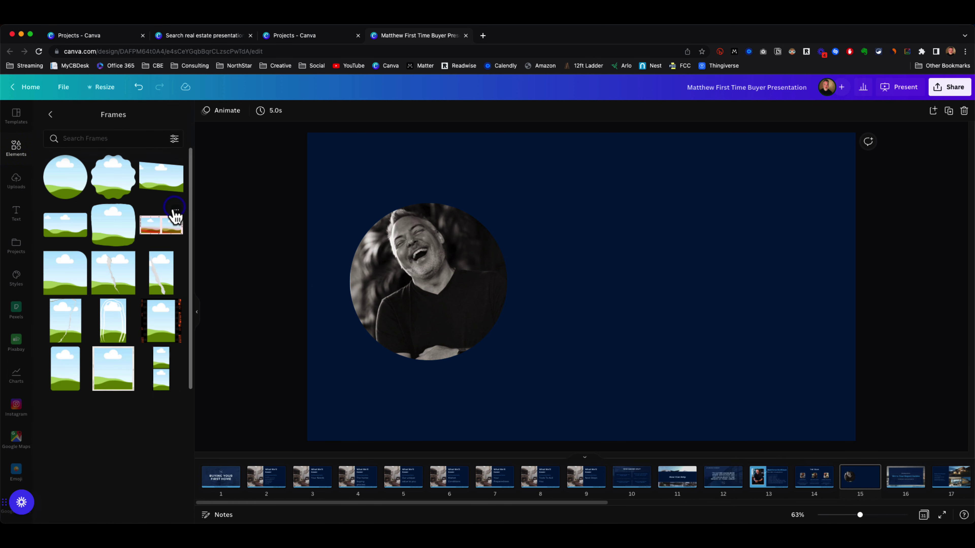
scroll(140, 269, down, 3)
scroll(124, 322, down, 5)
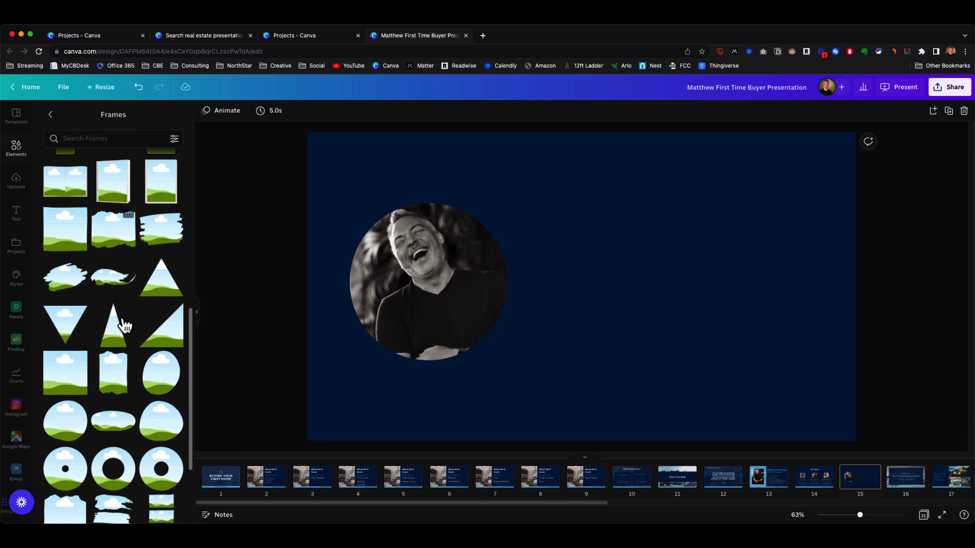
scroll(124, 322, down, 3)
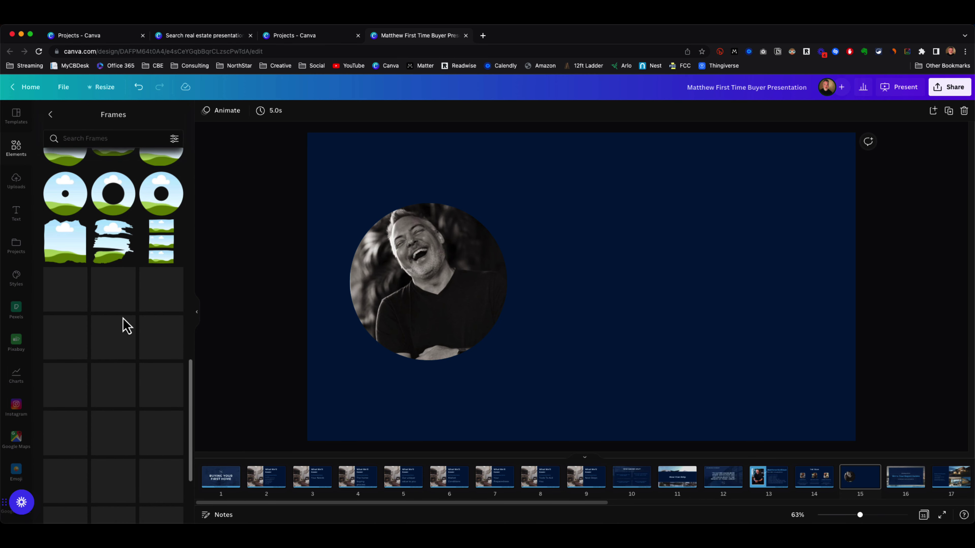
scroll(125, 324, up, 5)
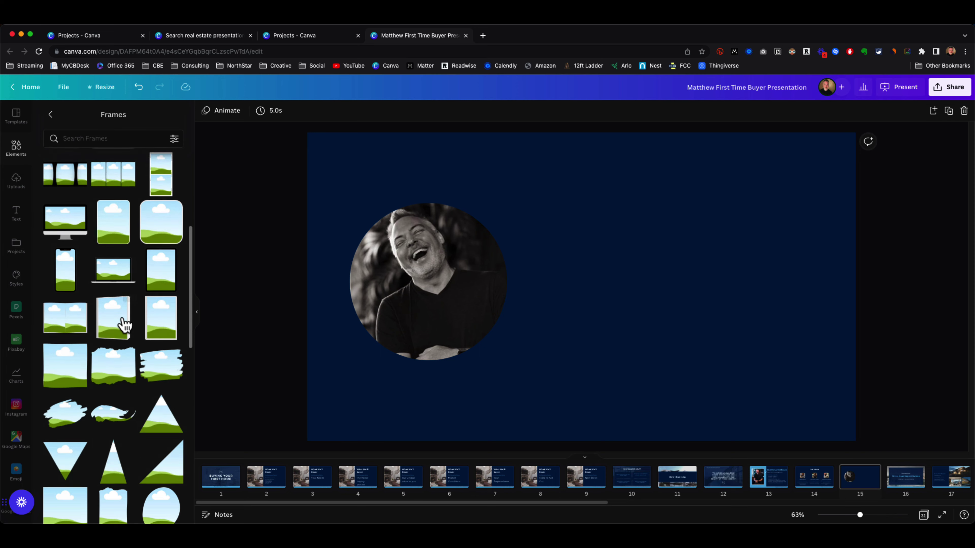
scroll(126, 325, up, 2)
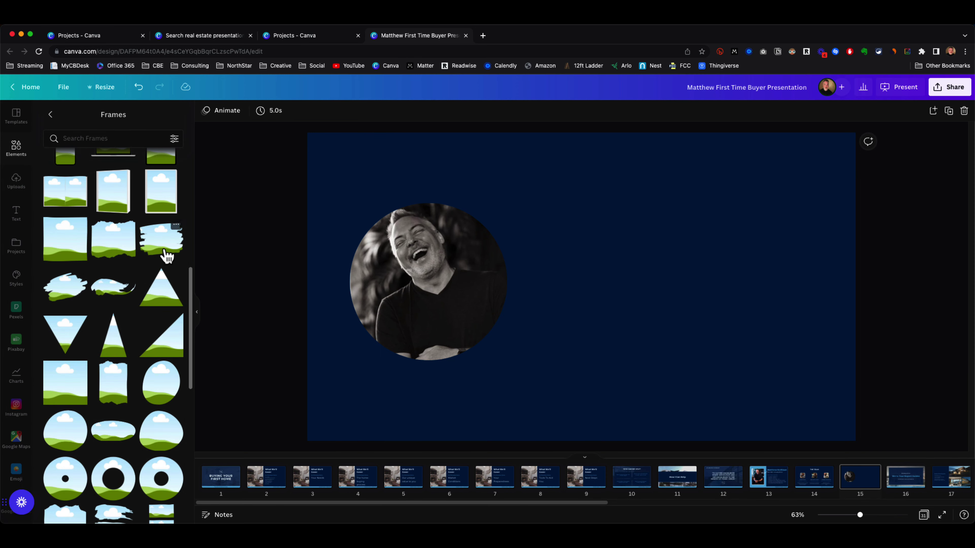
drag(156, 246, 631, 224)
drag(721, 278, 670, 263)
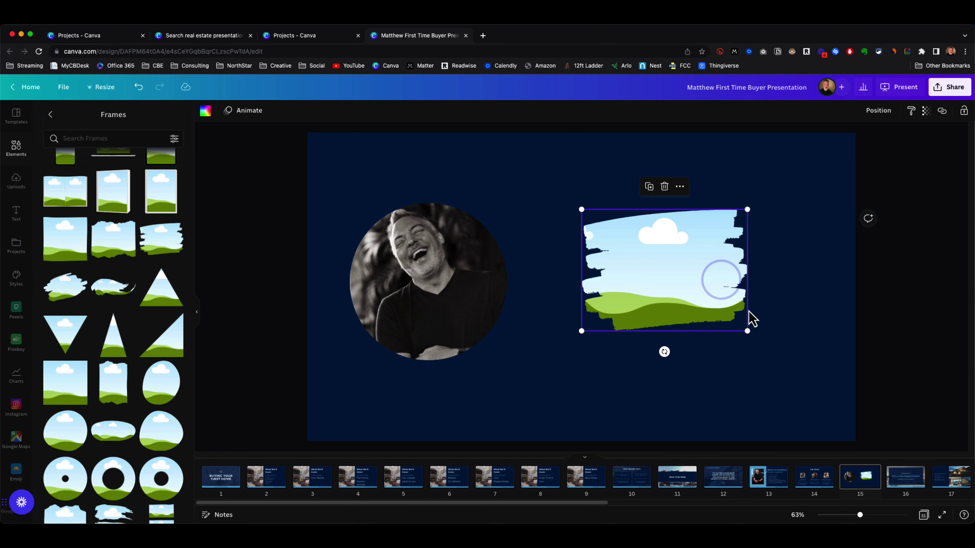
drag(747, 331, 795, 365)
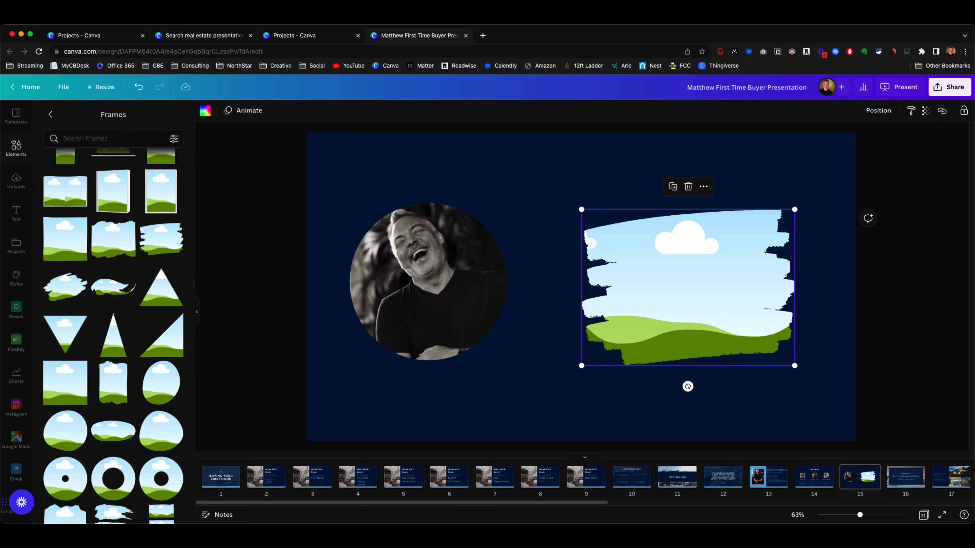
Fill the brush-stroke frame with the same uploaded black-and-white portrait and deselect it.
click(16, 189)
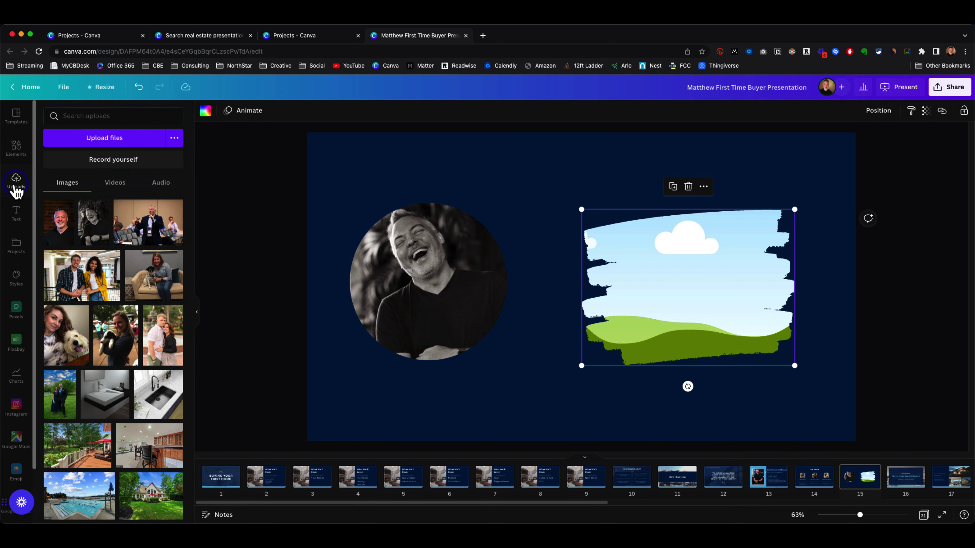
scroll(119, 349, down, 5)
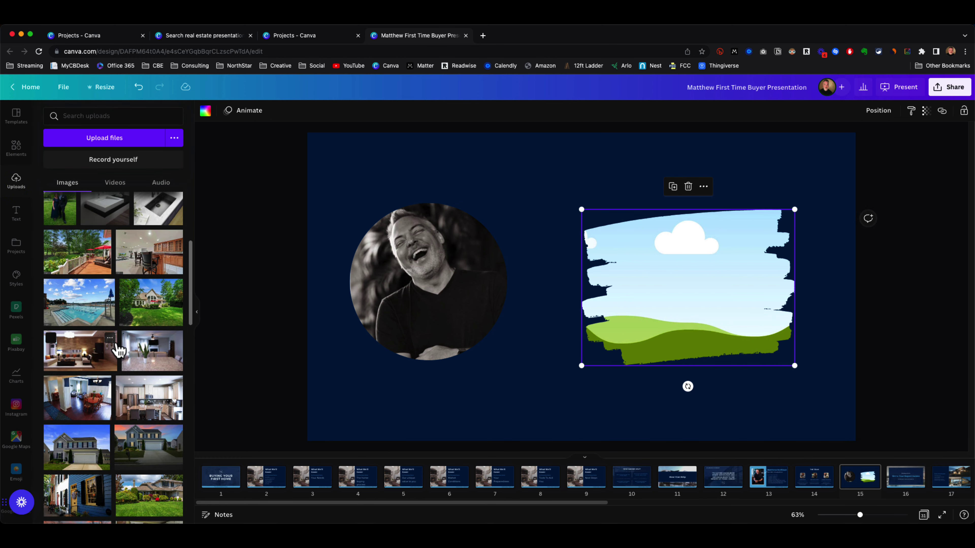
scroll(119, 350, up, 5)
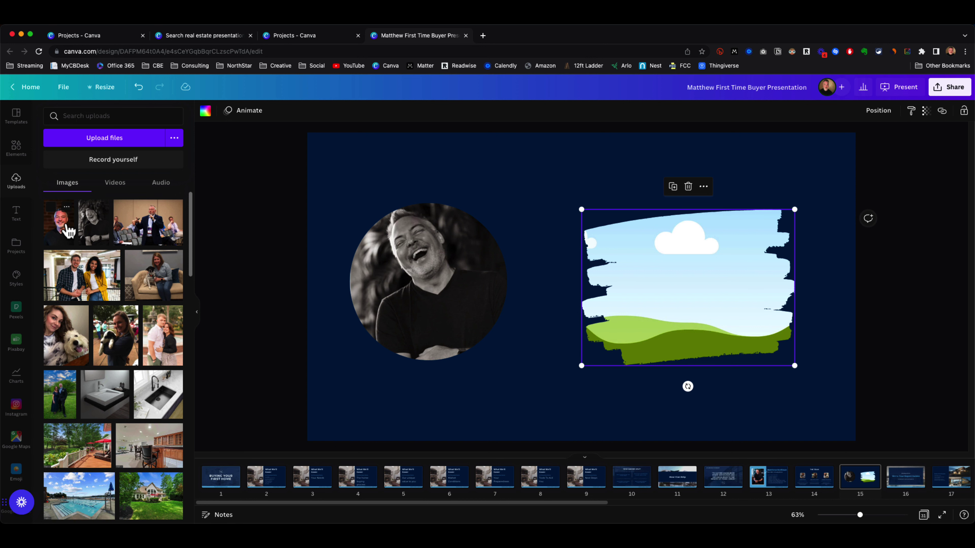
drag(93, 223, 653, 261)
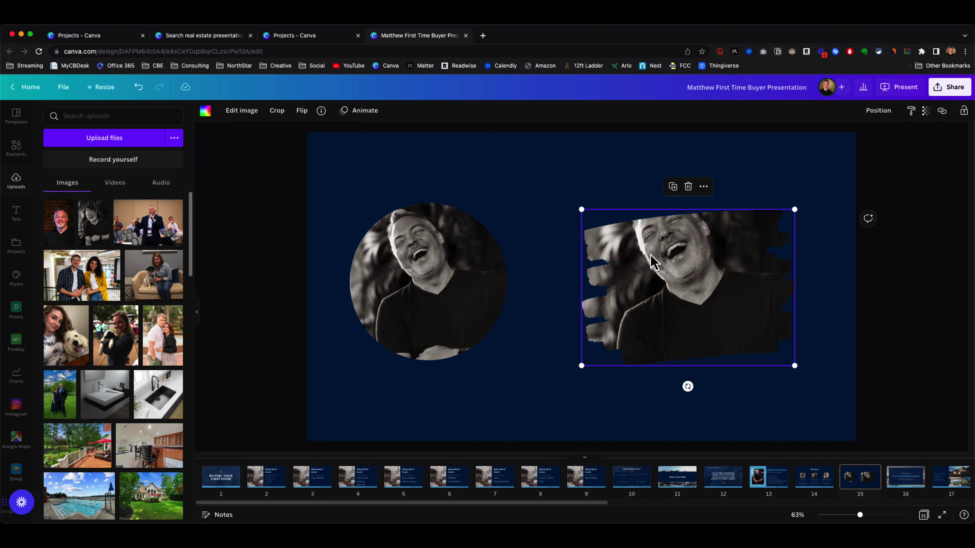
click(527, 183)
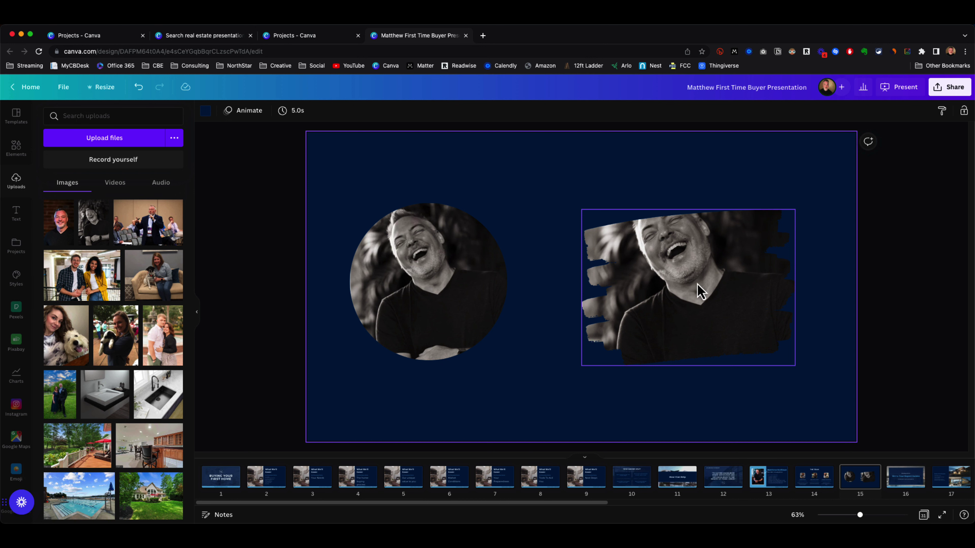
Shift the portrait lower inside the brush-stroke frame so the man's whole face sits within the frame.
double_click(697, 292)
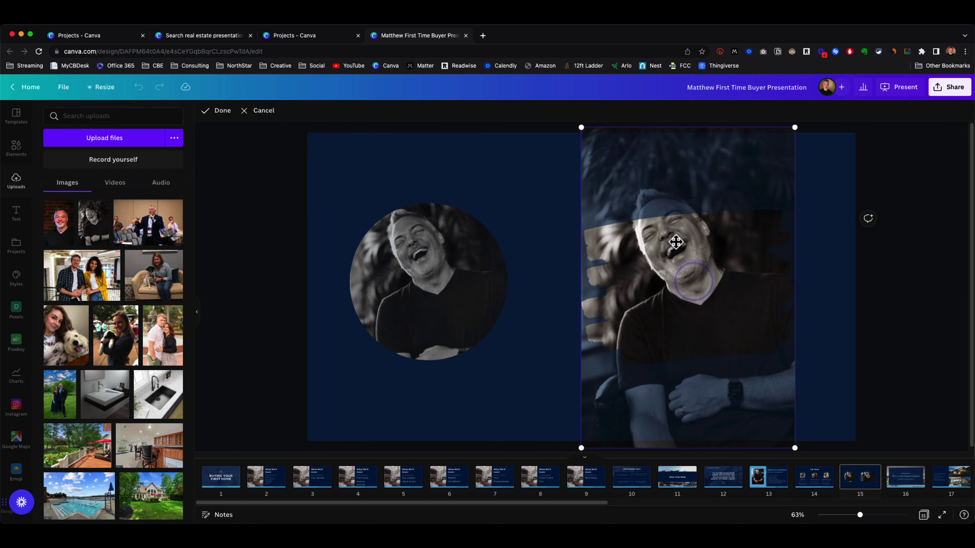
drag(689, 280, 671, 268)
click(518, 187)
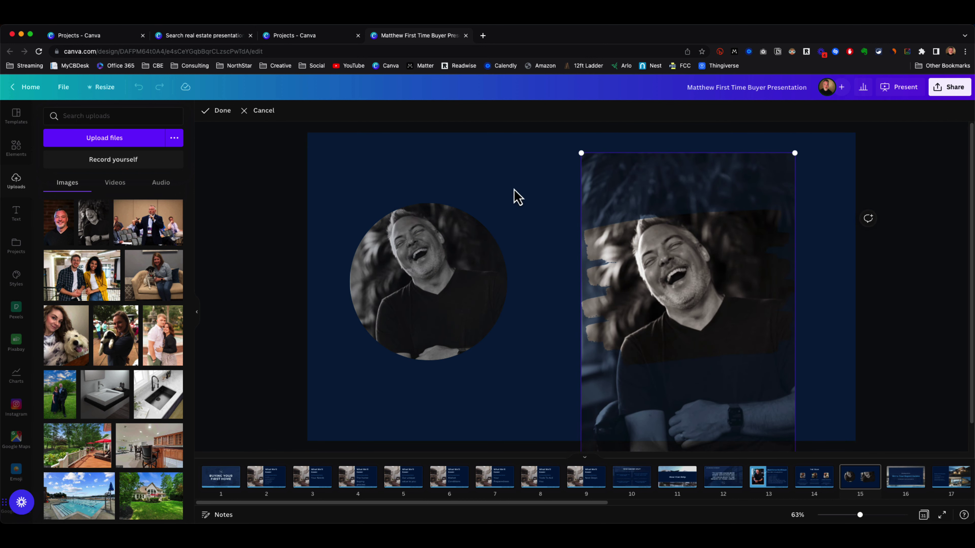
Delete the circular portrait frame from page 15 and move the brush-stroke portrait into the left half of the page.
click(458, 285)
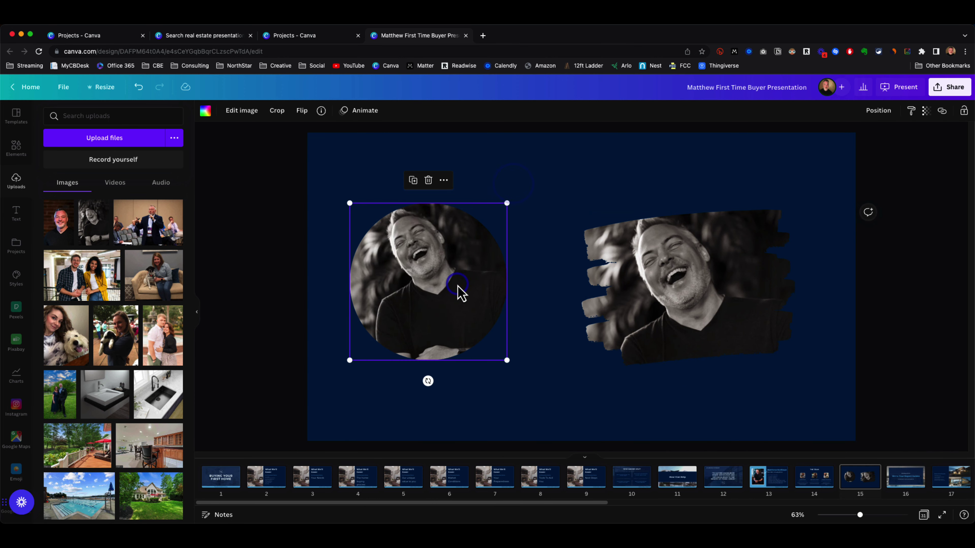
key(Delete)
key(Delete)
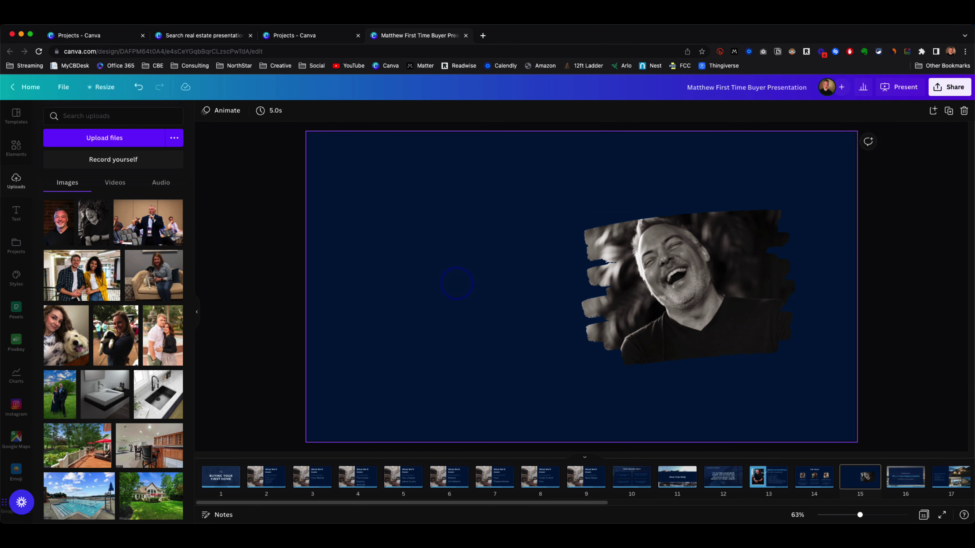
drag(624, 292, 422, 294)
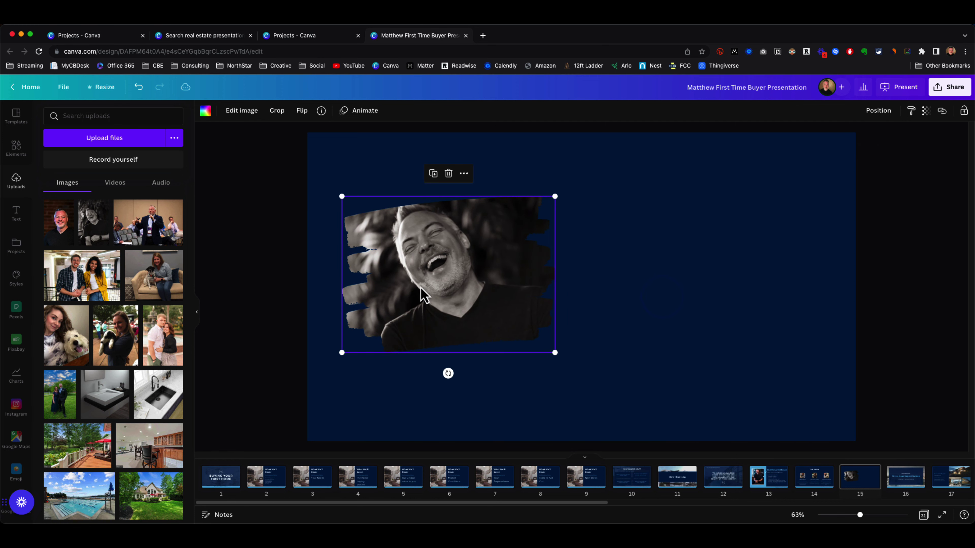
click(607, 312)
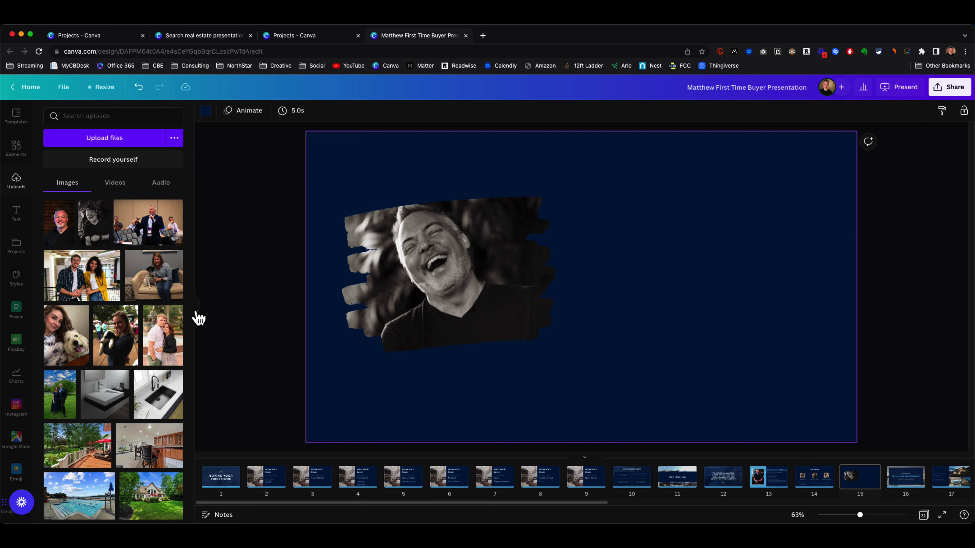
Add a plain text box to page 15 and place it to the right of the brush-stroke portrait.
click(11, 213)
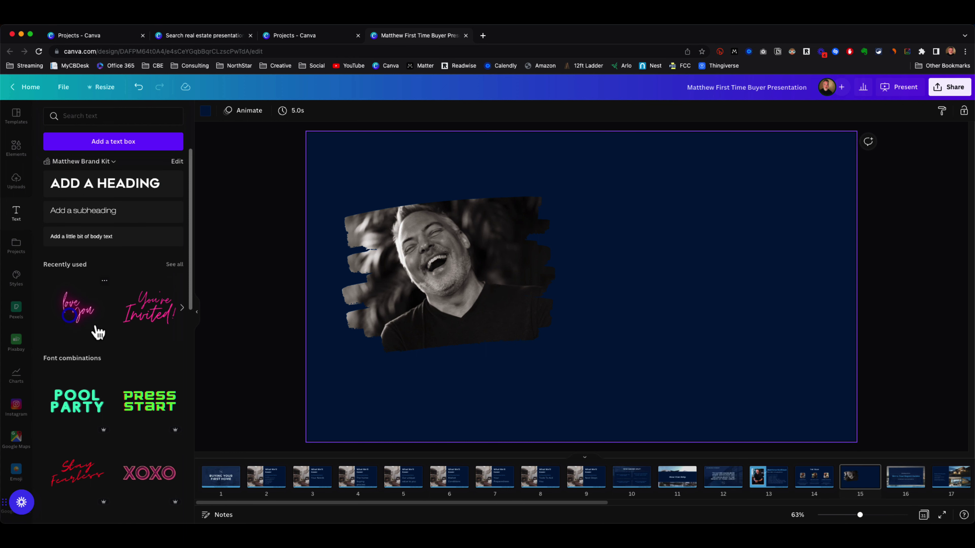
key(super+z)
scroll(85, 371, down, 5)
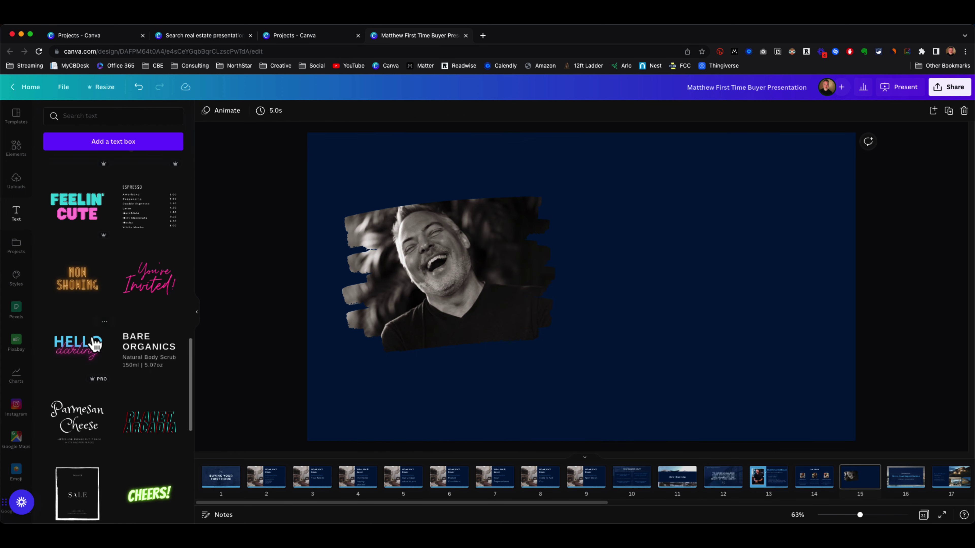
scroll(90, 344, up, 5)
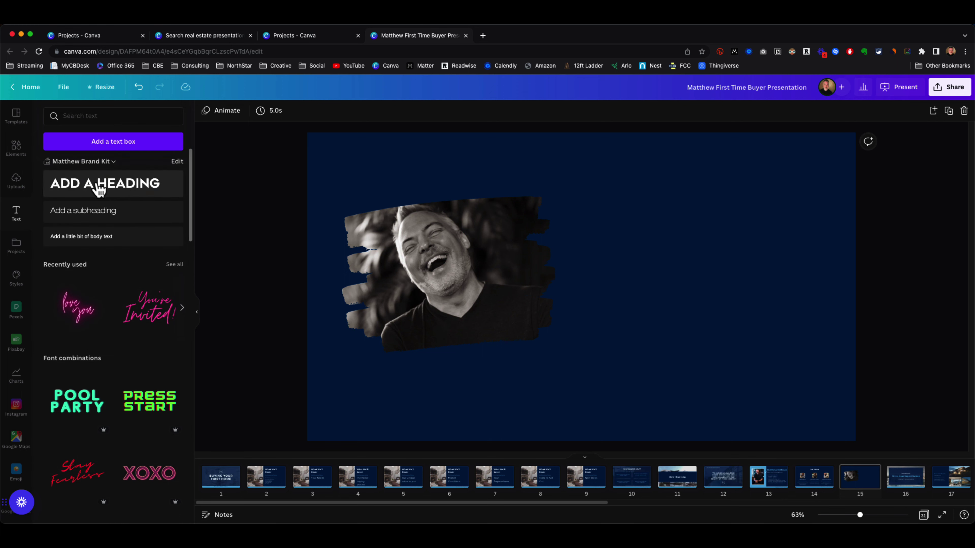
click(104, 147)
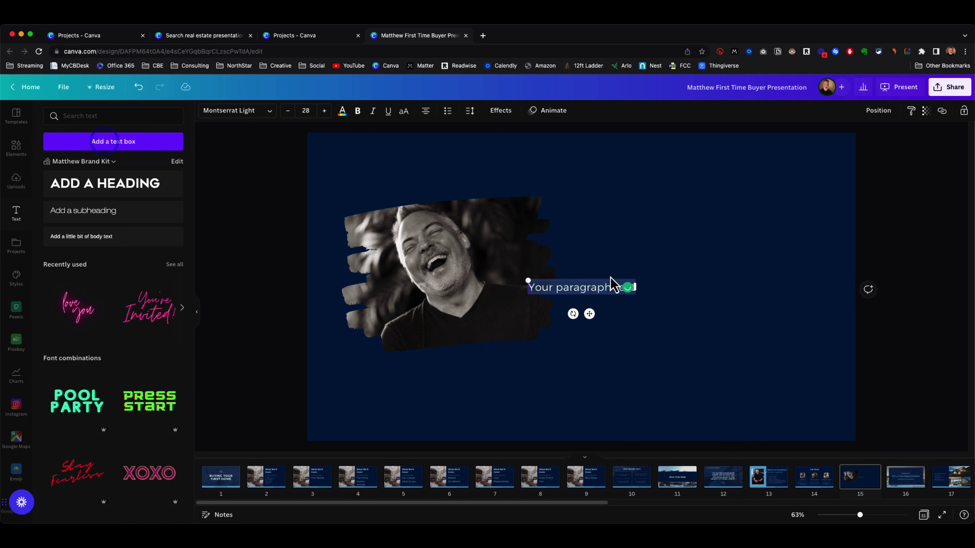
drag(583, 299, 670, 236)
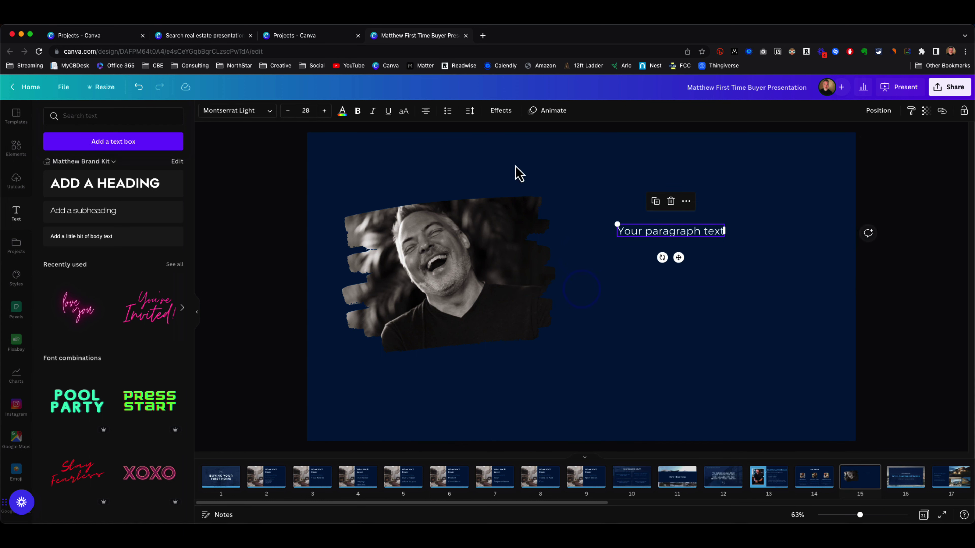
click(640, 277)
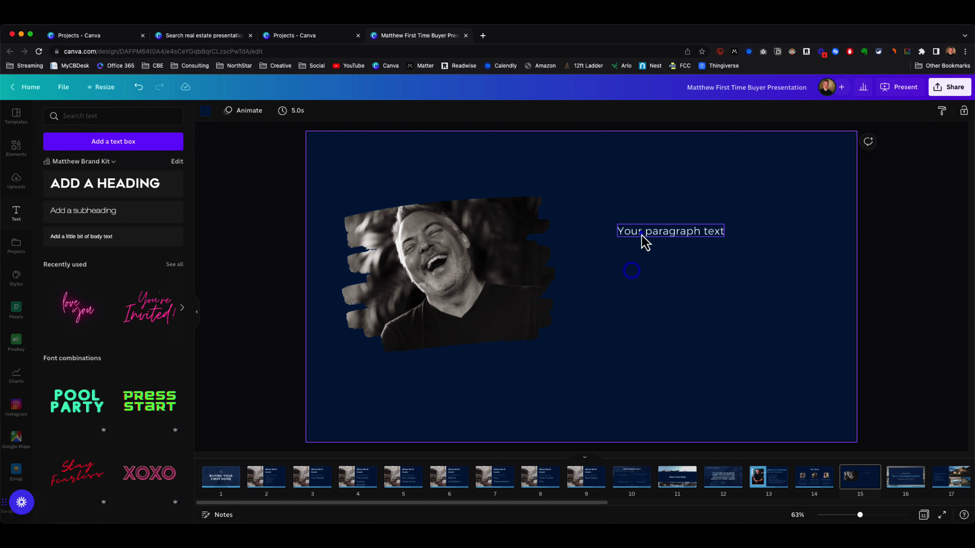
Set the text box's font to Geometos Neue Bold and replace its text with the presenter's first and last name on two lines.
click(641, 234)
click(270, 111)
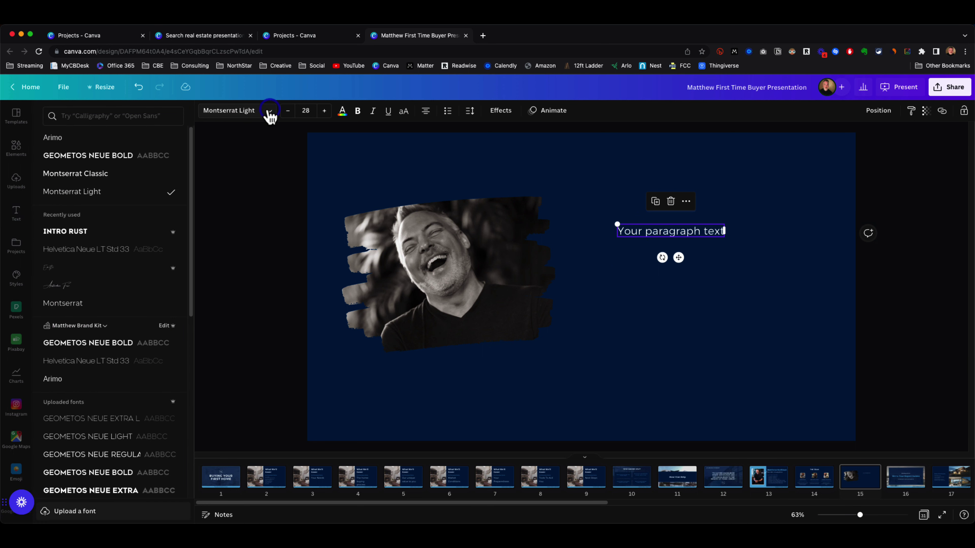
click(84, 155)
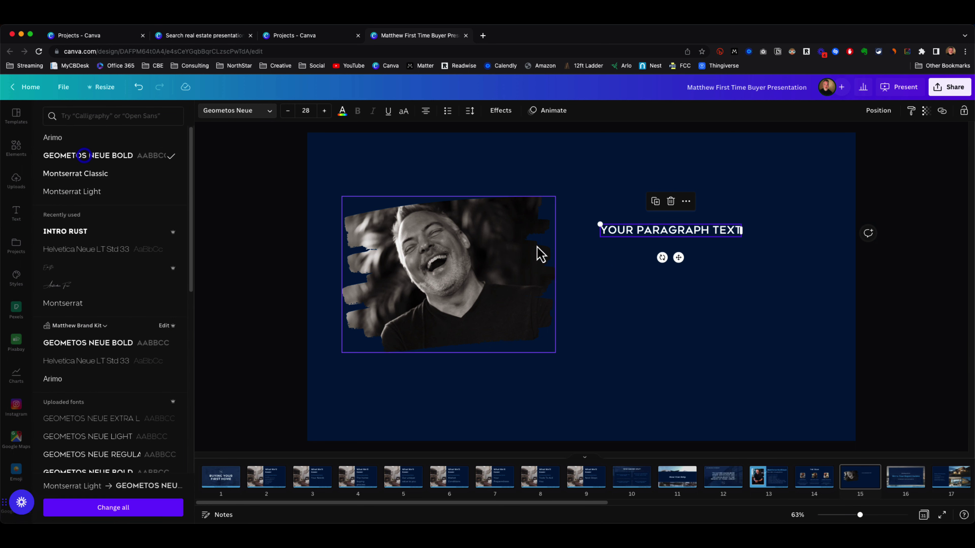
click(633, 231)
text(MATTHEW)
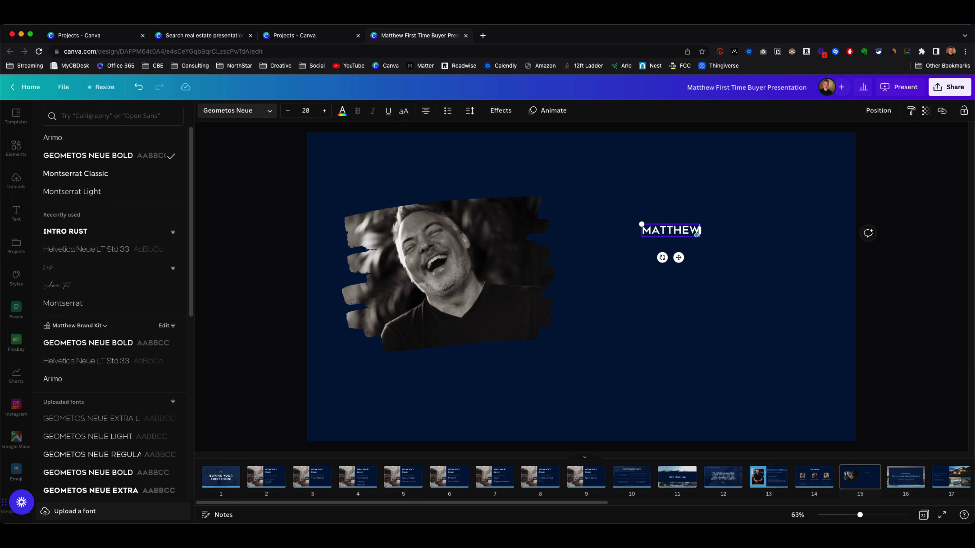
key(Return)
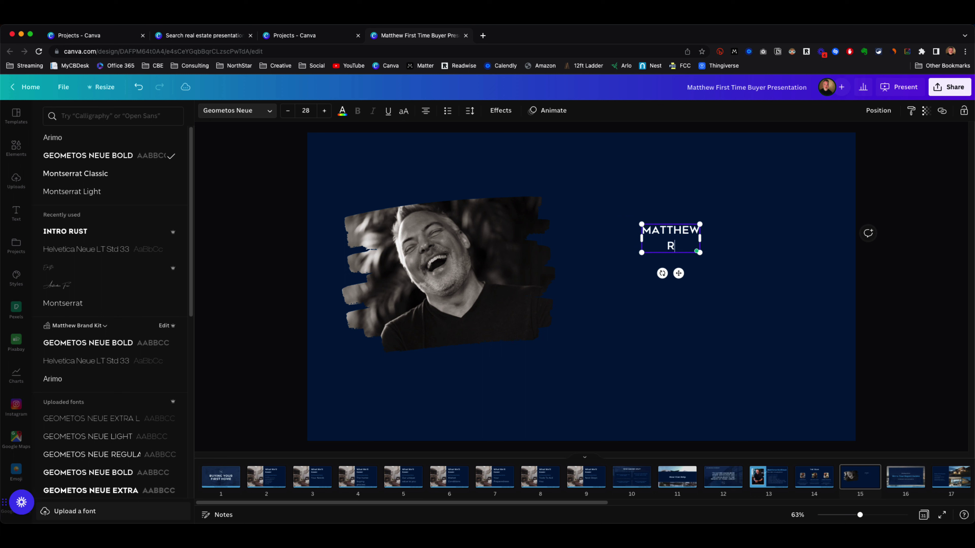
text(RATHBUN)
Try to enlarge the last-name line to font size 110 and undo the size change.
click(309, 111)
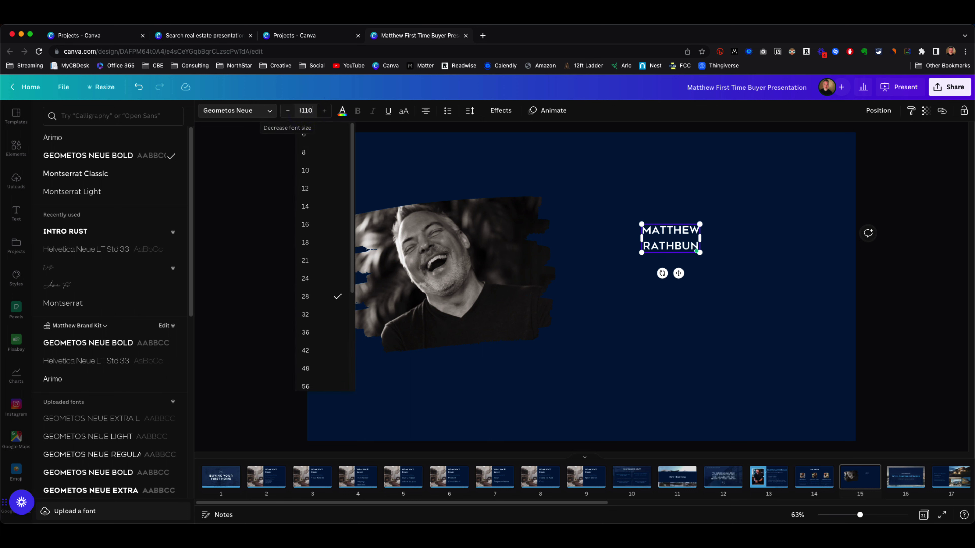
text(110)
key(Return)
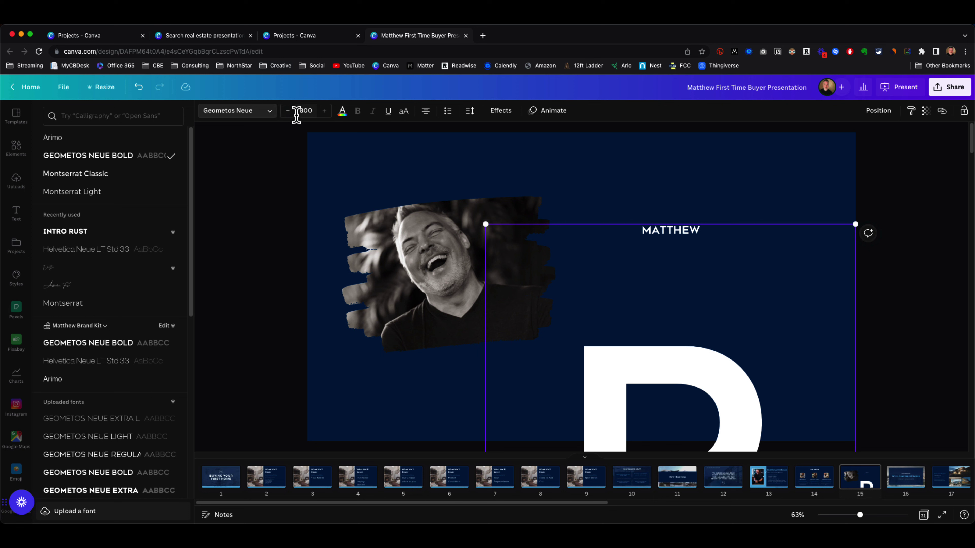
key(super+z)
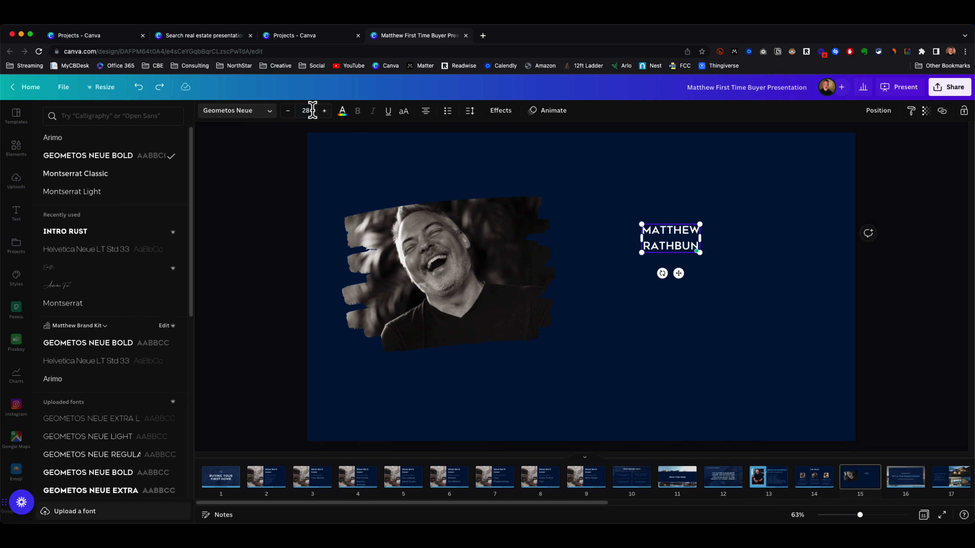
Set the font size of the last-name line to 110.
click(312, 111)
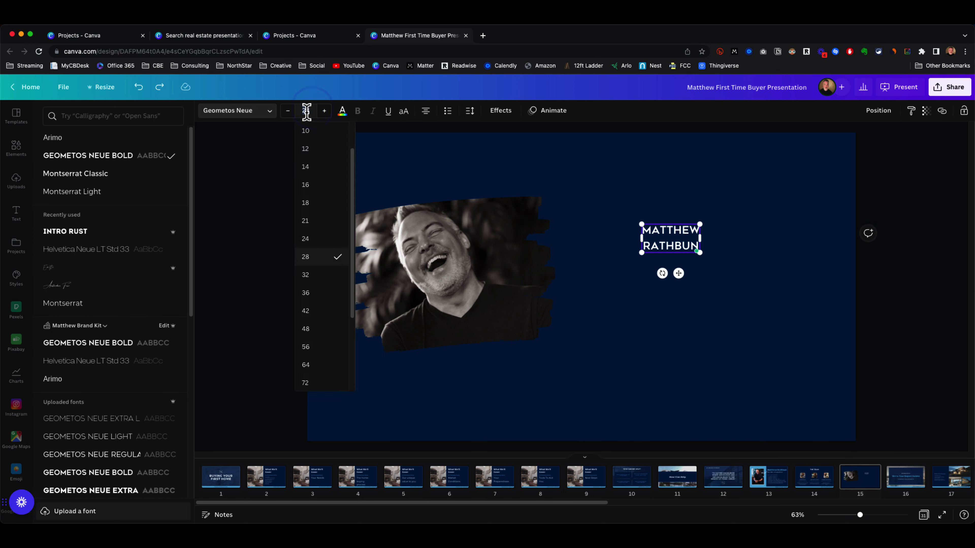
key(Return)
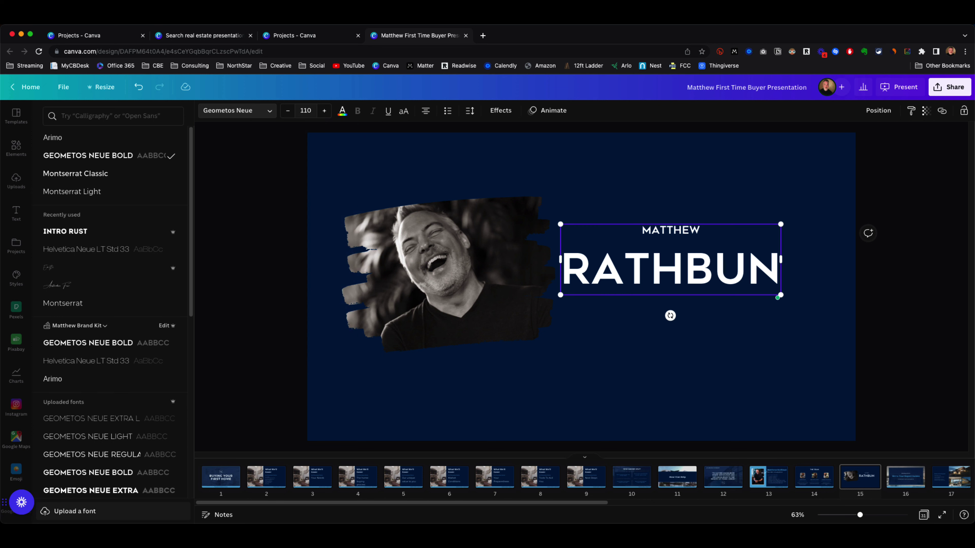
Set the first-name line's font size to 90 and move the name text box farther right, vertically centred on the portrait.
double_click(662, 233)
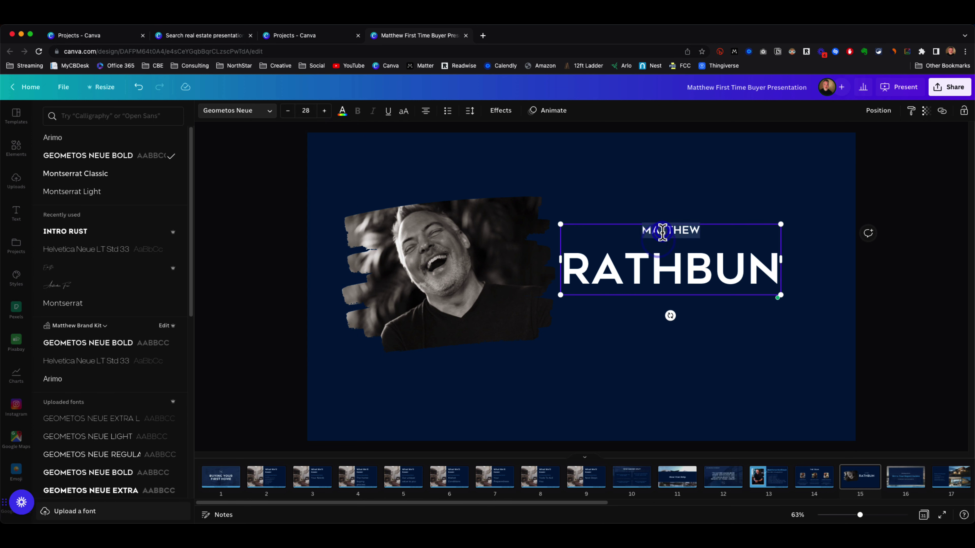
click(306, 111)
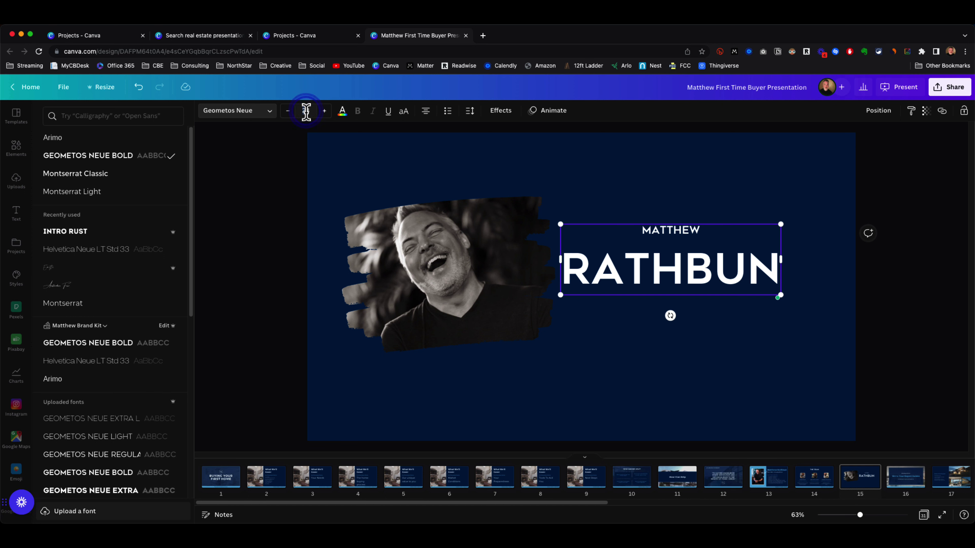
text(800)
key(Return)
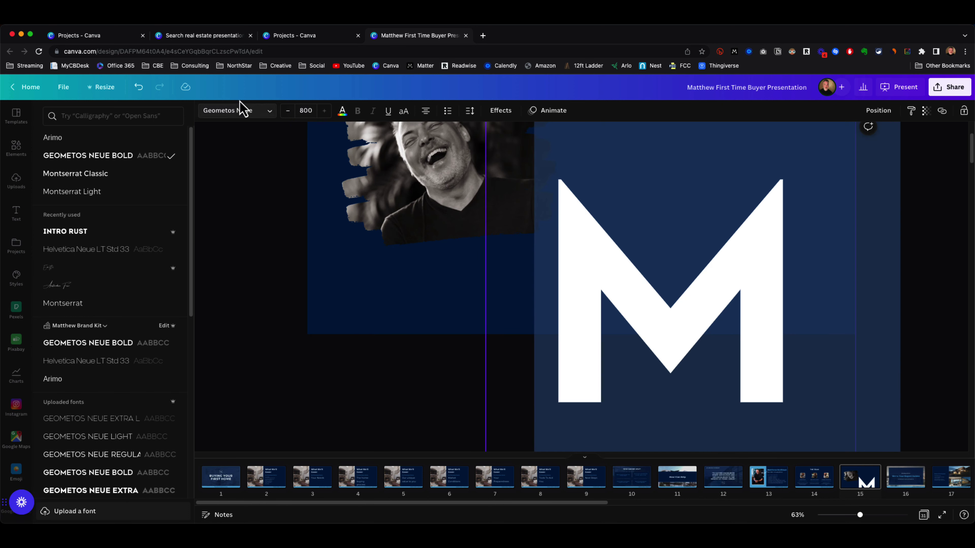
click(305, 111)
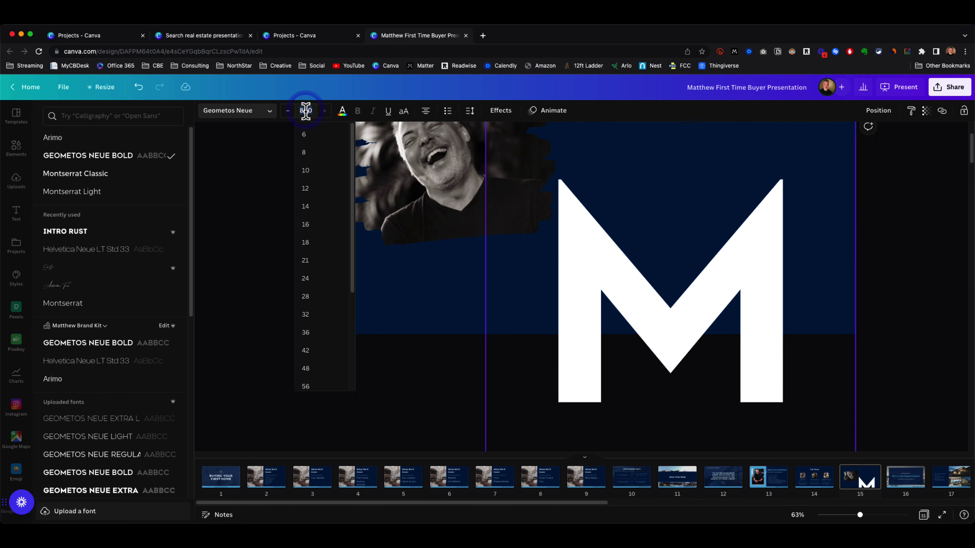
text(90)
key(Return)
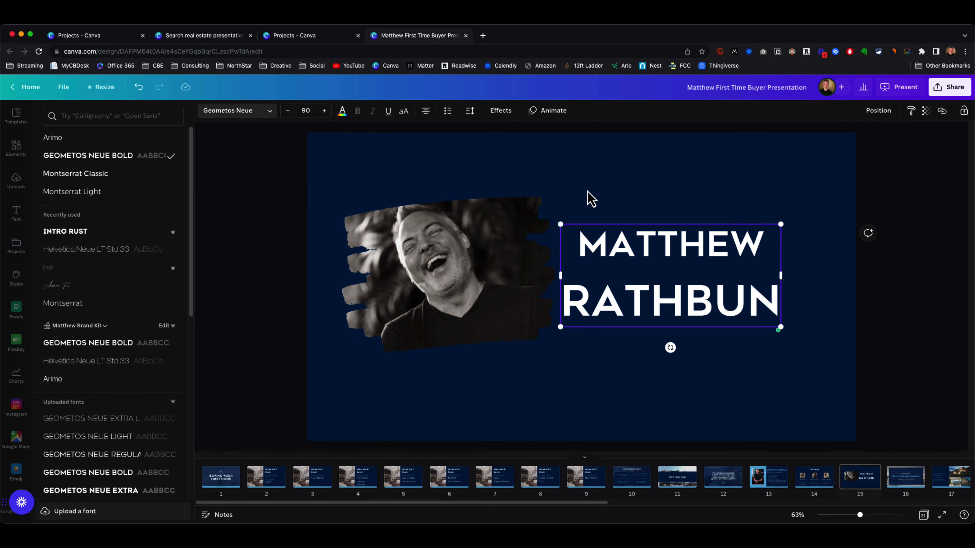
click(676, 188)
drag(688, 246, 722, 243)
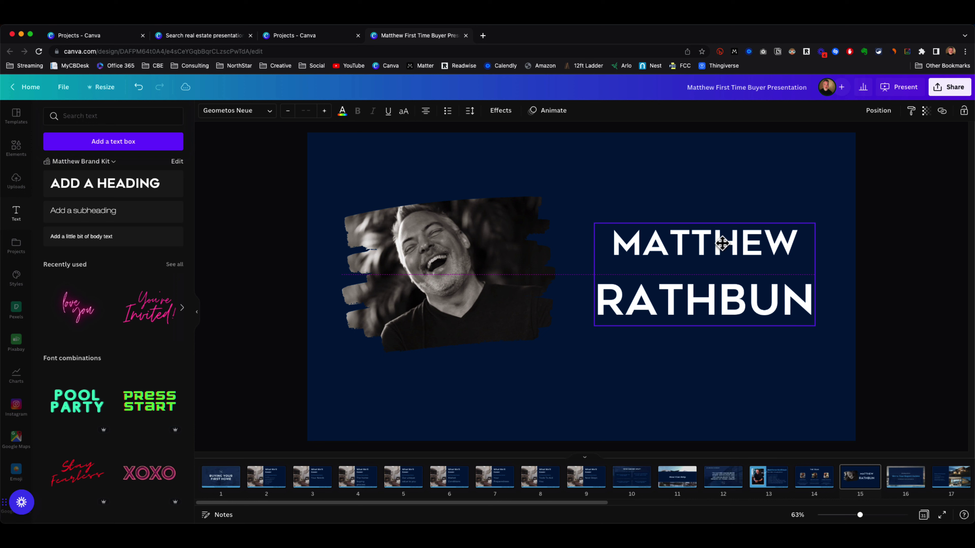
Delete the name text box from page 15 and undo the deletion.
key(Delete)
click(701, 204)
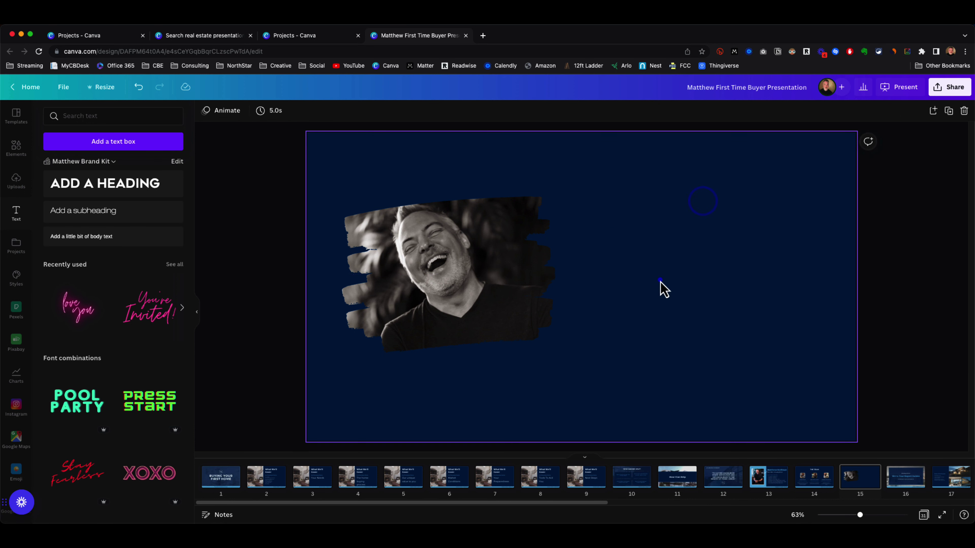
click(660, 280)
click(265, 367)
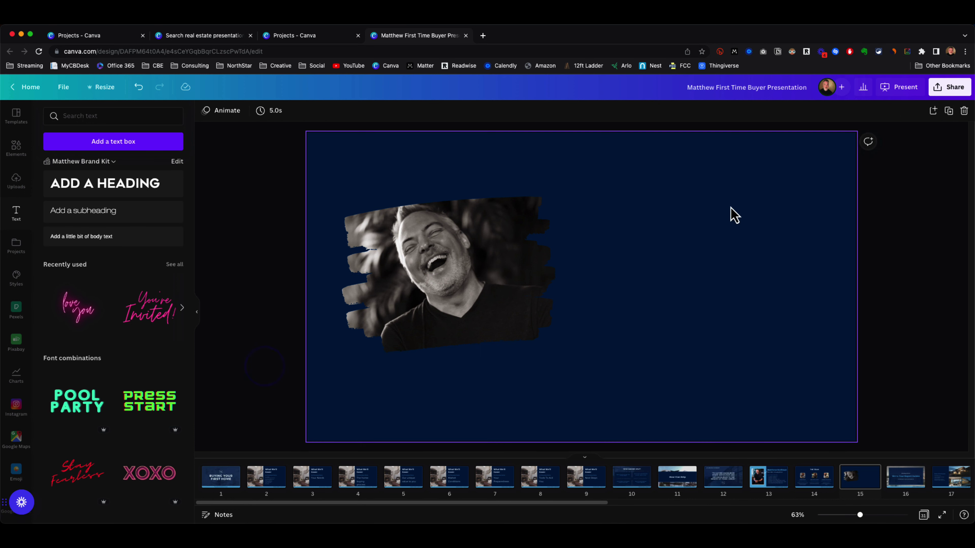
key(super+z)
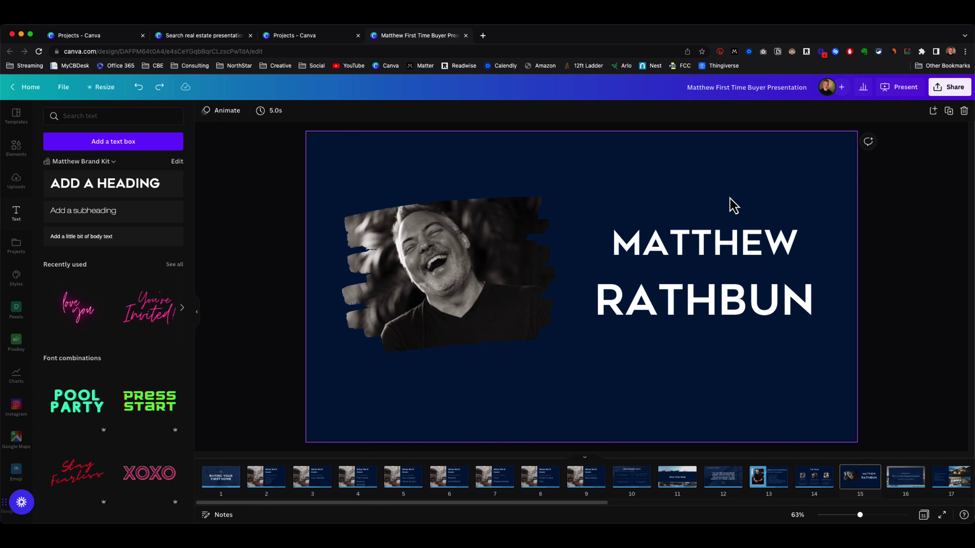
Insert the "HELLO darling" font combination on page 15 and replace "HELLO" with the first name in capitals.
scroll(100, 365, down, 5)
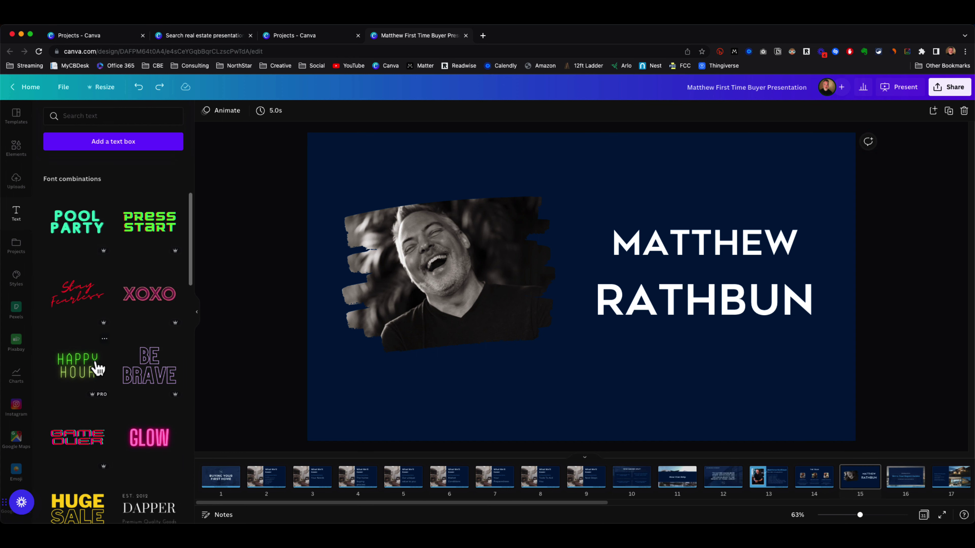
scroll(98, 369, down, 10)
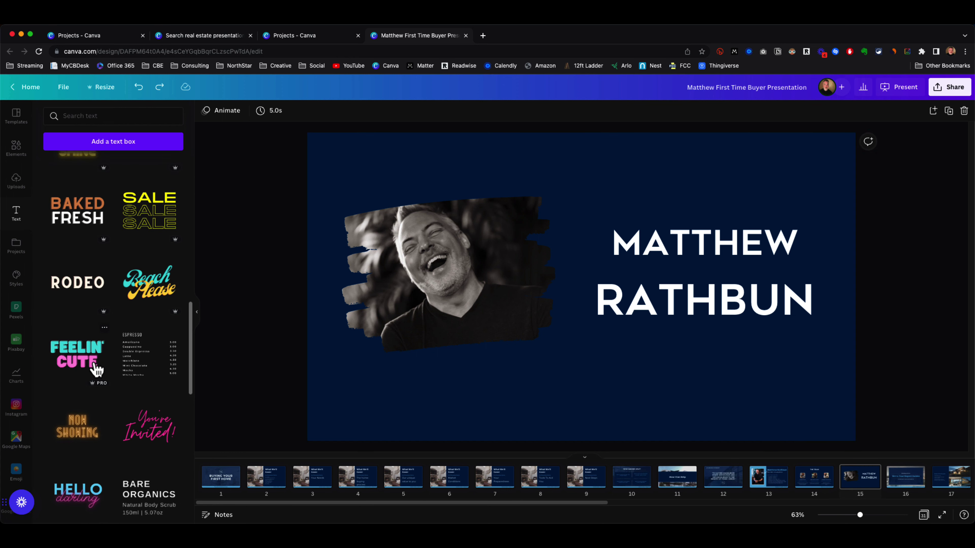
scroll(95, 369, down, 4)
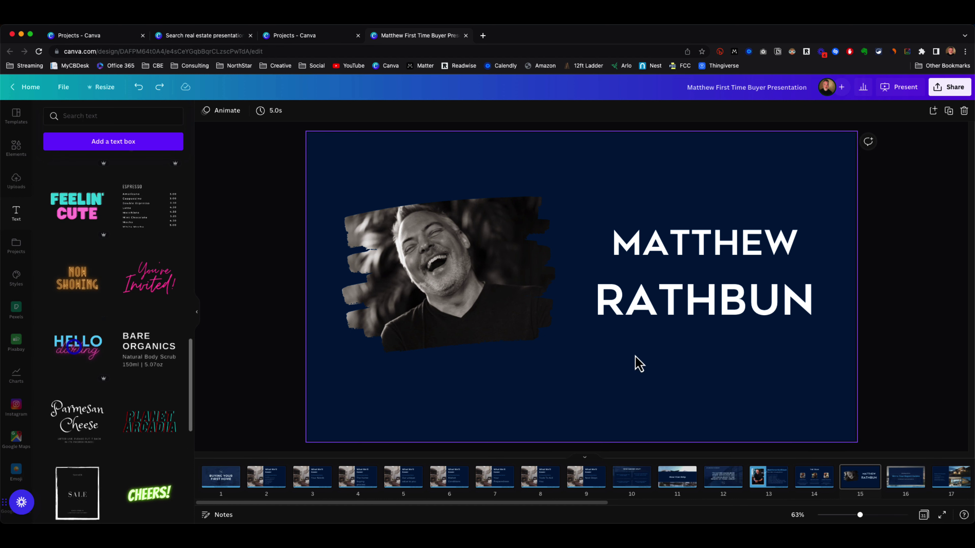
drag(638, 364, 506, 338)
click(541, 245)
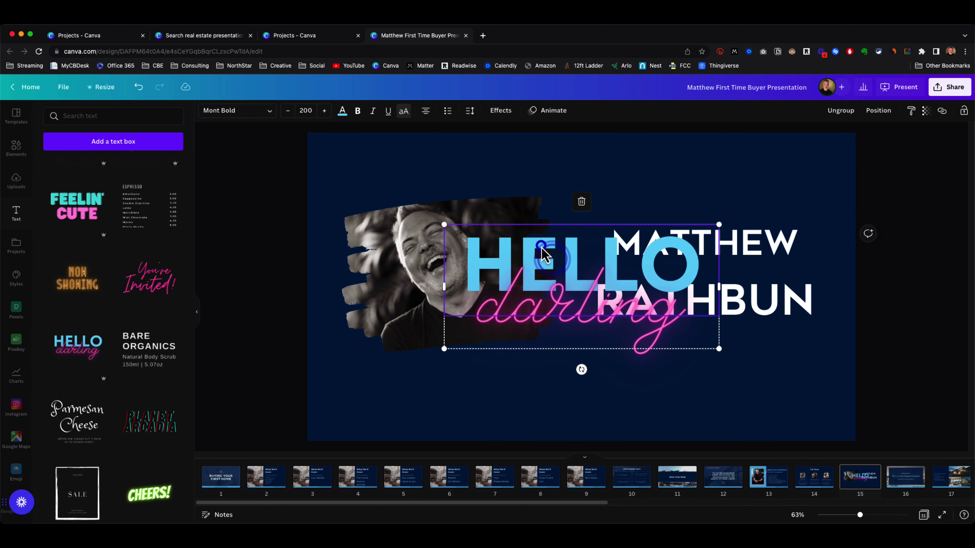
click(540, 243)
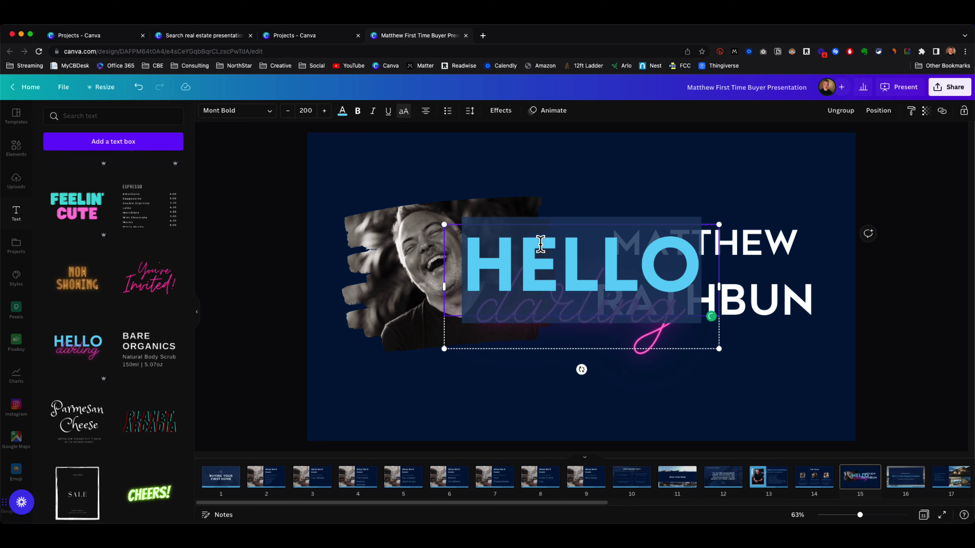
text(MATTHEW)
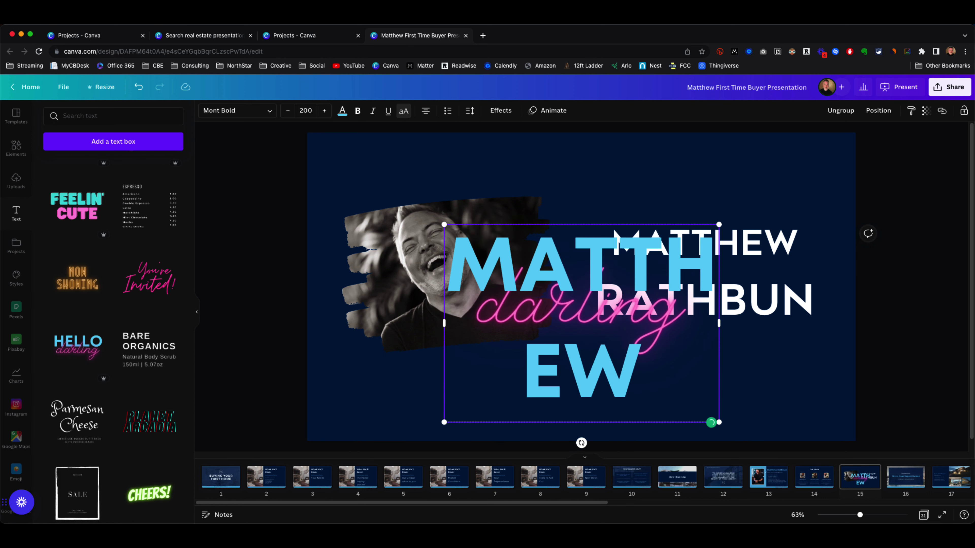
Widen the first-name text box so the name fits on one line and replace "darling" with the last name.
drag(719, 324, 866, 308)
click(633, 196)
click(632, 192)
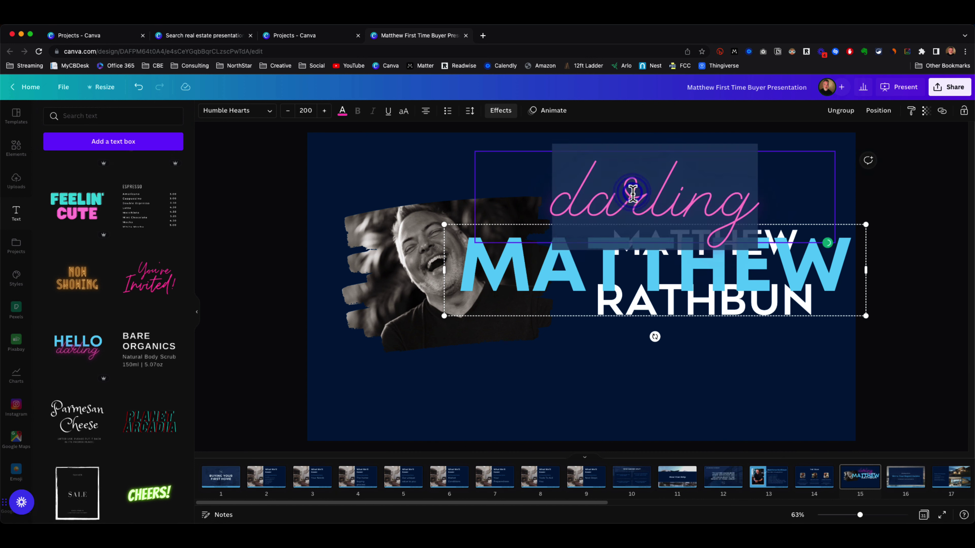
text(Rathbun)
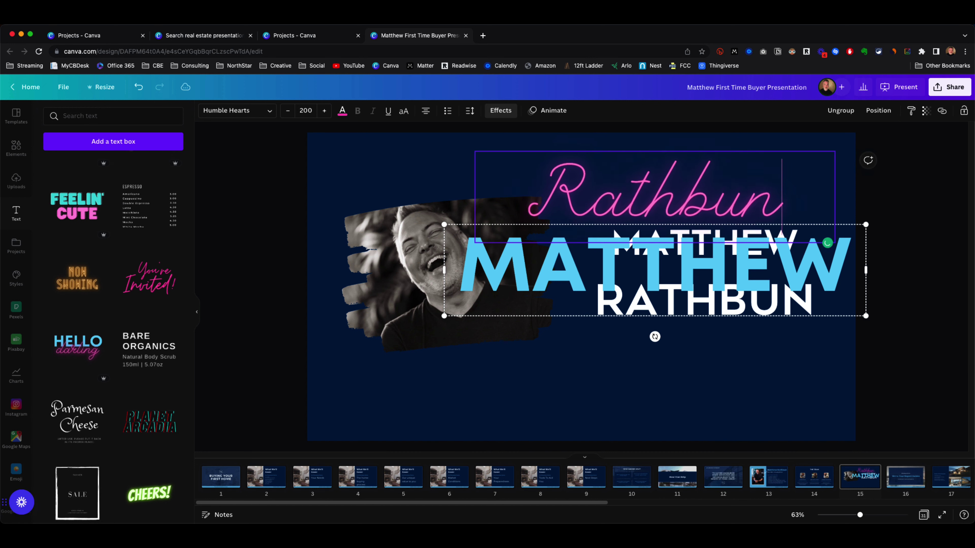
Delete both lines of the inserted neon font combination from page 15.
click(609, 266)
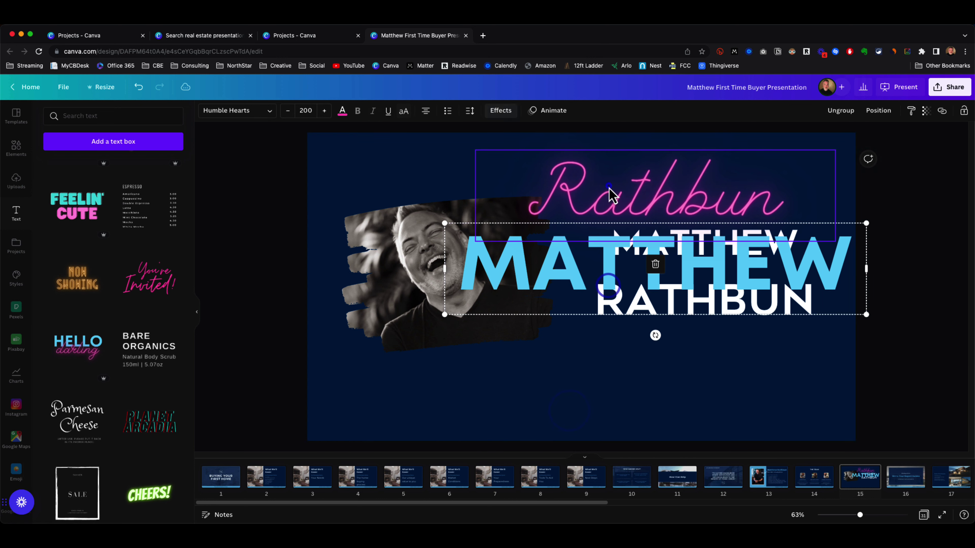
click(608, 269)
key(Delete)
click(543, 258)
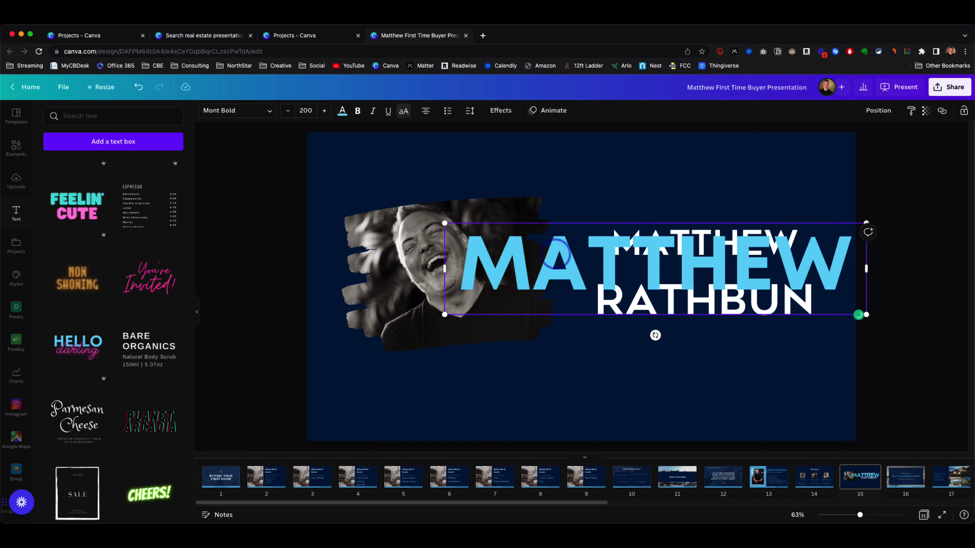
key(BackSpace)
click(811, 189)
click(814, 276)
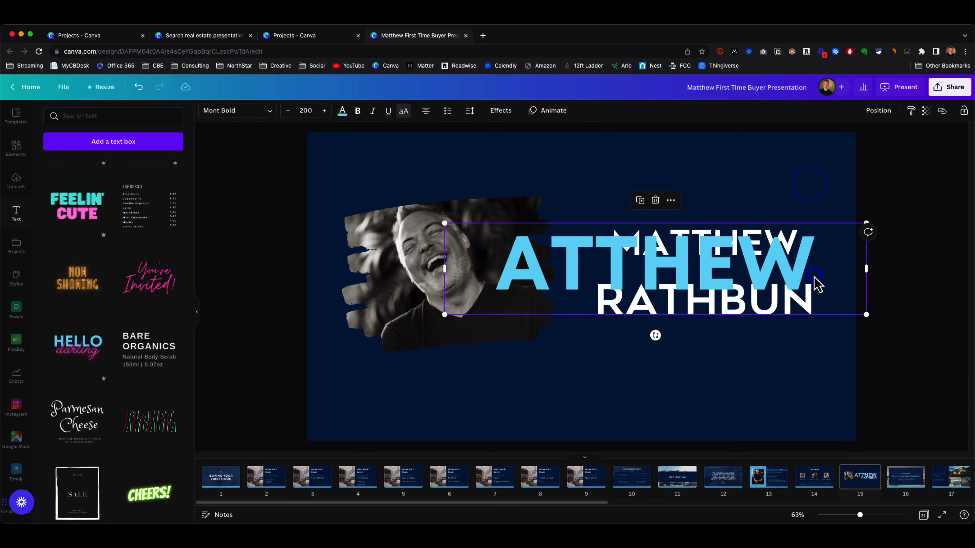
key(Delete)
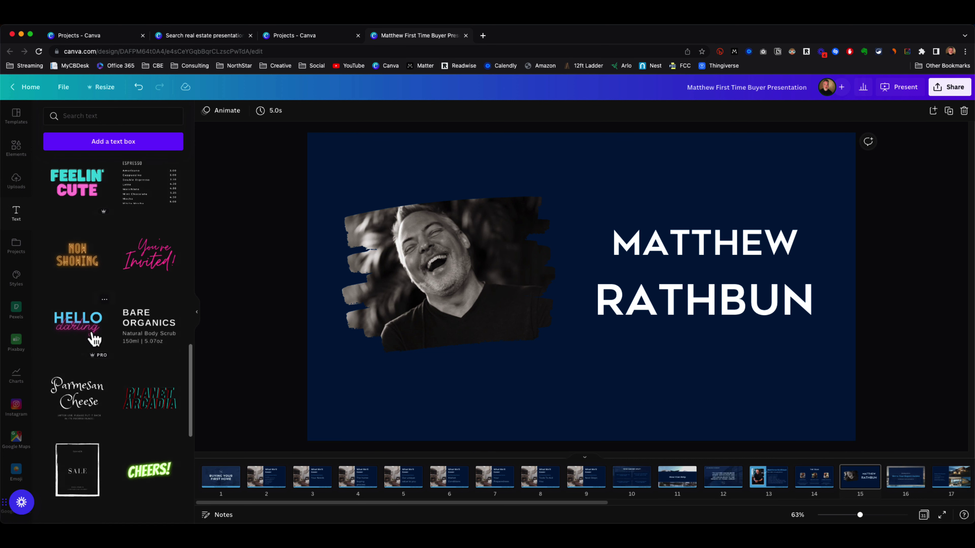
Add a subheading text box in the brand kit style directly below the name on page 15.
scroll(96, 331, up, 5)
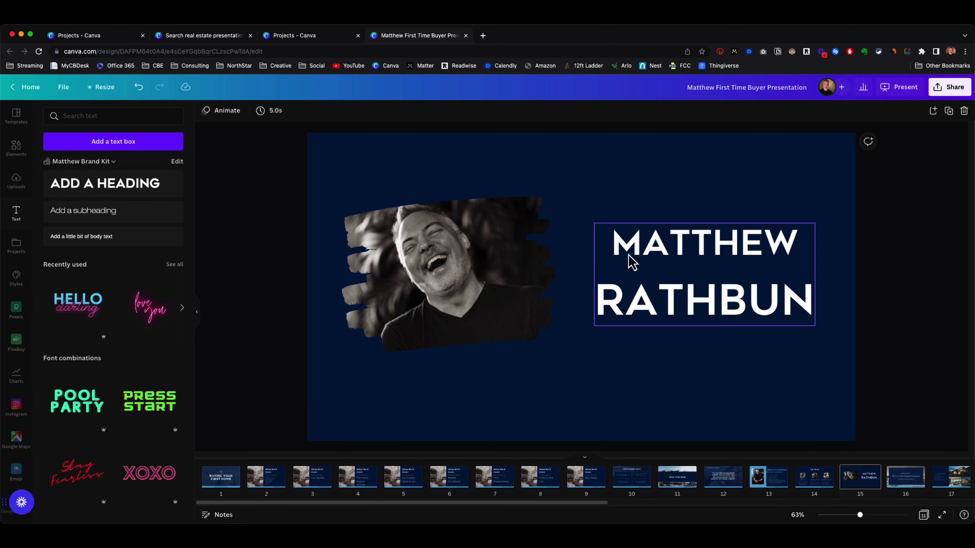
click(707, 261)
click(84, 215)
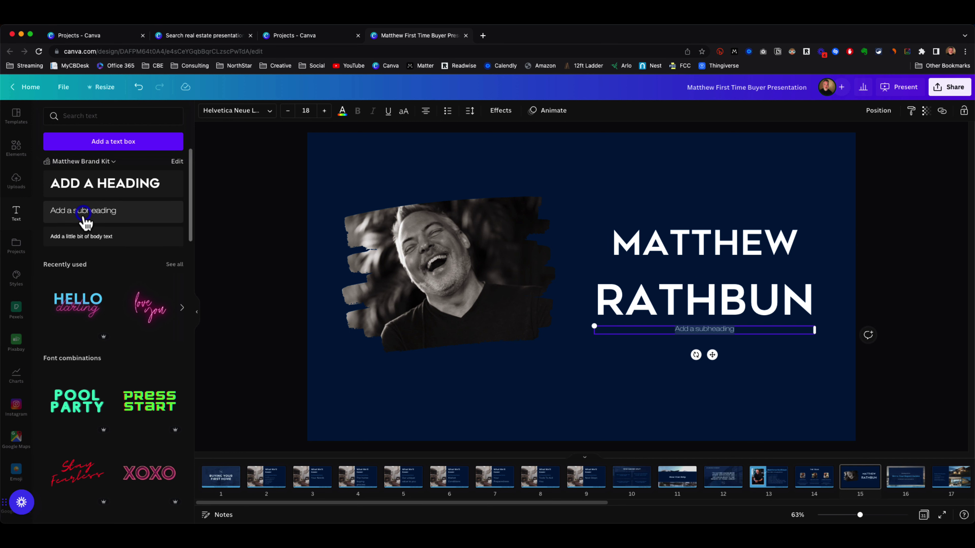
click(633, 394)
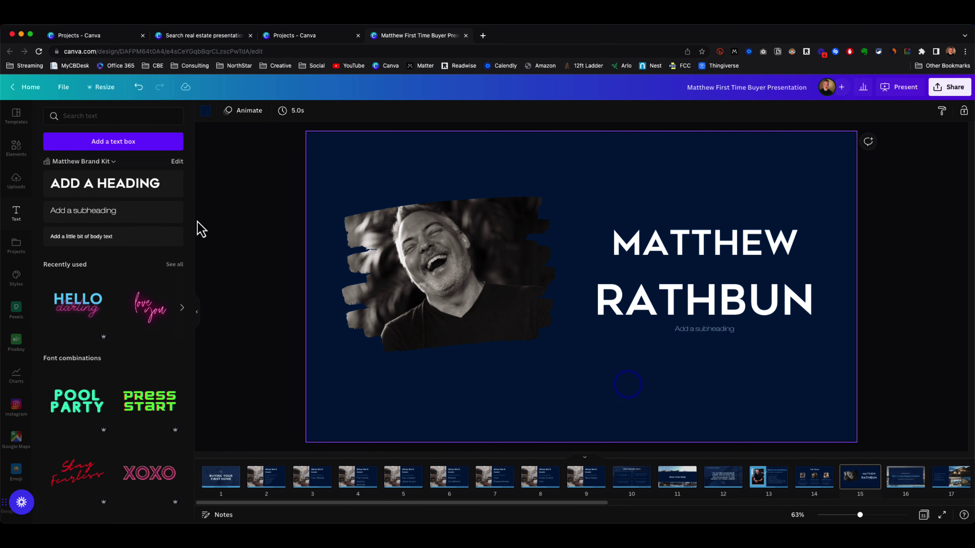
Switch the "Add a subheading" text below the name to uppercase.
click(720, 330)
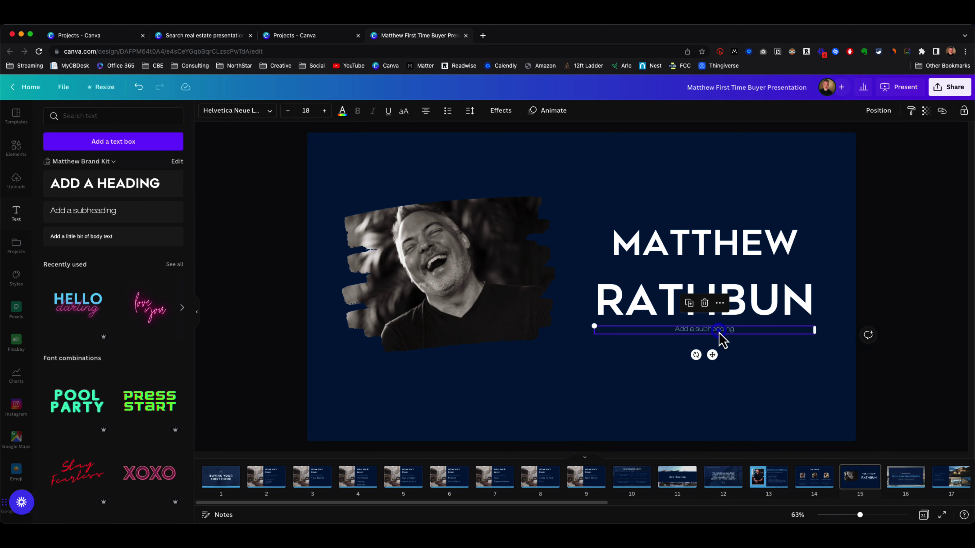
click(719, 330)
click(242, 113)
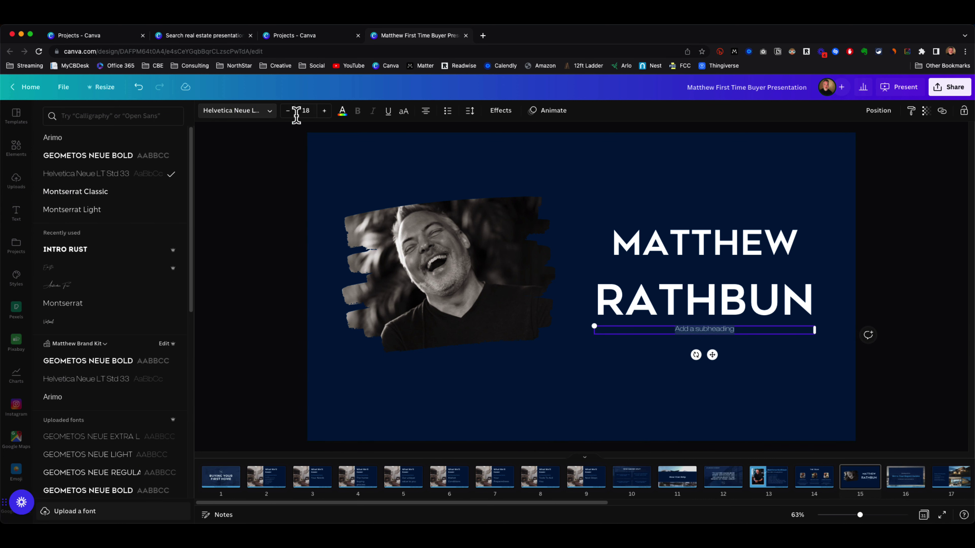
click(580, 123)
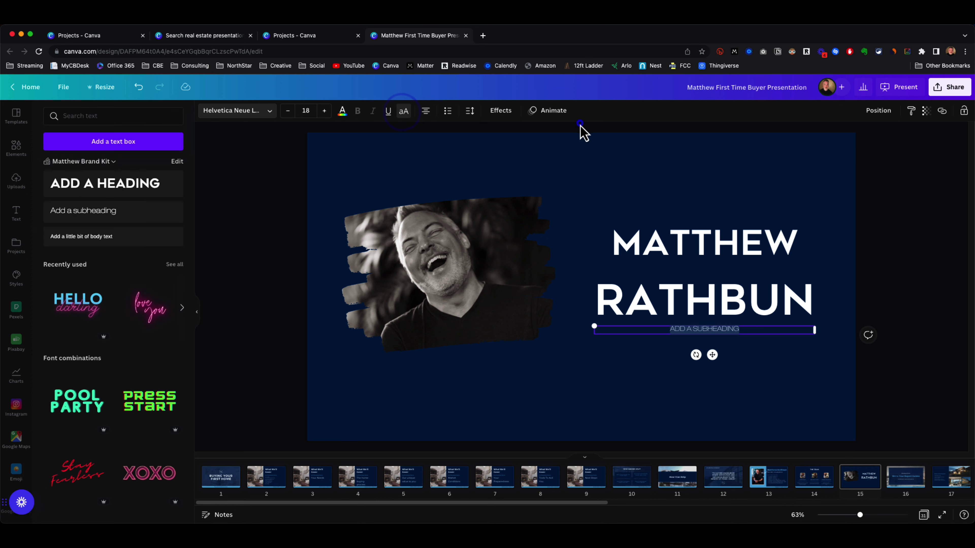
click(617, 180)
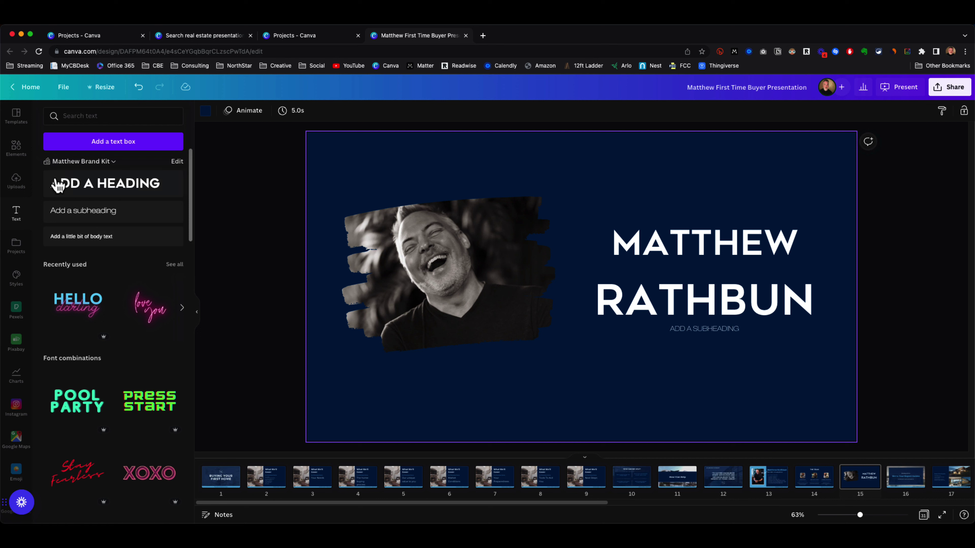
Leave the frames collection, search all elements for "arrow" and show the full set of matching graphics.
click(17, 149)
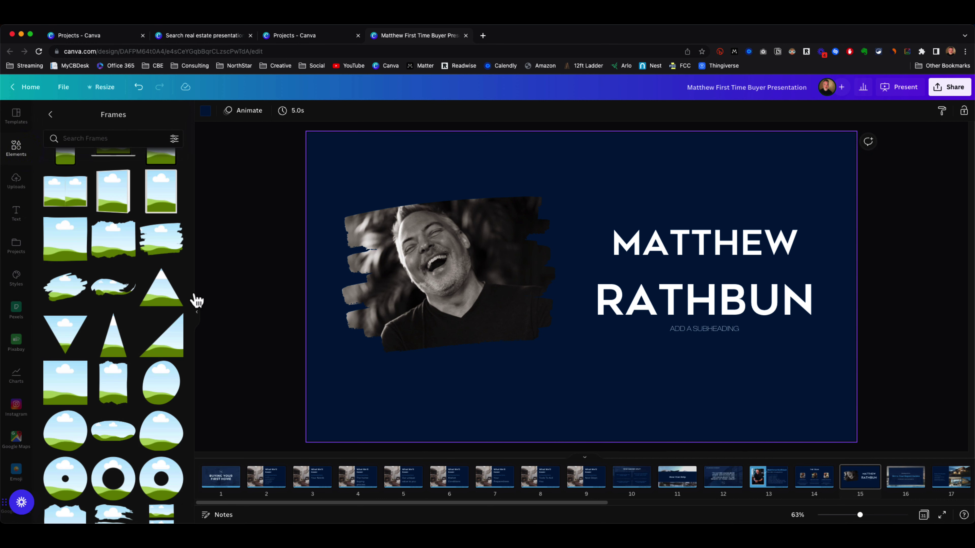
scroll(117, 274, up, 15)
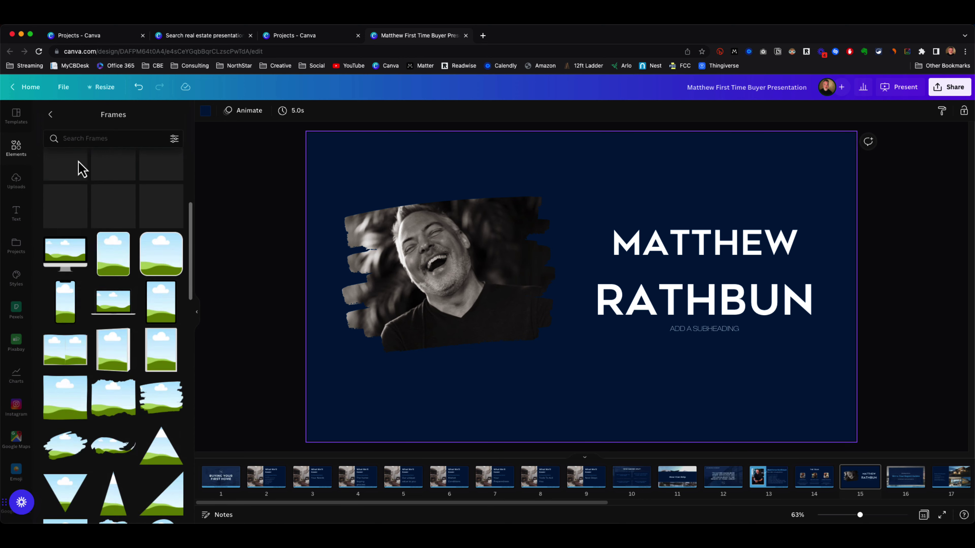
click(50, 114)
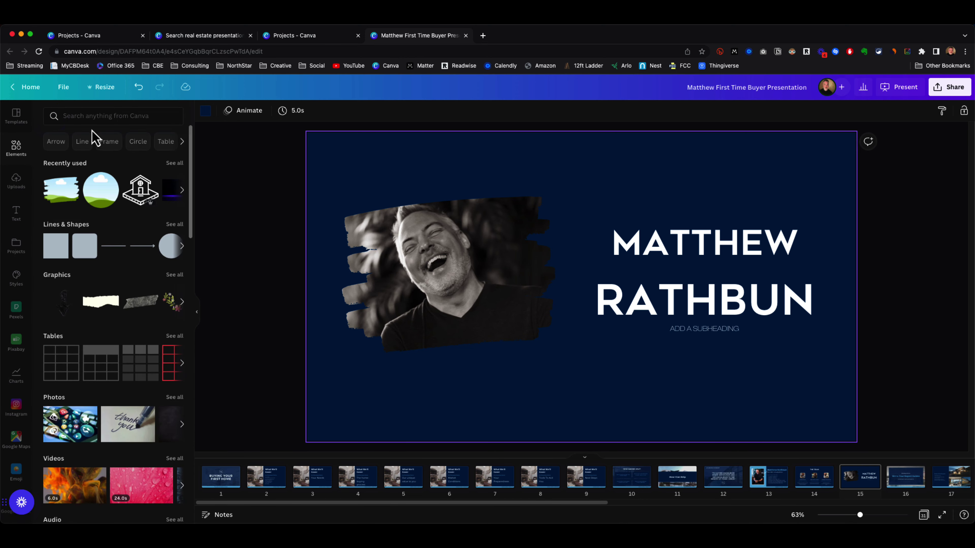
click(91, 117)
text(arrow)
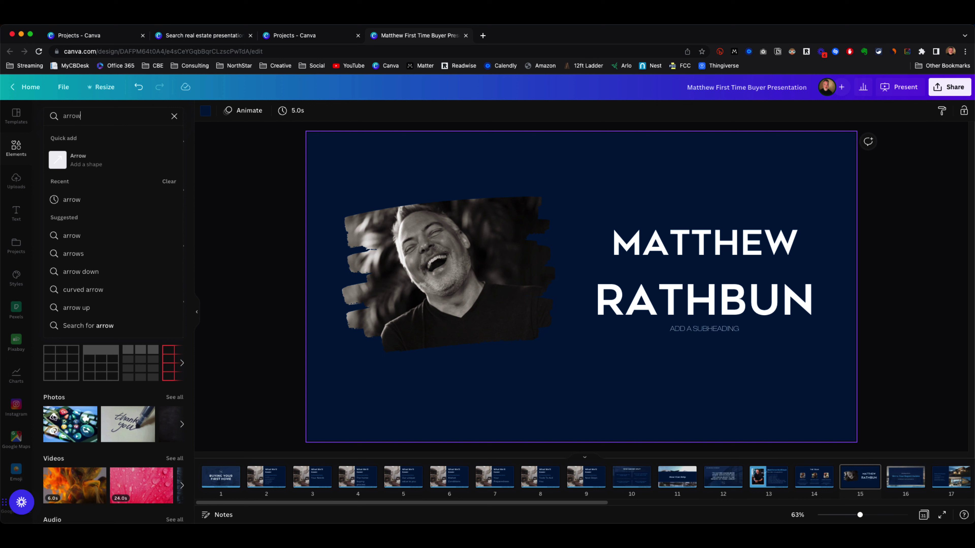
key(Return)
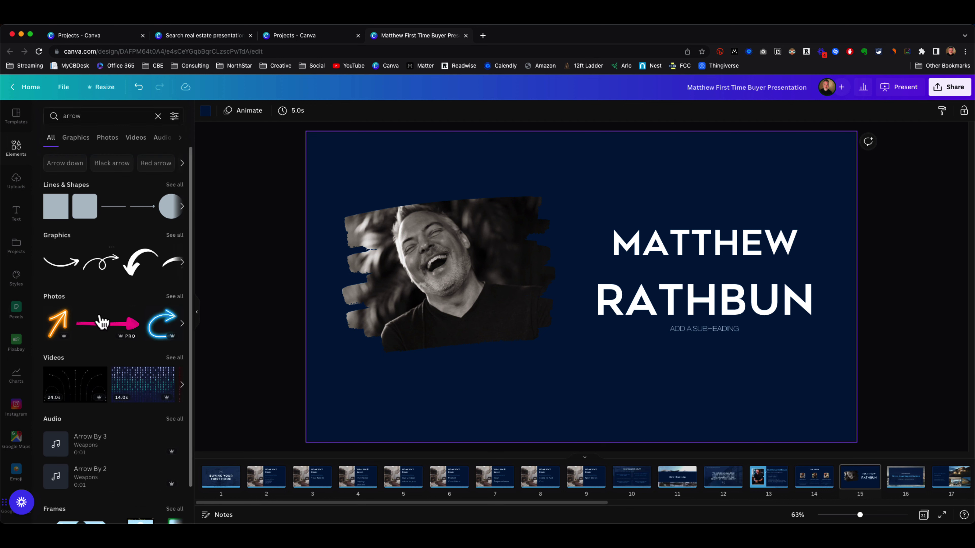
scroll(107, 322, down, 1)
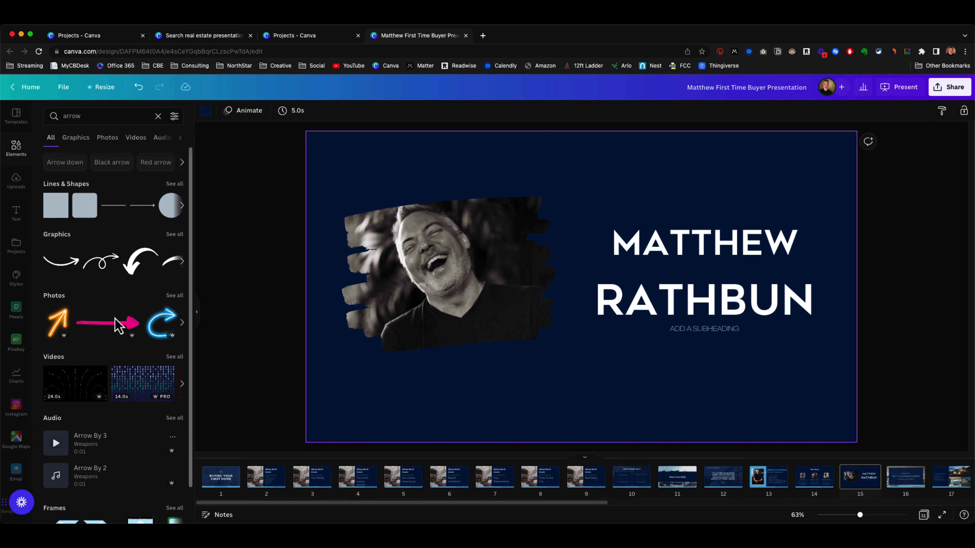
click(173, 235)
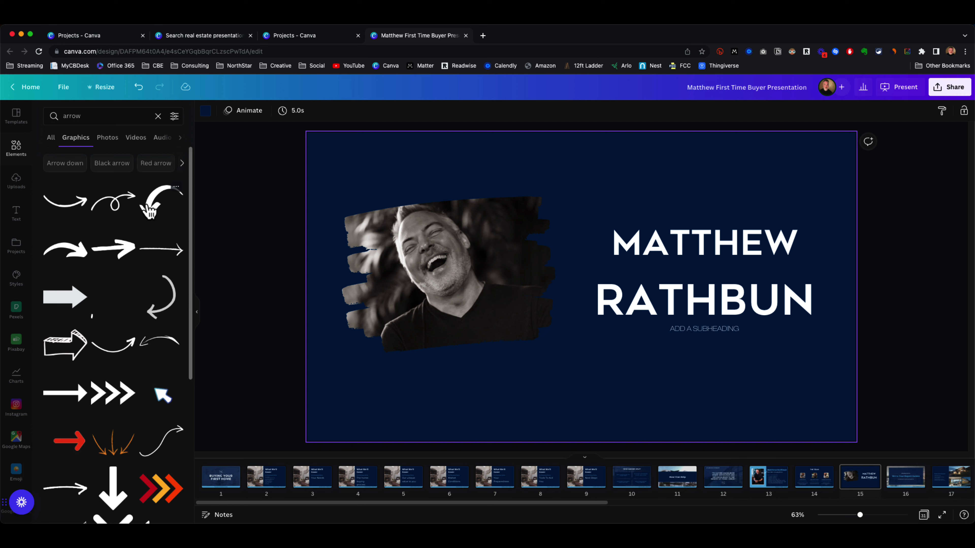
Insert the white curved arrow graphic, enlarge it below the portrait's lower edge and rotate it slightly counterclockwise.
click(66, 201)
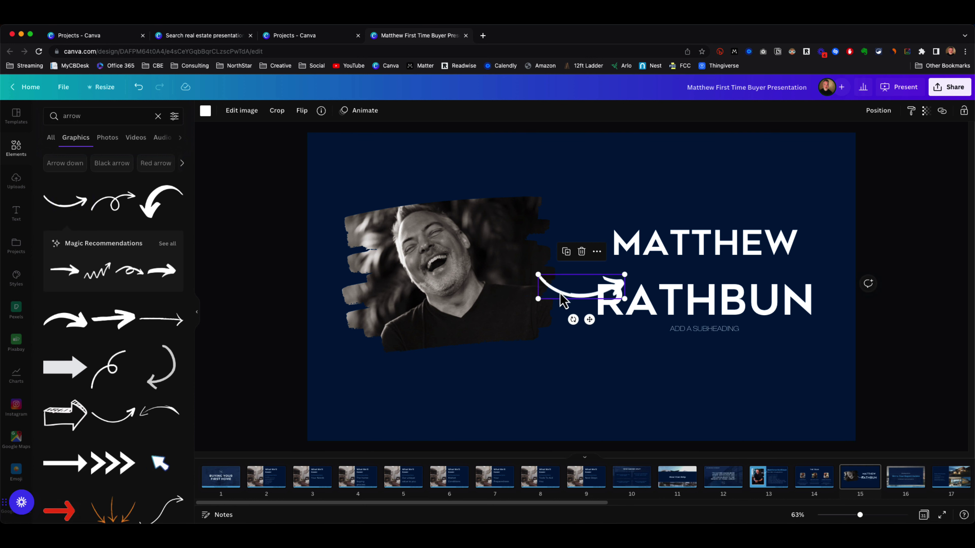
drag(561, 296, 566, 343)
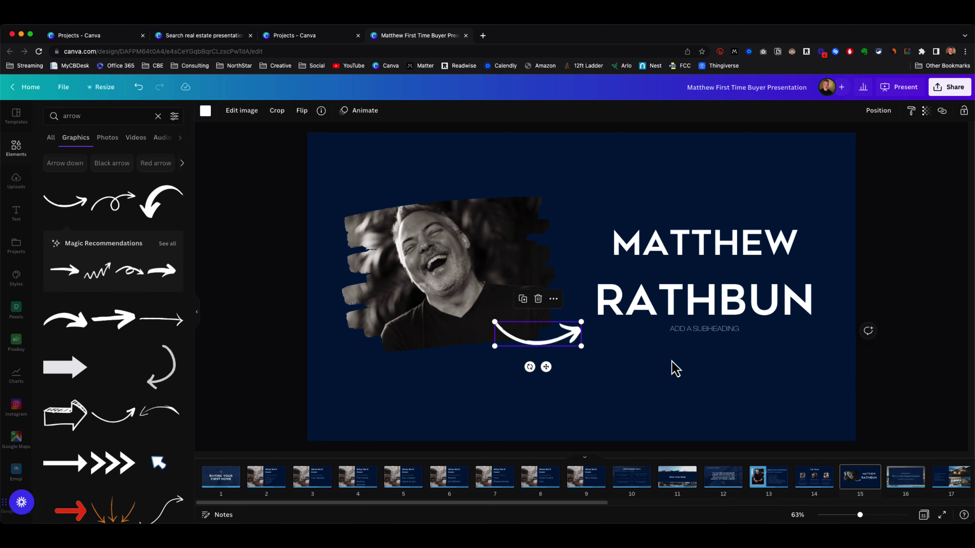
drag(581, 348, 542, 355)
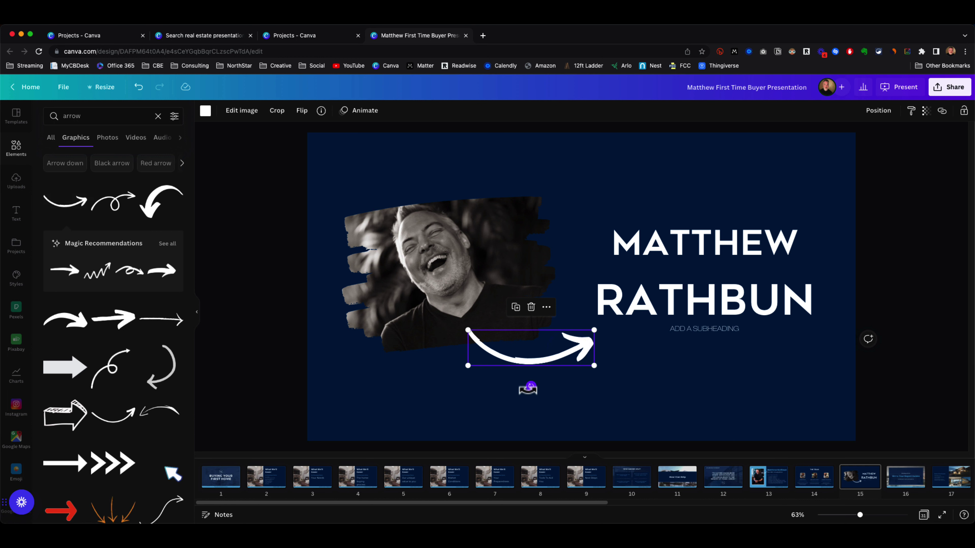
mouse_move(531, 386)
mouse_down()
mouse_move(543, 392)
mouse_move(514, 388)
mouse_move(534, 387)
mouse_up()
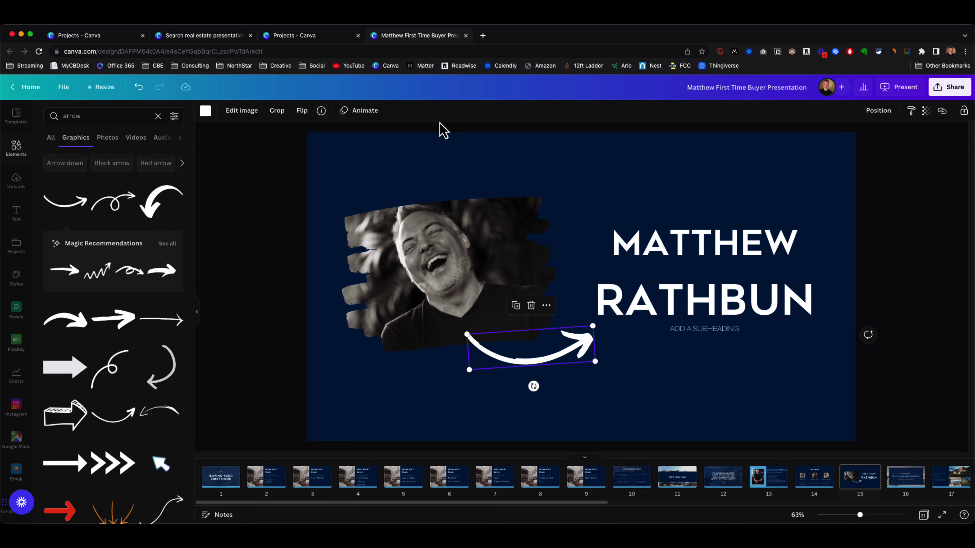
Flip the curved arrow horizontally and reposition the arrow and portrait so it points from the name to the photo.
click(303, 112)
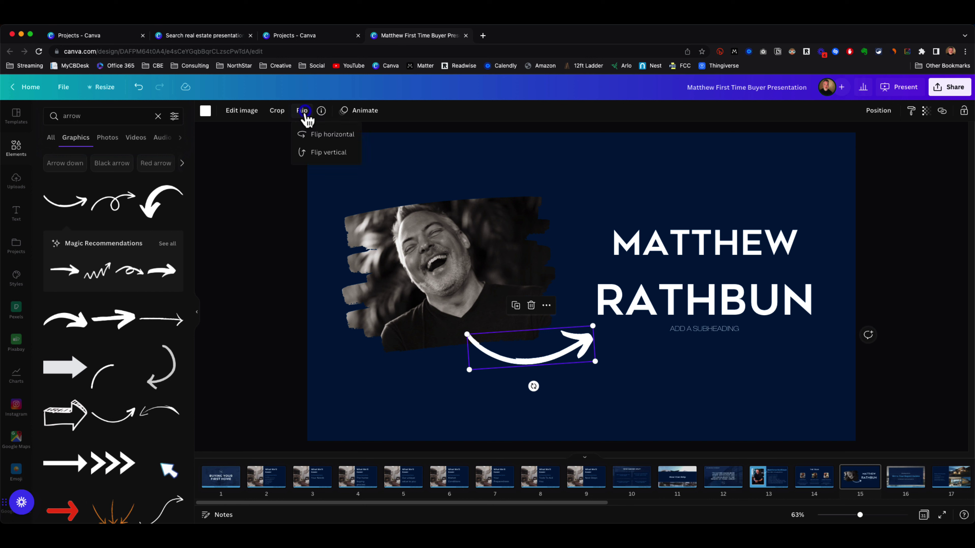
click(325, 139)
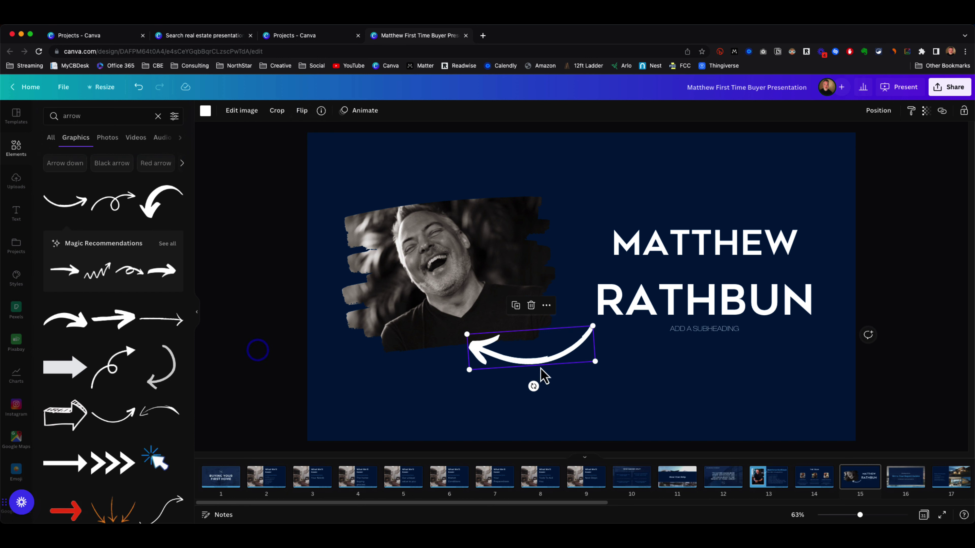
drag(542, 367, 583, 355)
click(453, 294)
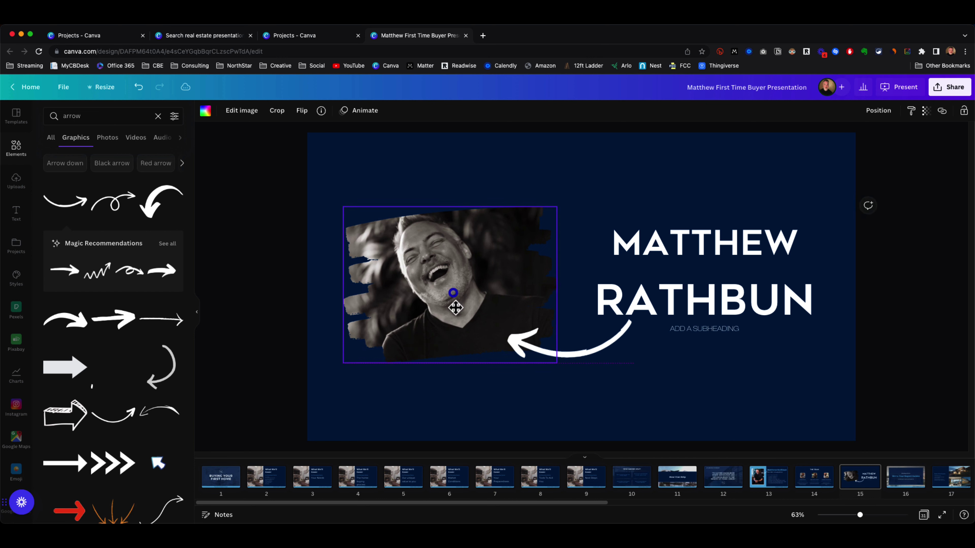
click(282, 222)
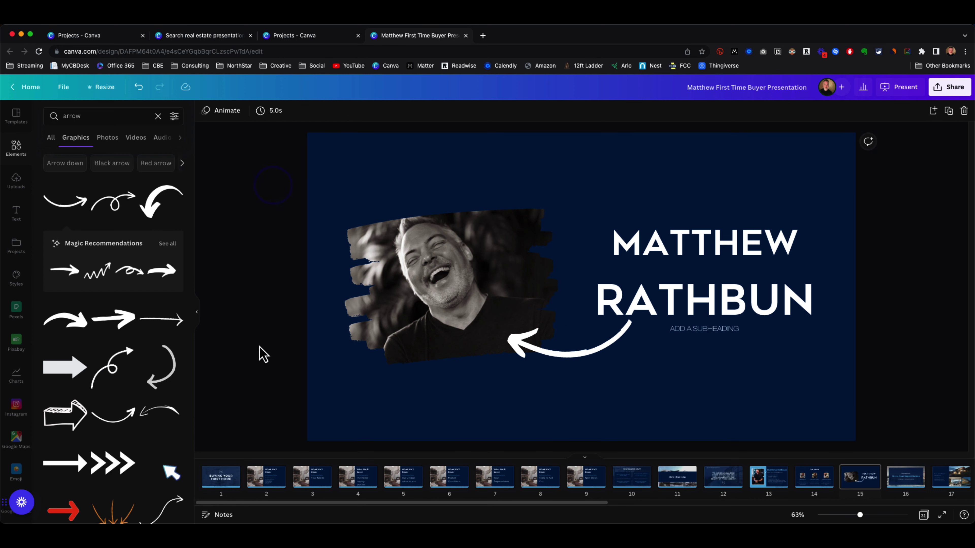
Try the looped arrow graphic above the portrait, shrunk and rotated to point at the name, and delete it from the slide.
click(114, 380)
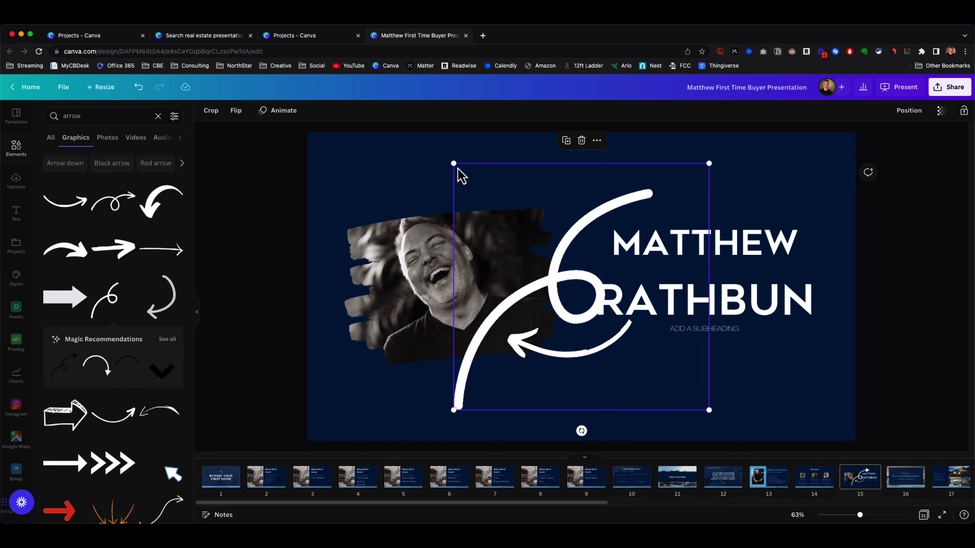
drag(455, 166, 574, 279)
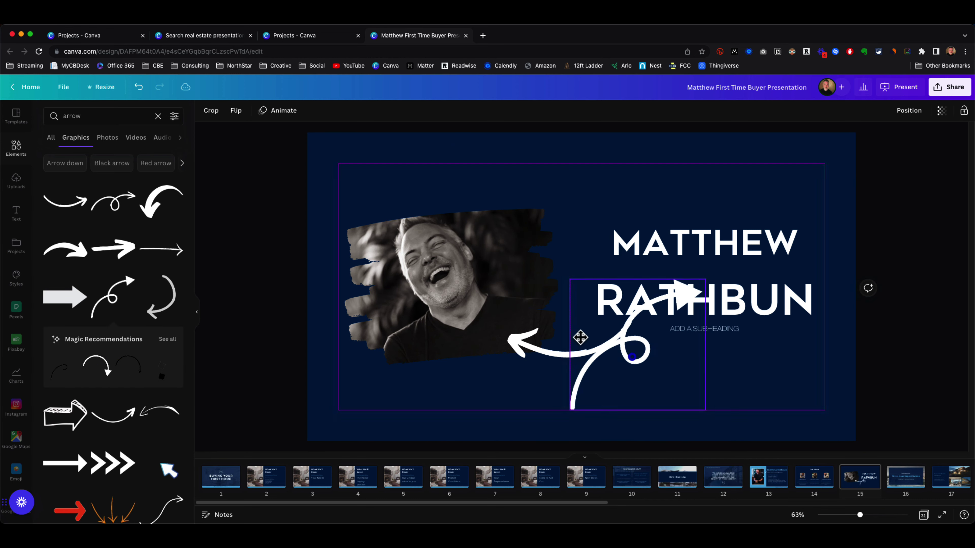
drag(577, 337, 403, 239)
drag(467, 332, 399, 298)
drag(457, 244, 511, 148)
click(323, 175)
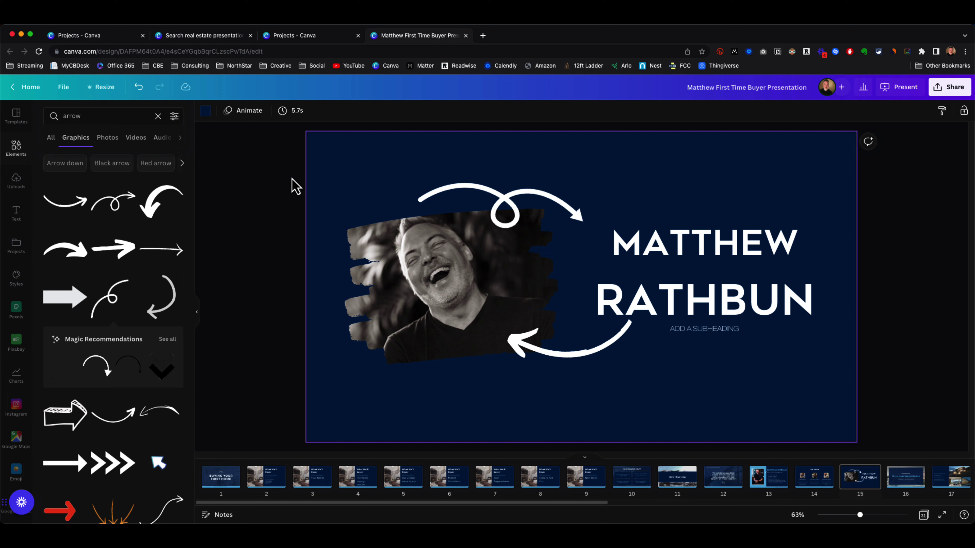
click(493, 199)
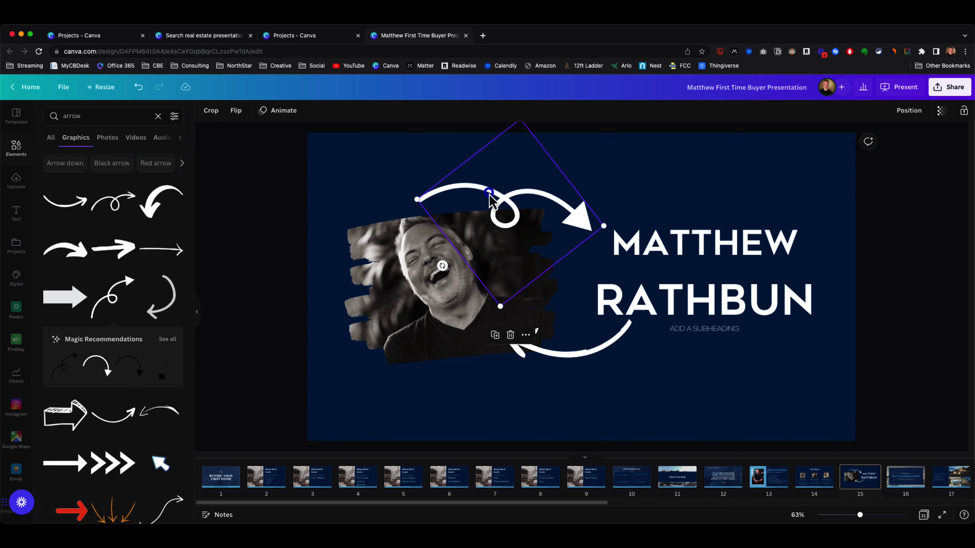
key(Delete)
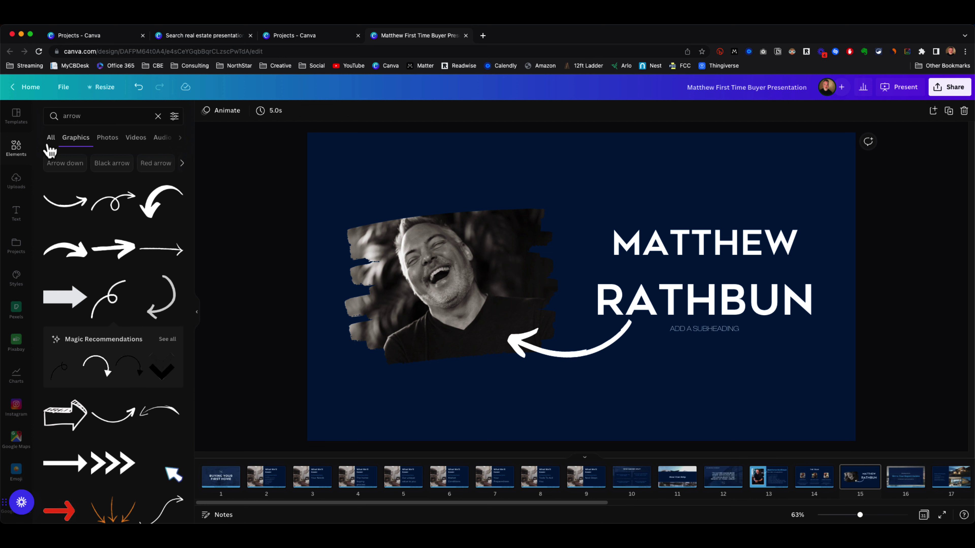
Leave the arrow search results and move the portrait, curved arrow and name text block up to free the slide's lower part.
click(17, 153)
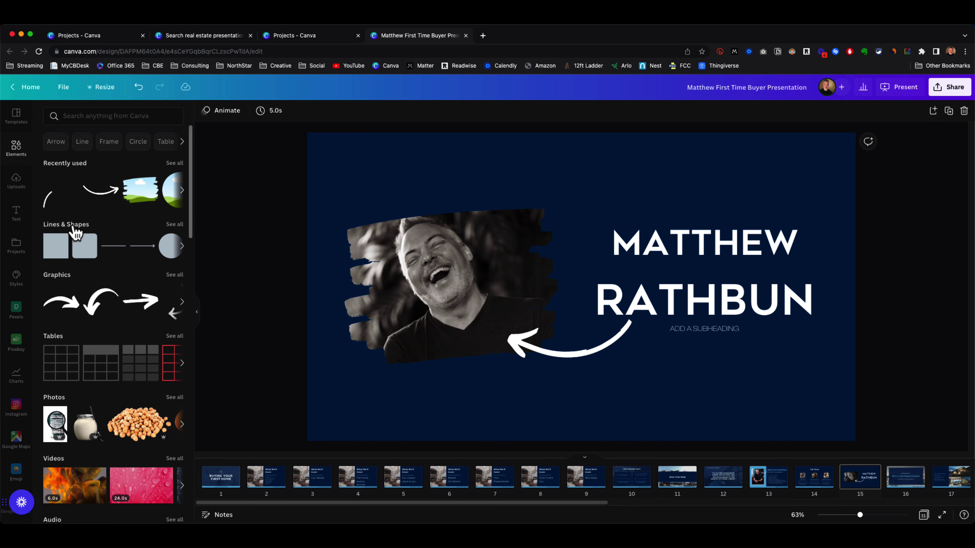
drag(403, 227, 386, 194)
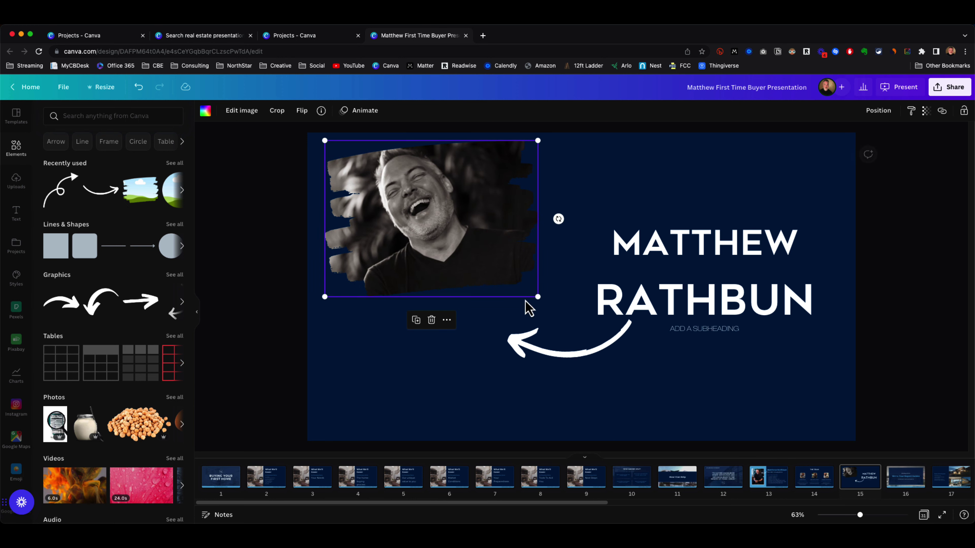
drag(569, 355, 545, 285)
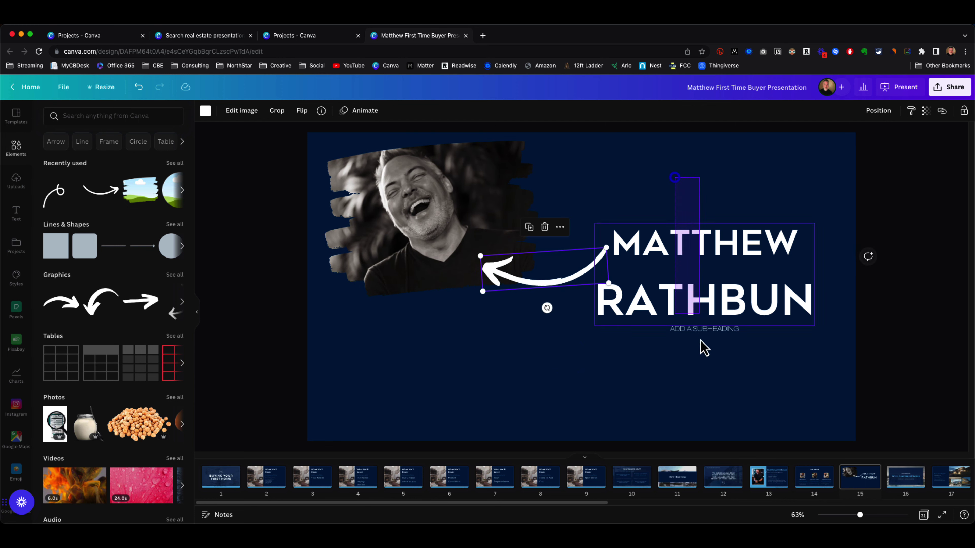
drag(693, 294, 676, 223)
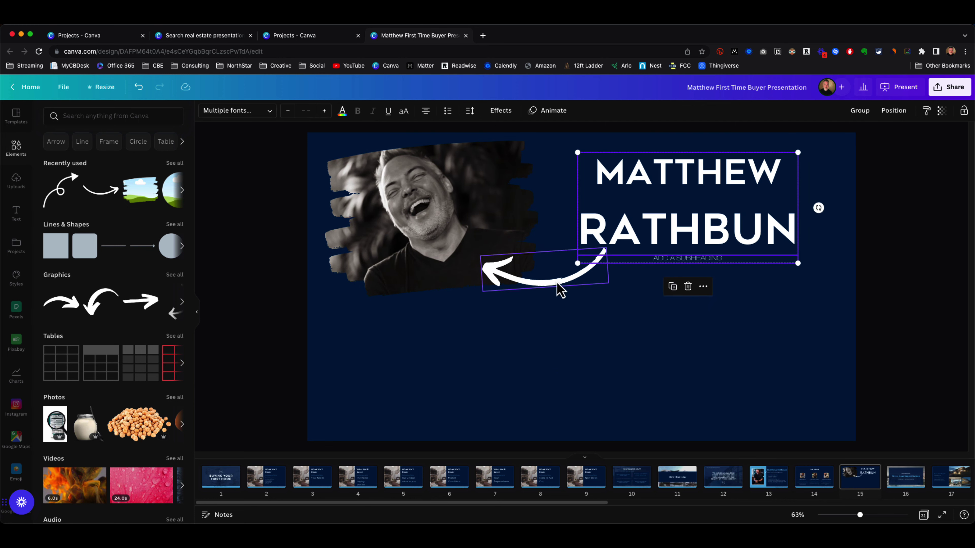
drag(559, 287, 555, 277)
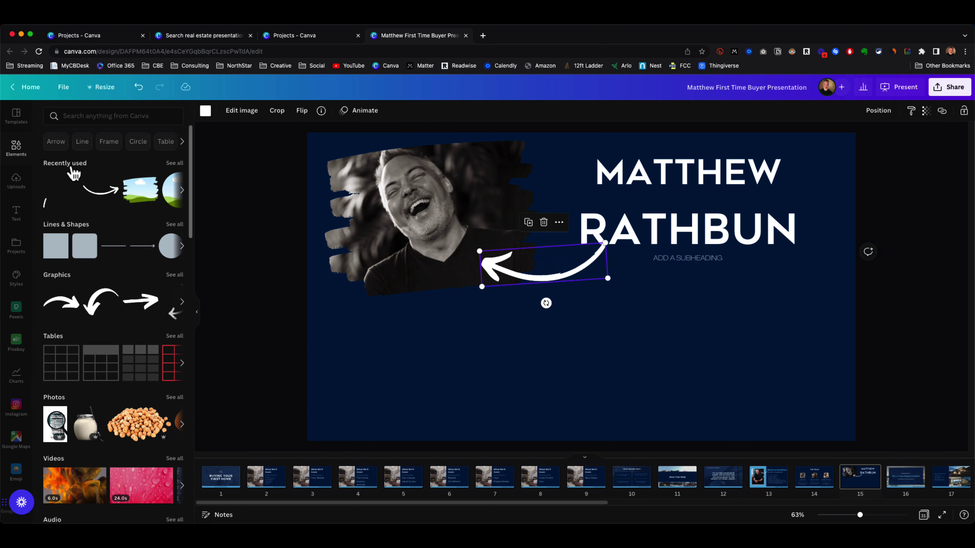
Insert the three-cell grid with two stacked cells beside a tall one, shrink it and place it below the subheading.
scroll(94, 343, down, 10)
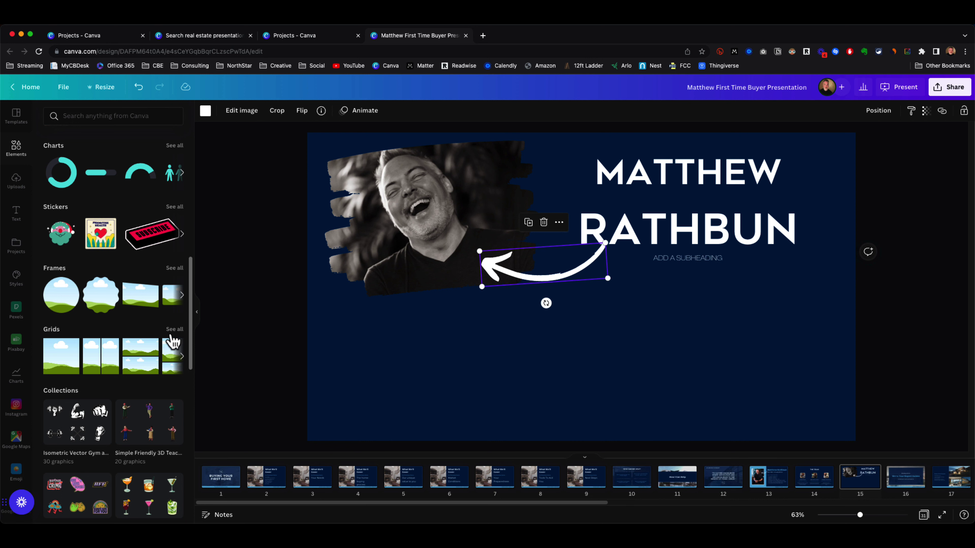
click(174, 330)
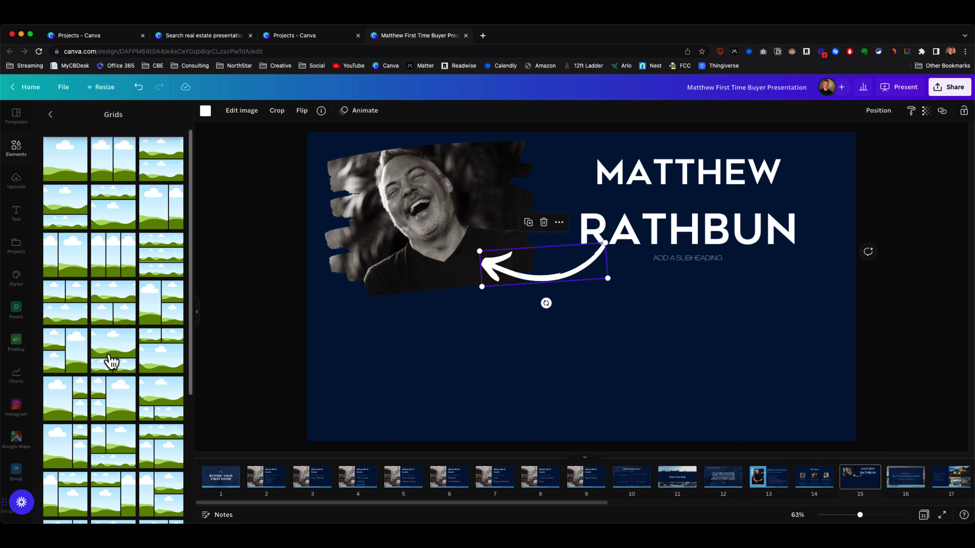
scroll(113, 361, down, 2)
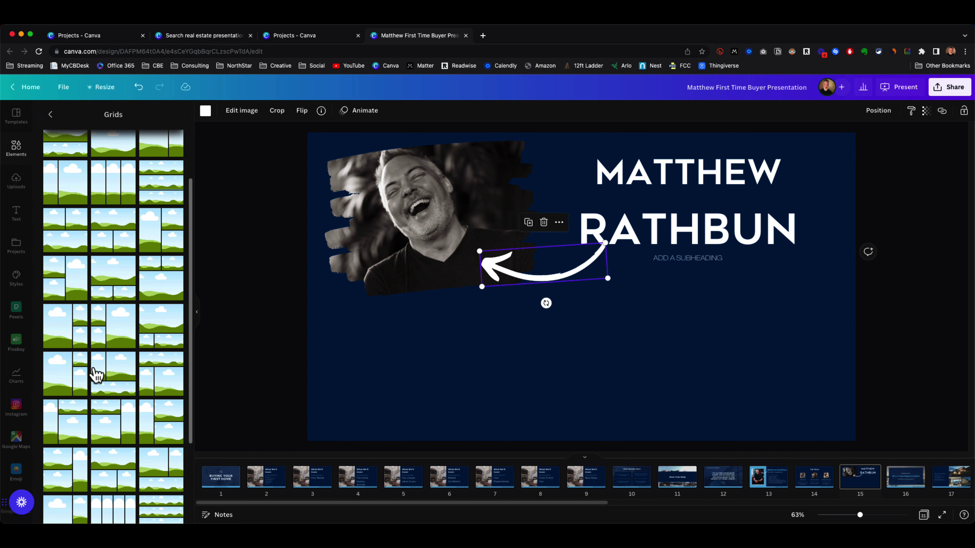
scroll(132, 461, up, 1)
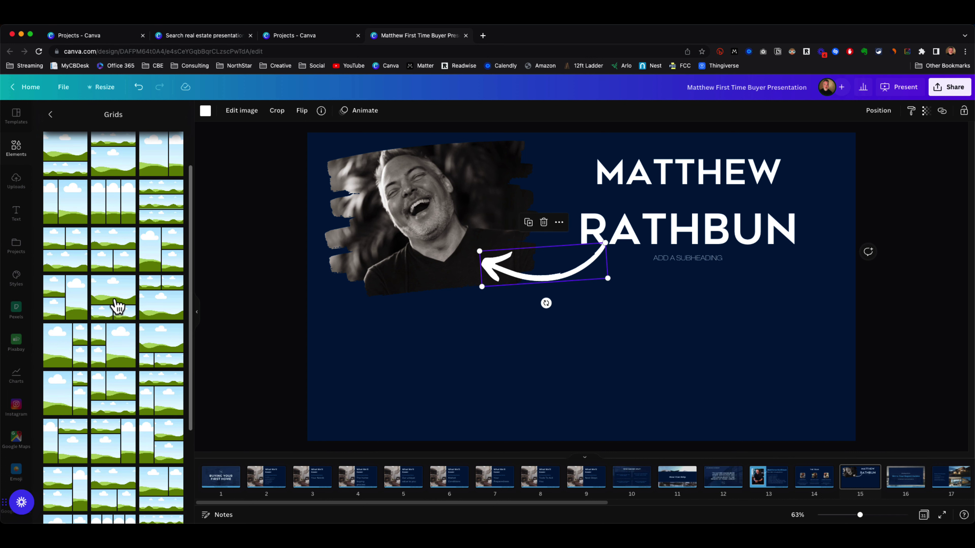
click(58, 306)
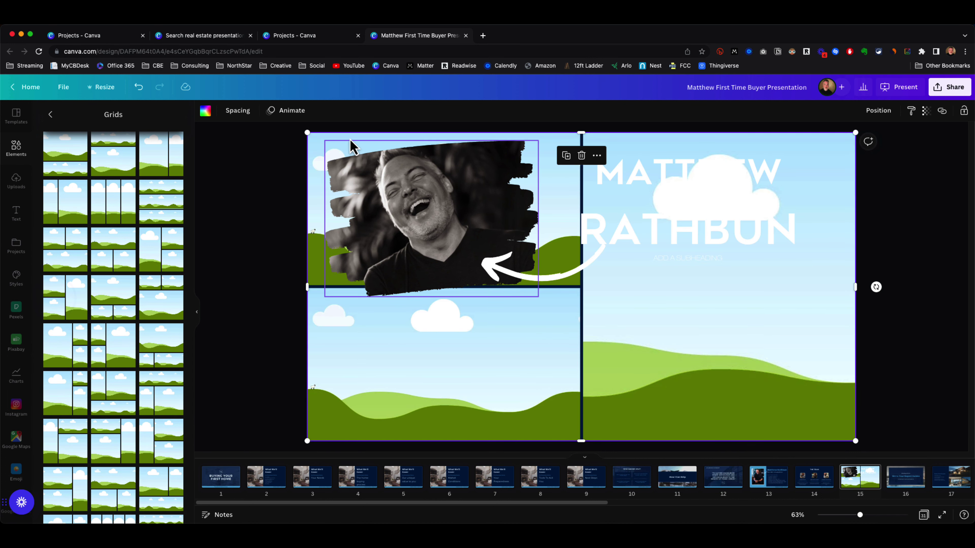
drag(309, 132, 660, 294)
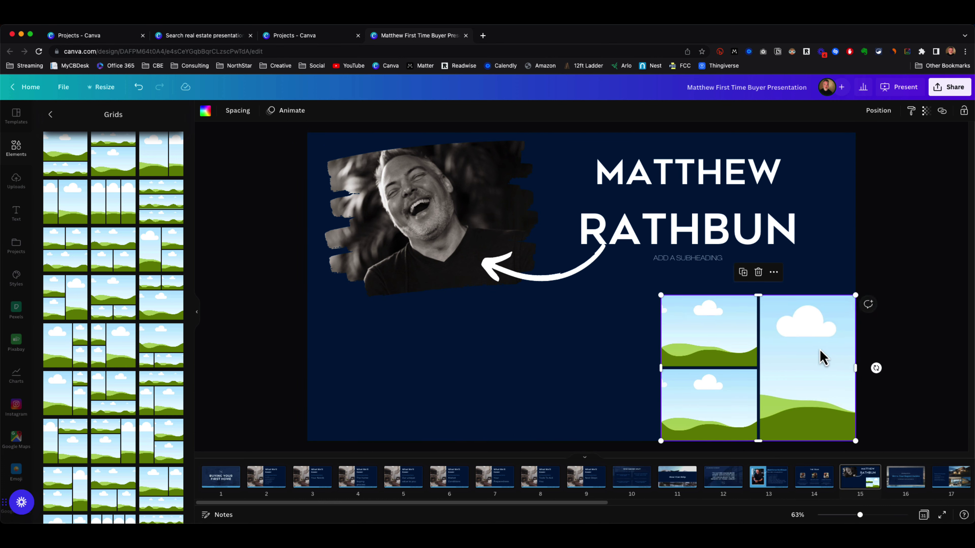
drag(816, 346, 753, 335)
click(507, 384)
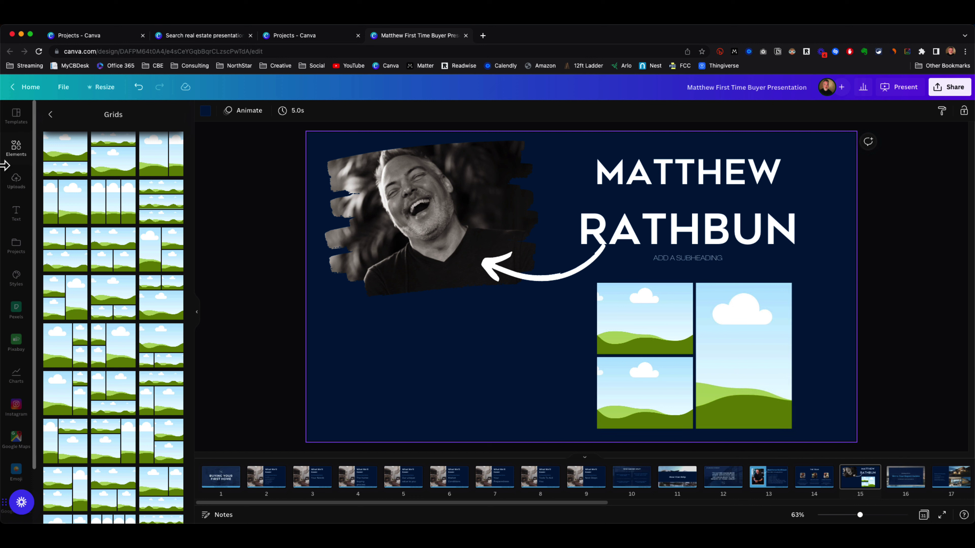
Fill the grid with uploaded photos: the rectangular bathroom sink above the bar room in the stacked cells, and the house exterior in the tall cell.
click(16, 180)
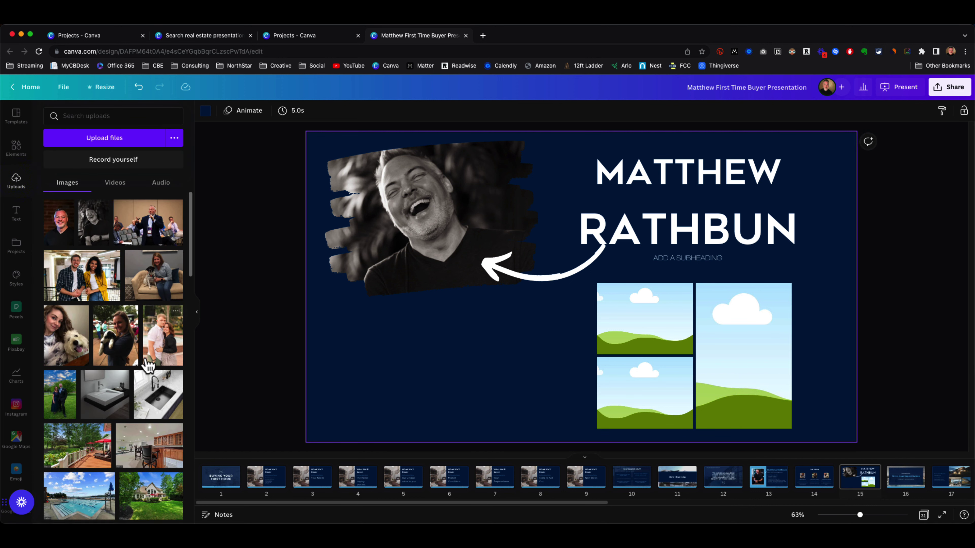
scroll(128, 361, down, 5)
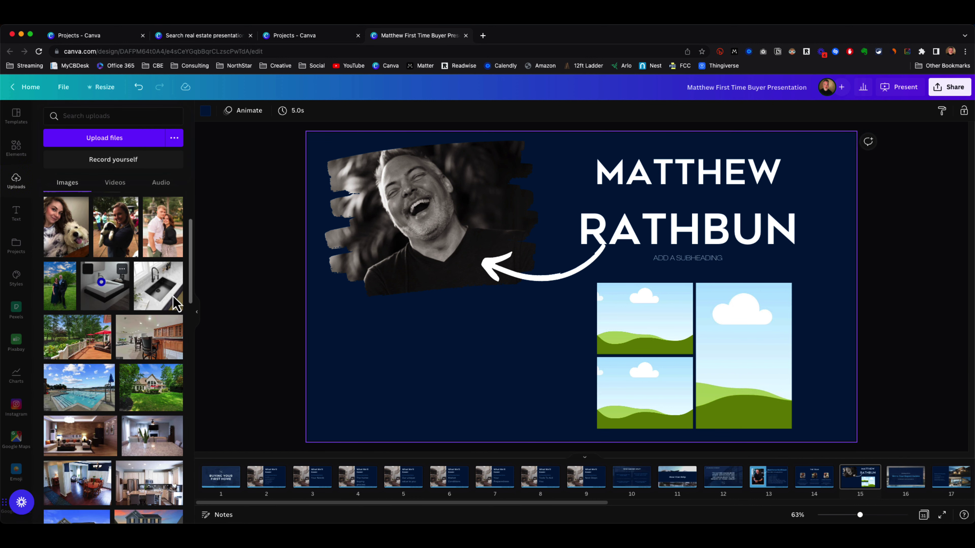
drag(106, 292, 664, 338)
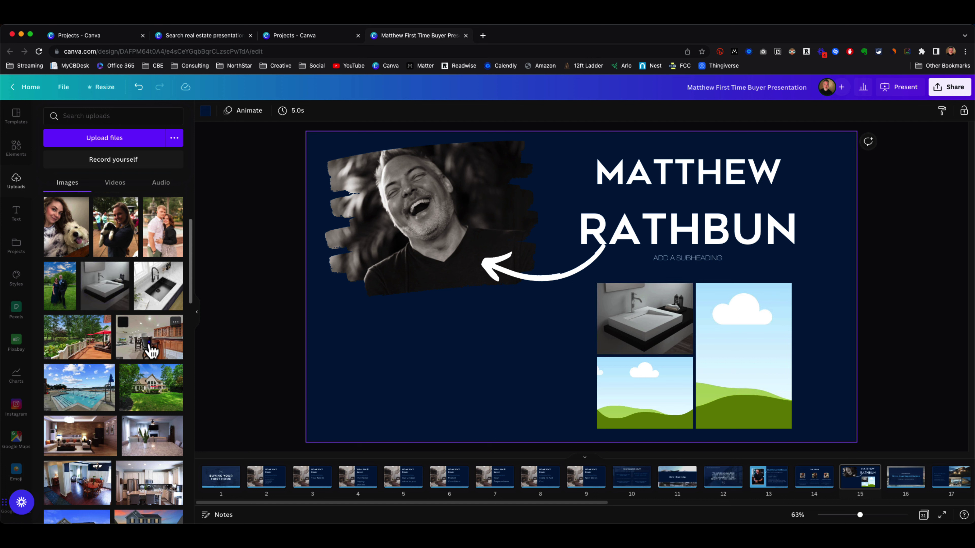
drag(151, 338, 619, 396)
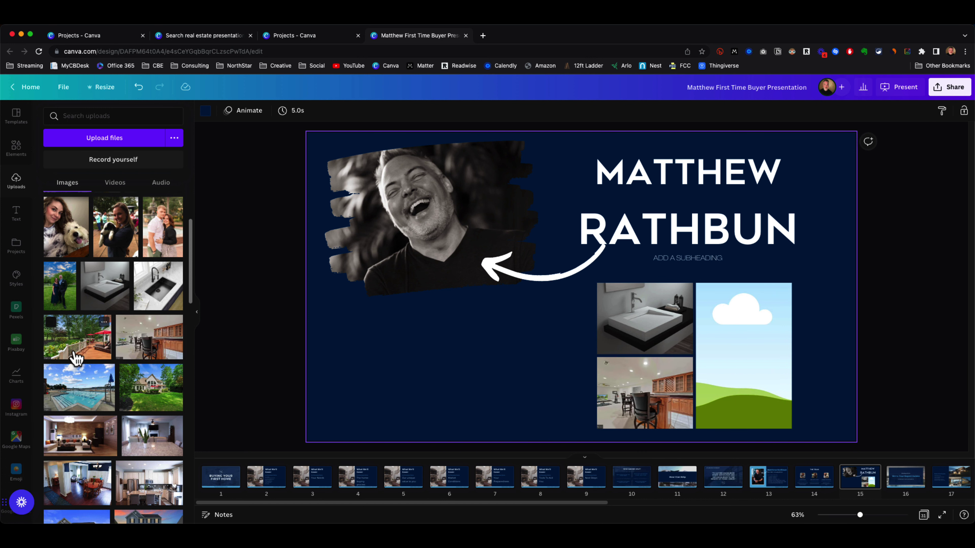
scroll(83, 330, down, 3)
drag(127, 324, 733, 340)
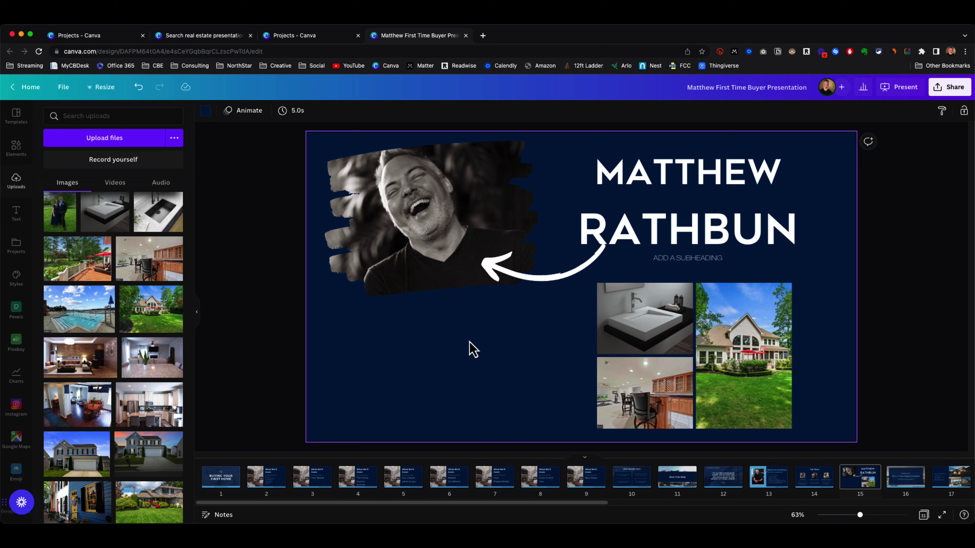
Leave the grids collection and delete all elements from slide 15.
click(17, 151)
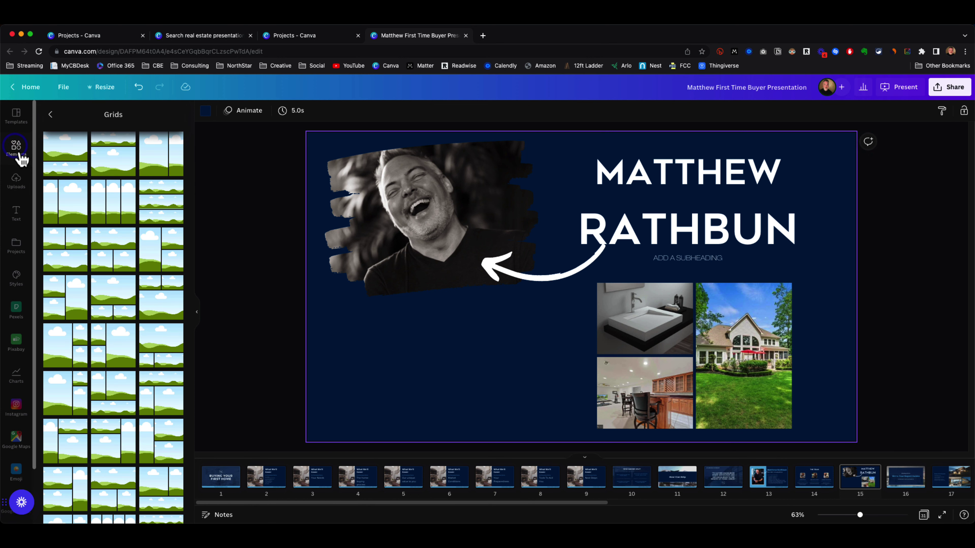
click(49, 114)
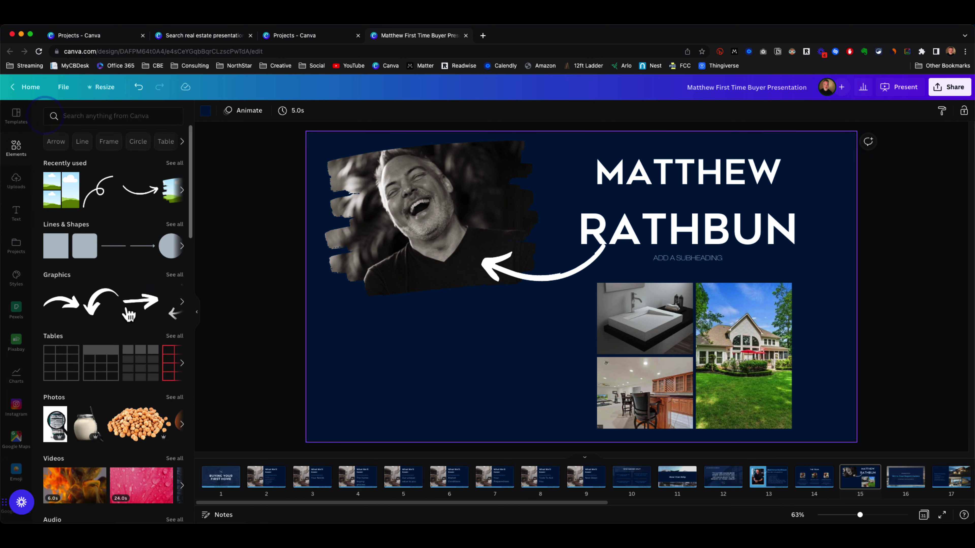
scroll(120, 365, down, 10)
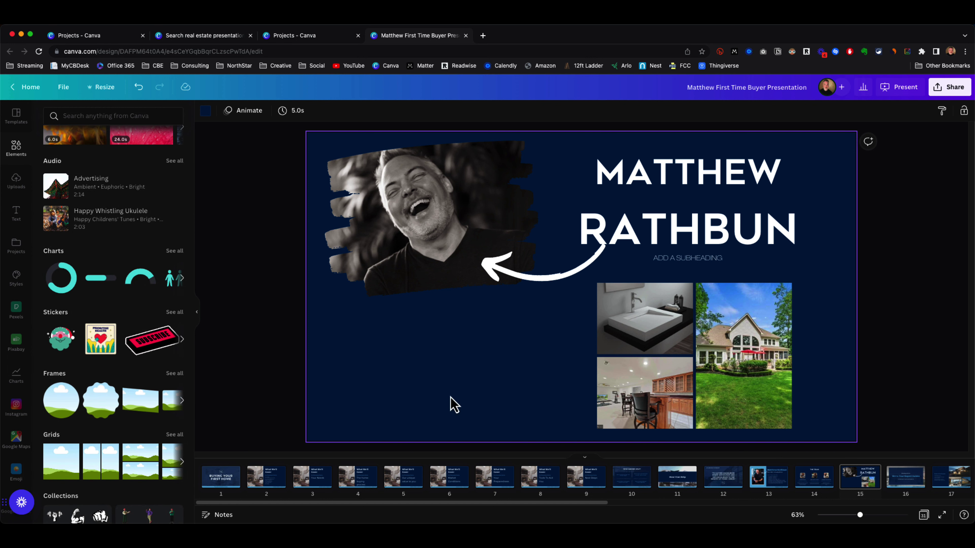
drag(284, 169, 906, 442)
key(Delete)
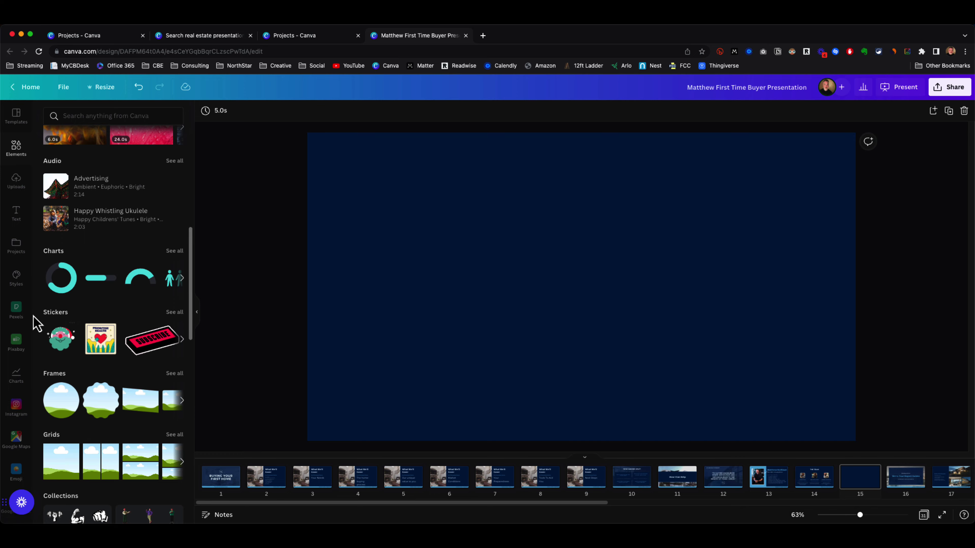
Look through the graphic collections and the element categories such as tables, photos, videos, charts, stickers and frames.
scroll(110, 345, down, 10)
scroll(112, 354, down, 10)
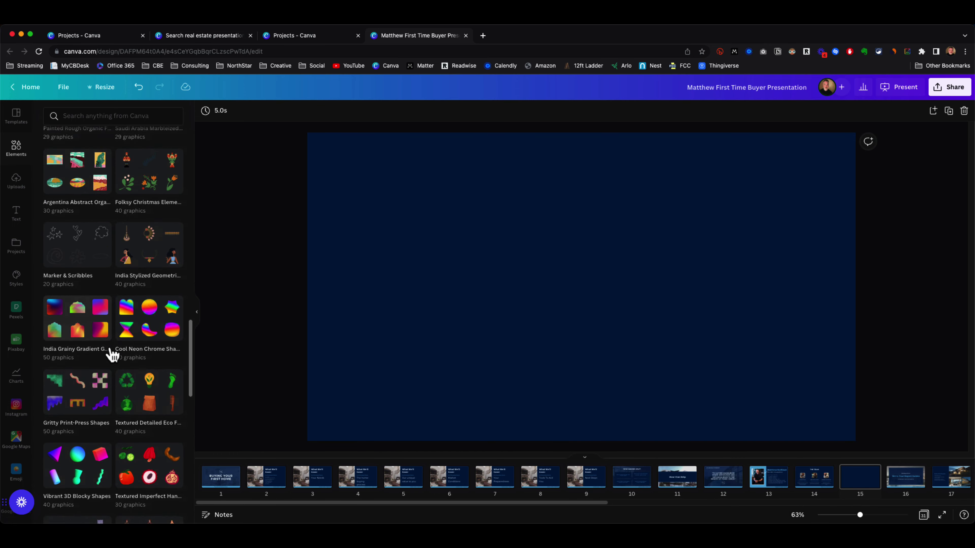
scroll(110, 347, down, 2)
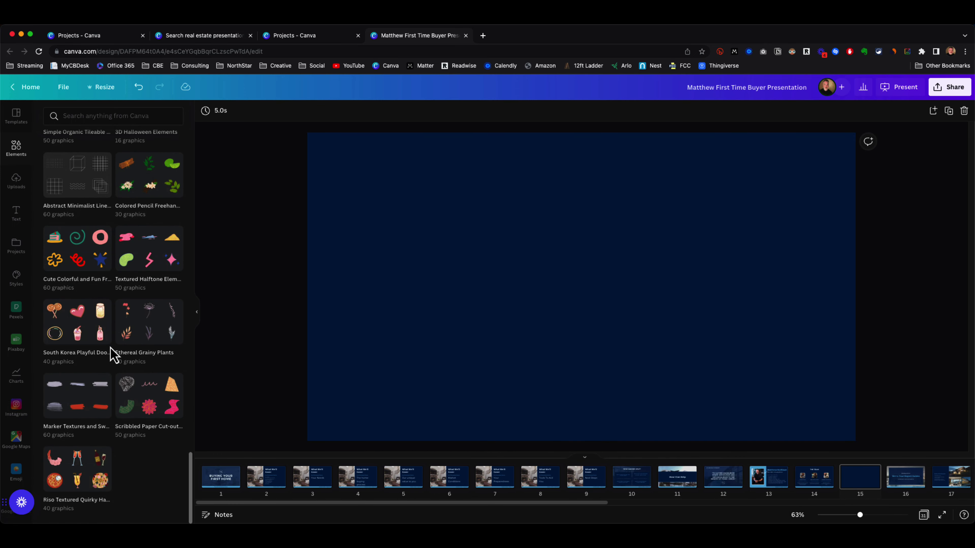
scroll(109, 348, up, 20)
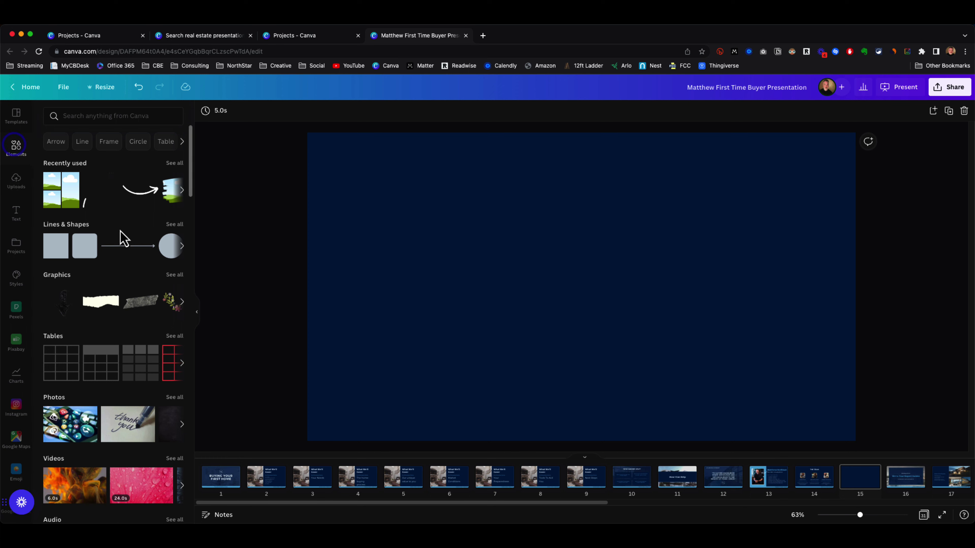
scroll(120, 270, down, 5)
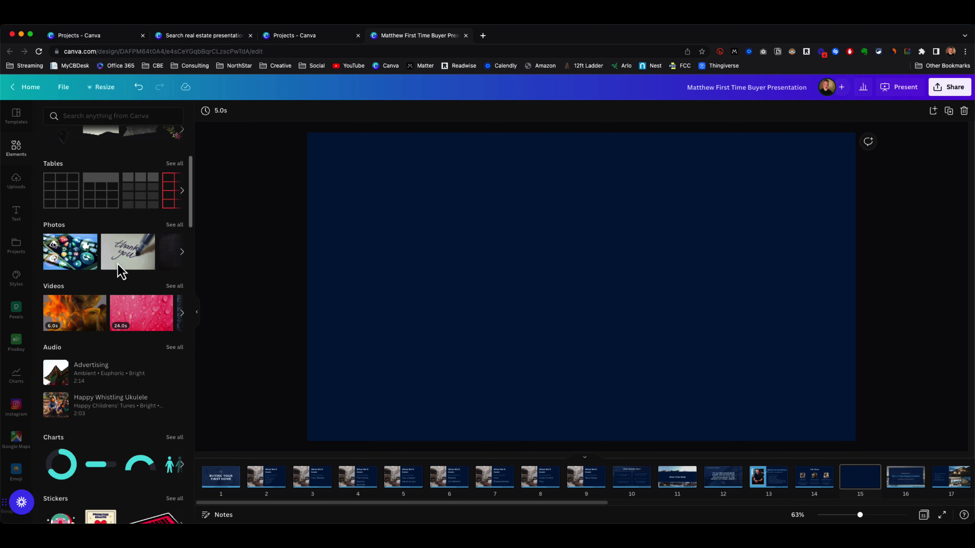
scroll(169, 283, down, 7)
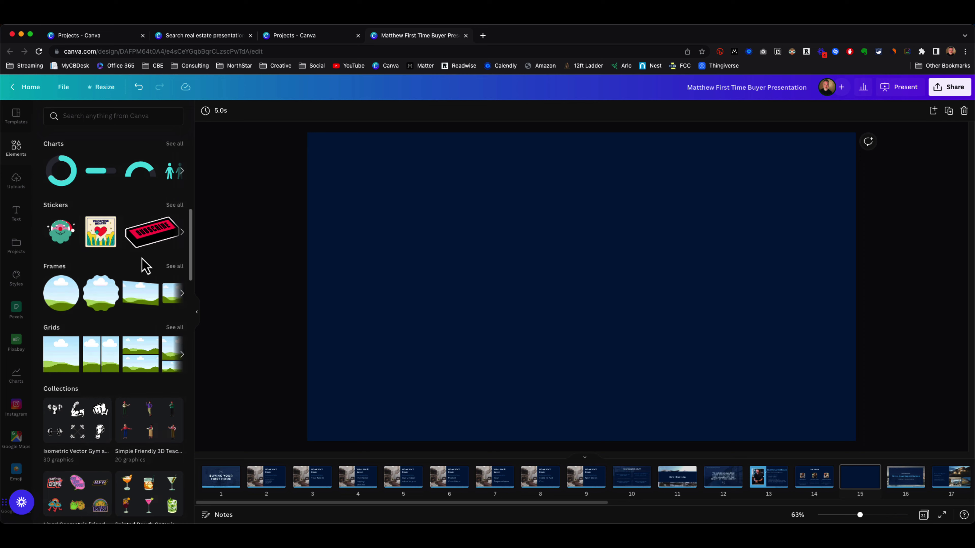
scroll(143, 279, up, 8)
scroll(175, 375, down, 1)
Show all charts, insert the people pictogram infographic and move it to the empty slide's upper-left area.
click(175, 373)
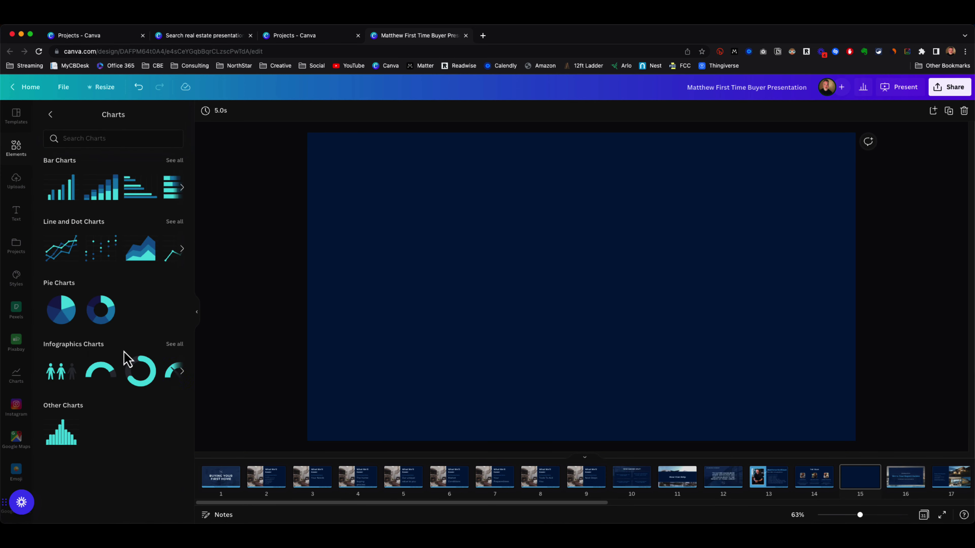
click(58, 380)
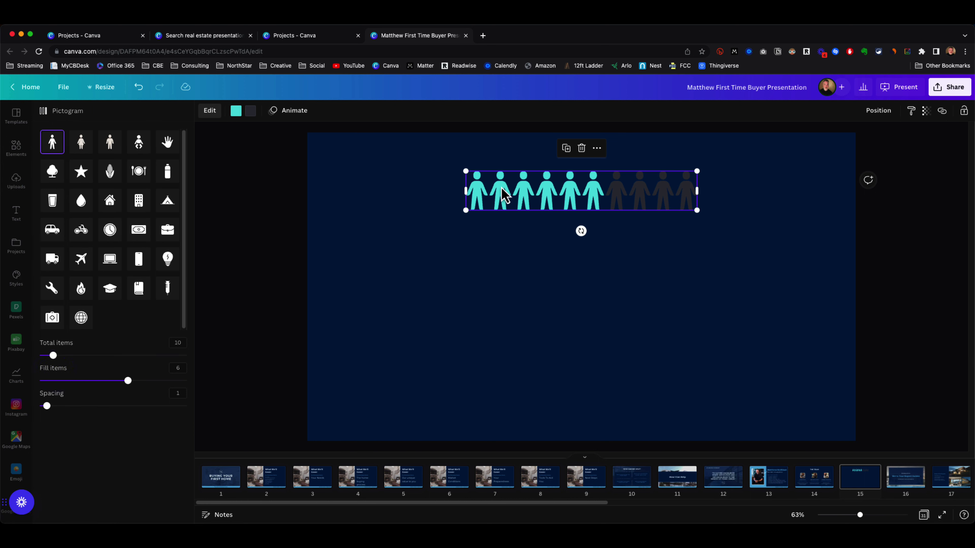
drag(503, 192, 384, 203)
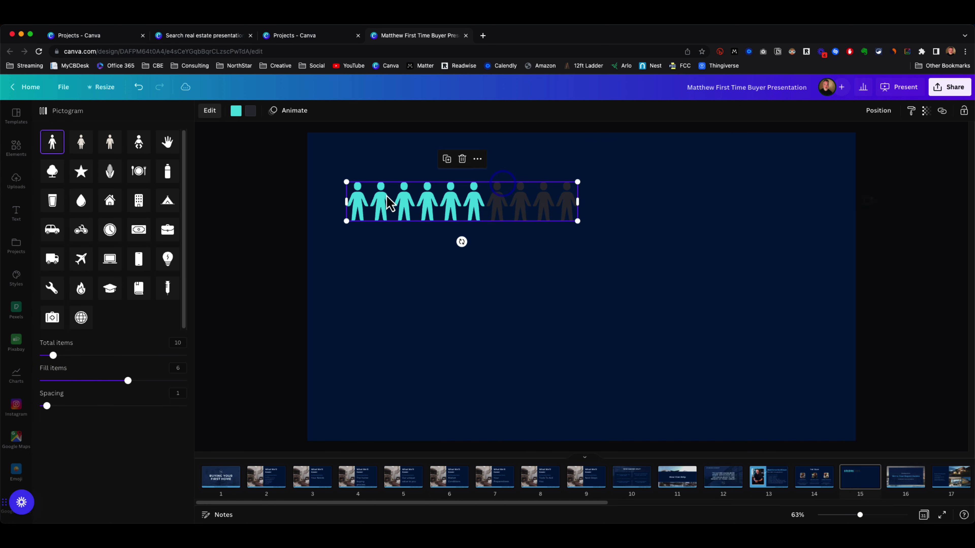
click(364, 148)
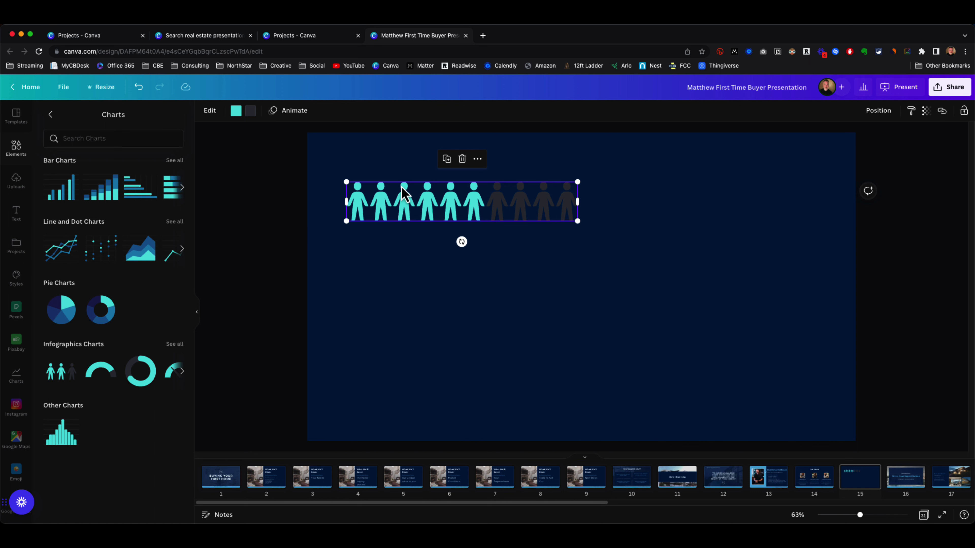
Try the car and star icons on the people pictogram, then return to the original person icon.
click(313, 191)
click(384, 196)
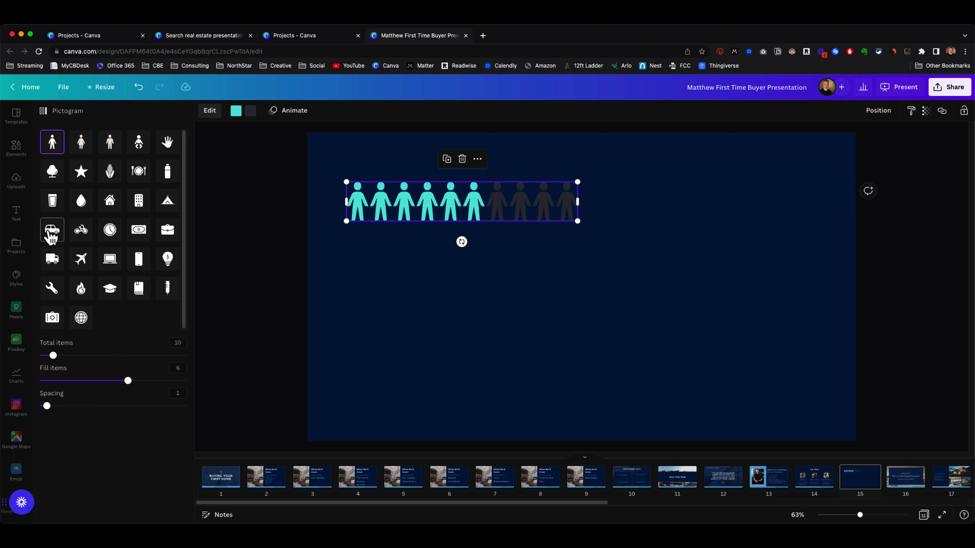
click(52, 231)
click(80, 171)
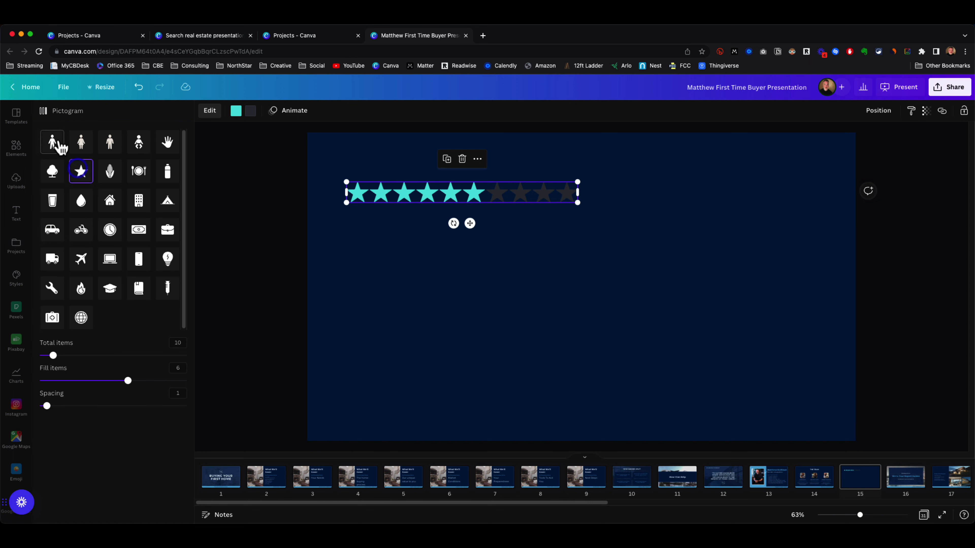
click(57, 144)
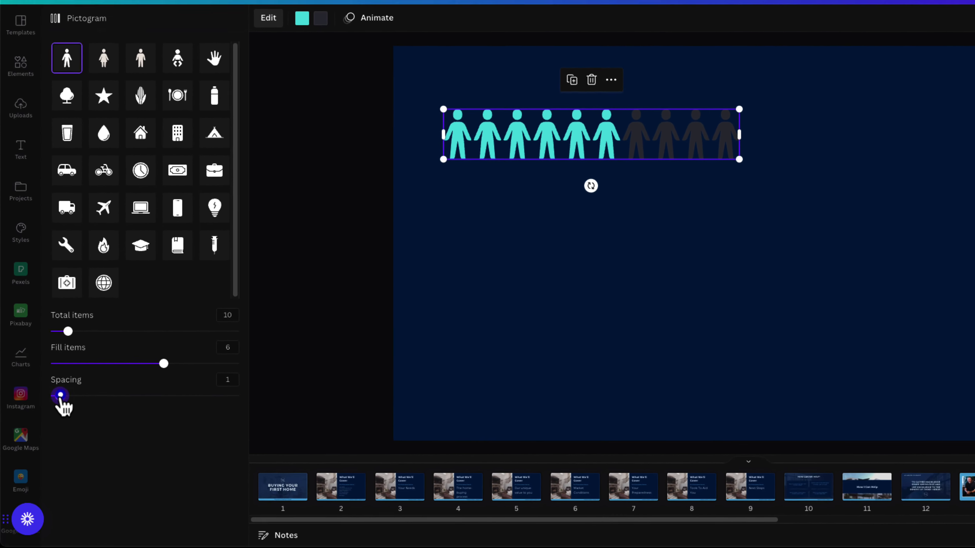
Set the pictogram's spacing to 3 and colour its filled figures brand light blue and its unfilled figures white.
drag(47, 406, 80, 409)
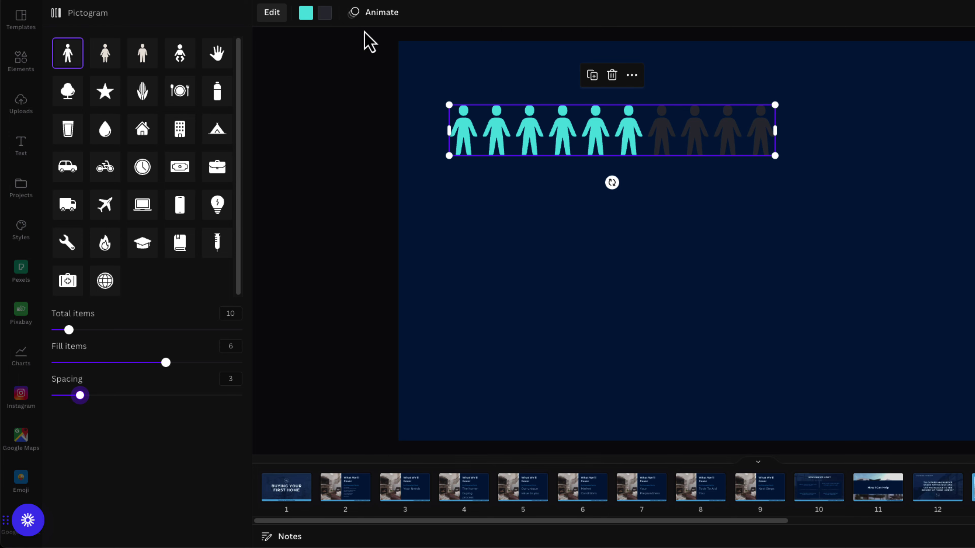
click(301, 15)
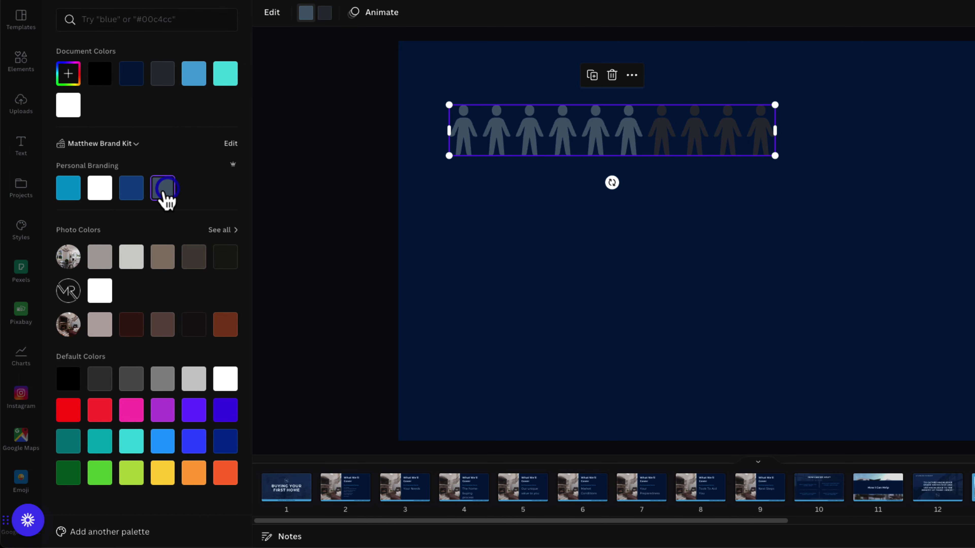
click(63, 200)
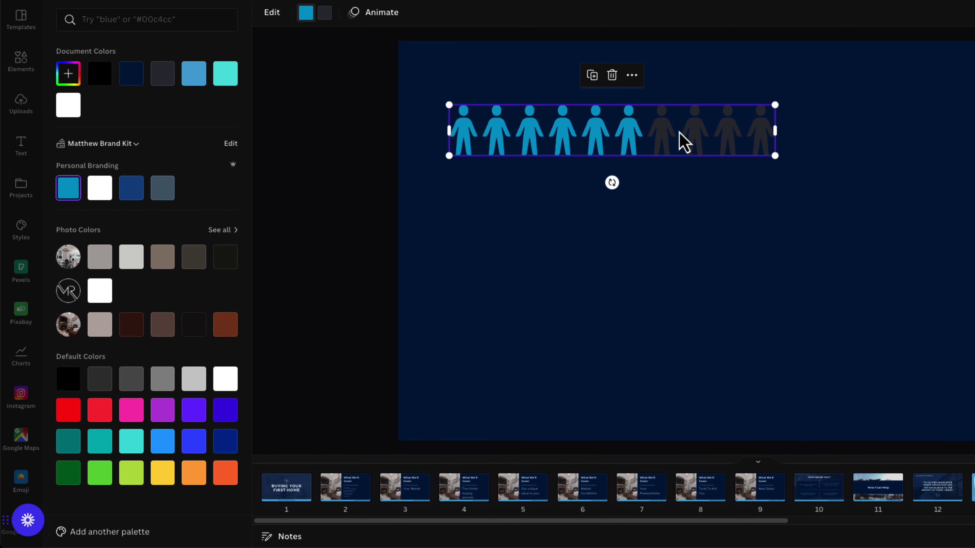
click(323, 14)
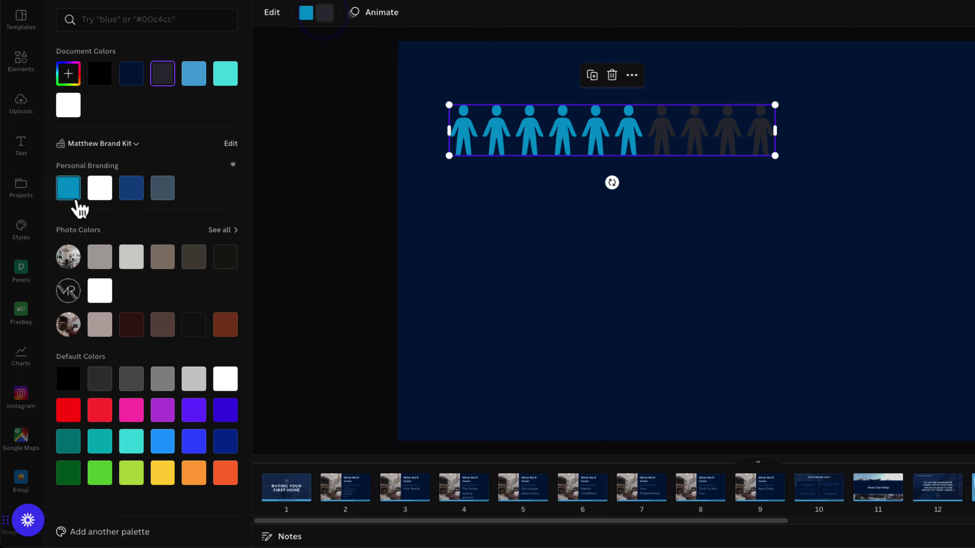
click(99, 191)
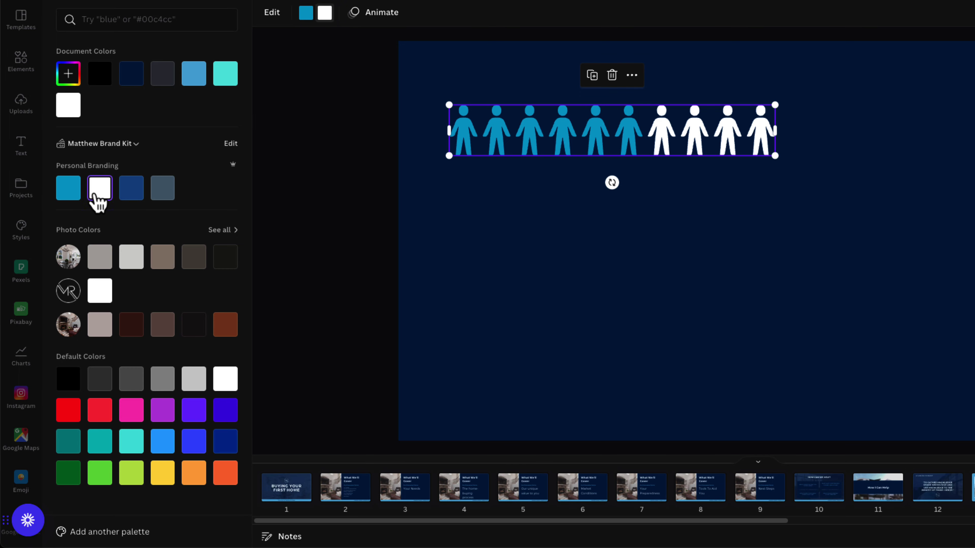
Set the people pictogram's number of fill items to 7.
click(437, 218)
click(493, 138)
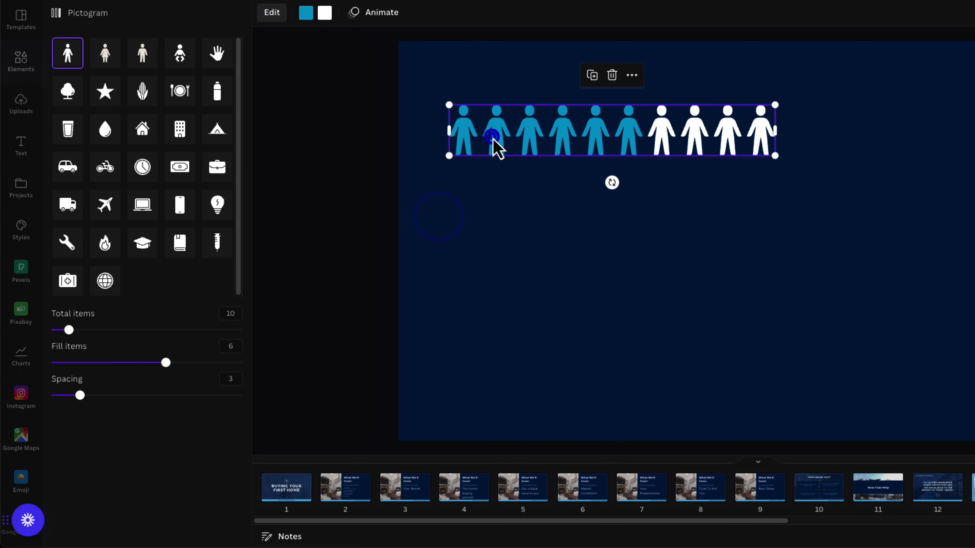
click(238, 317)
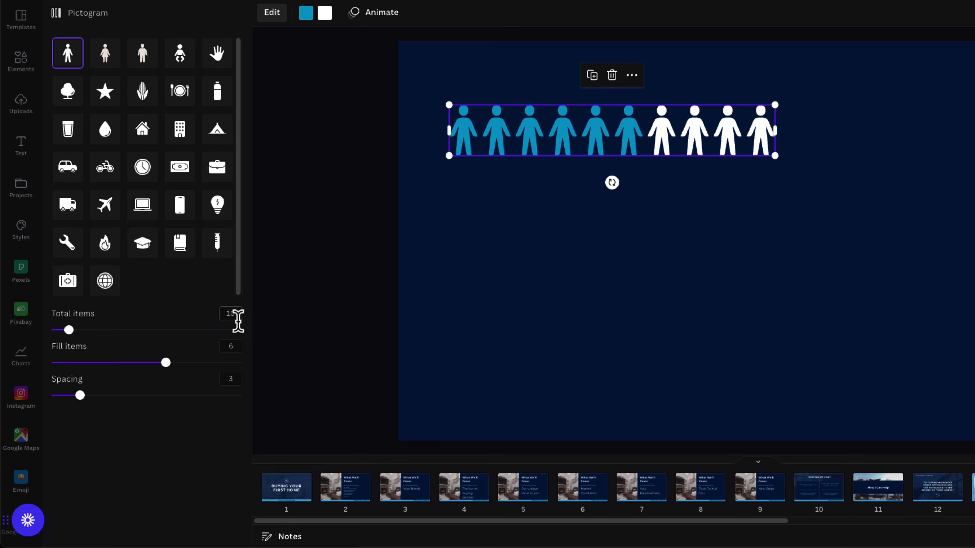
click(238, 348)
click(198, 418)
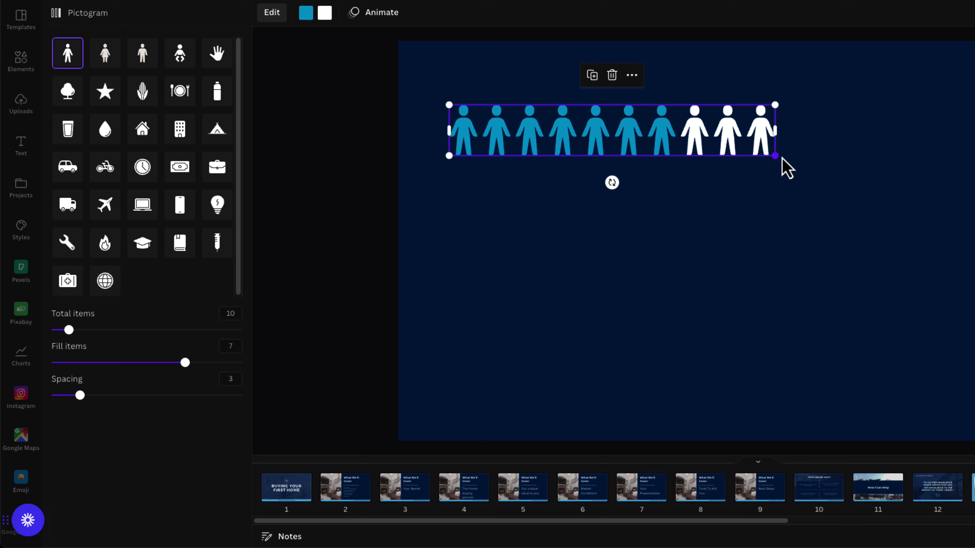
Narrow the people pictogram into two rows of five and enlarge it in the slide's left half.
drag(775, 131, 631, 150)
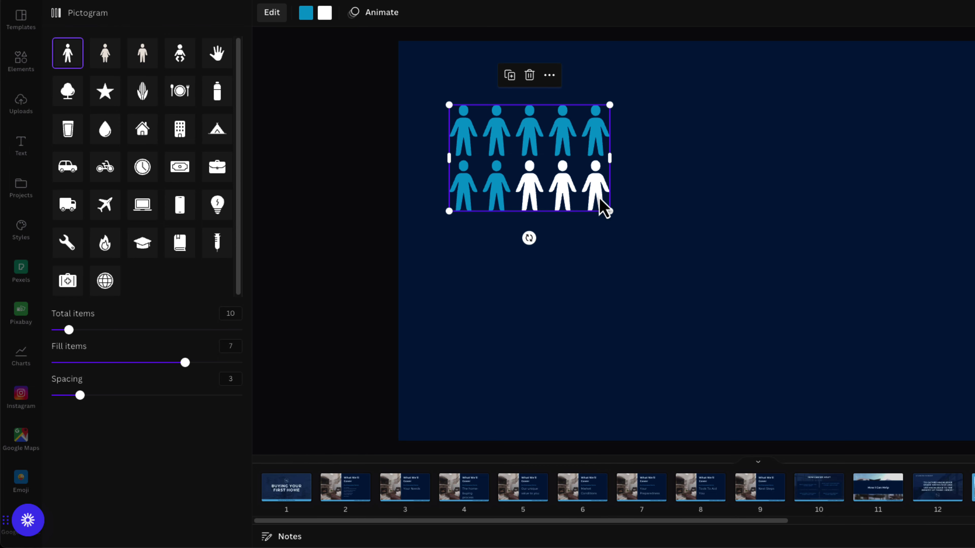
drag(607, 210, 577, 228)
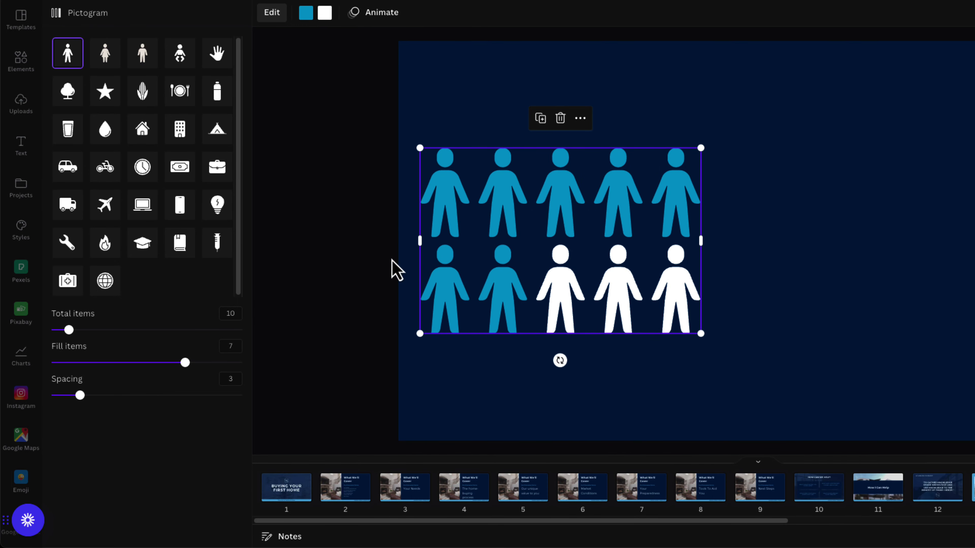
click(318, 256)
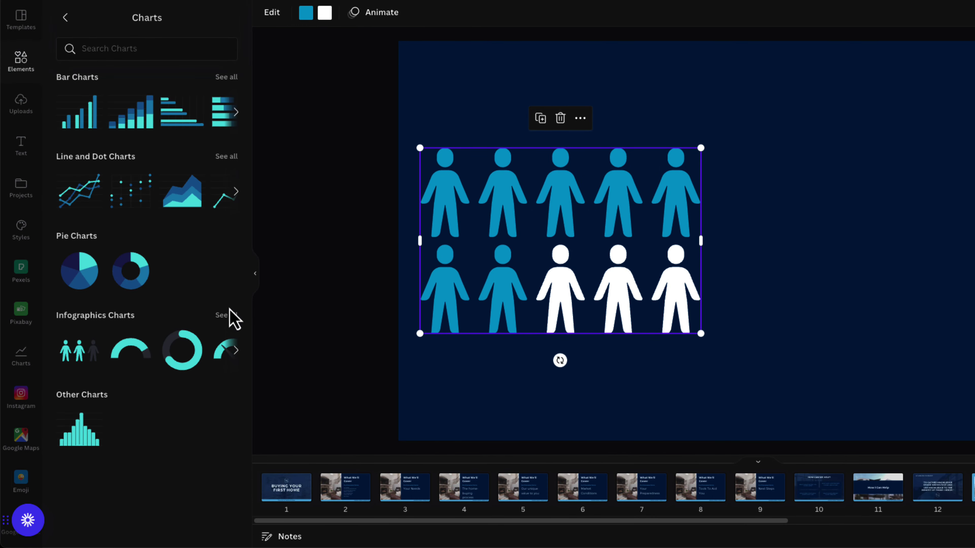
Insert the progress dial infographic chart in the slide's upper-right area and colour its arc brand light blue.
click(226, 315)
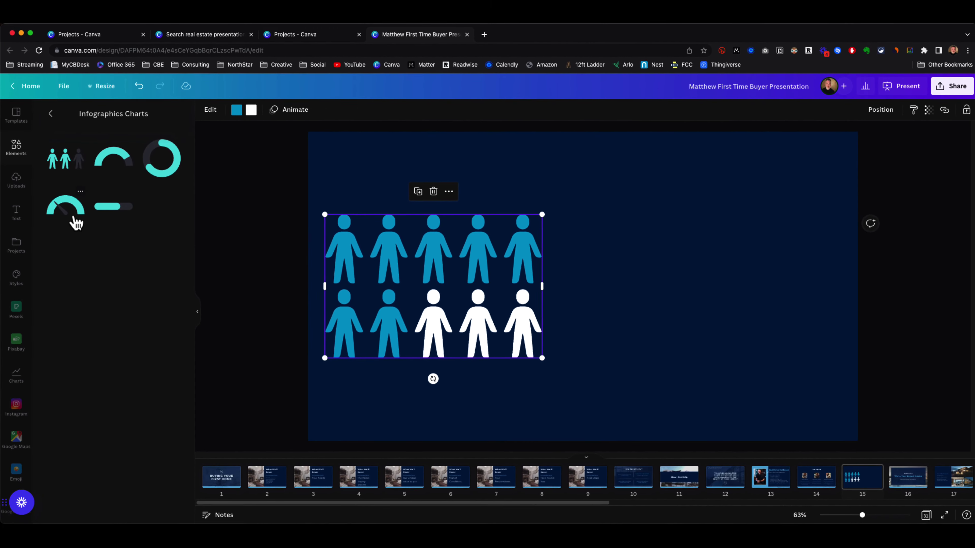
click(79, 167)
drag(562, 304, 705, 194)
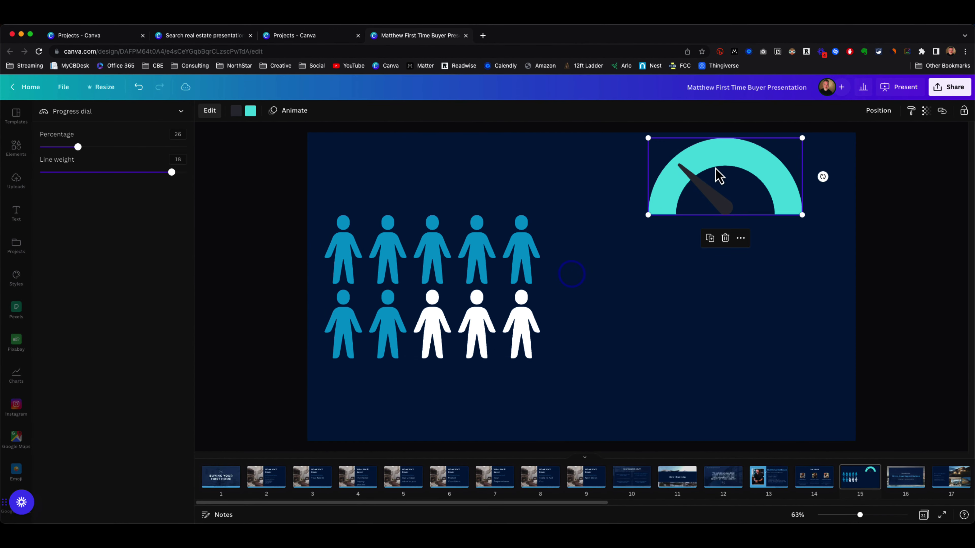
click(251, 111)
click(53, 246)
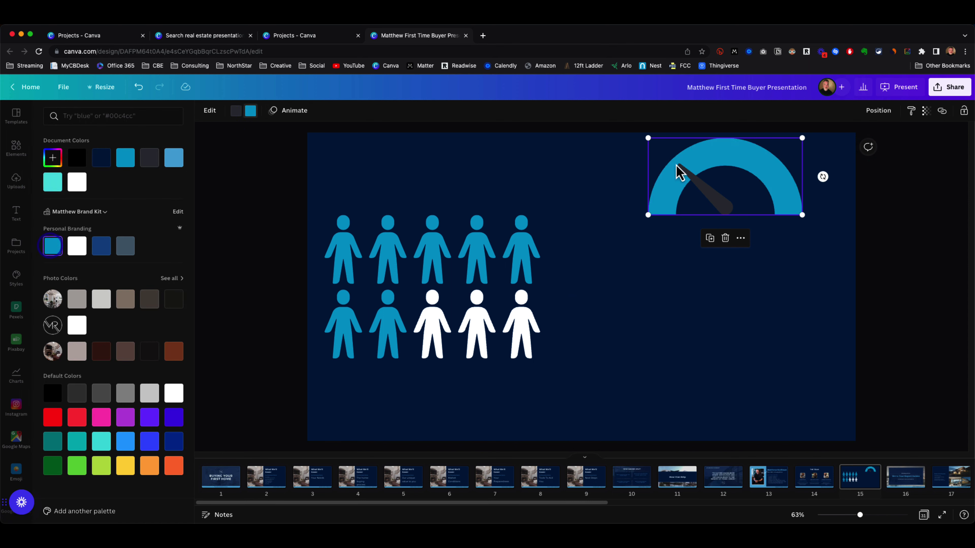
Set the progress dial's percentage to 91 and its line weight to 15.
click(704, 173)
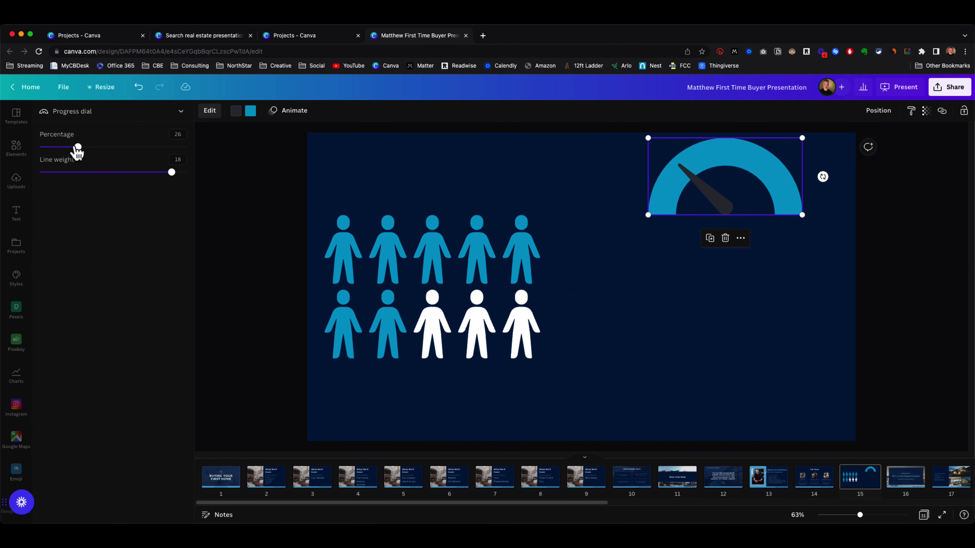
drag(77, 150, 177, 160)
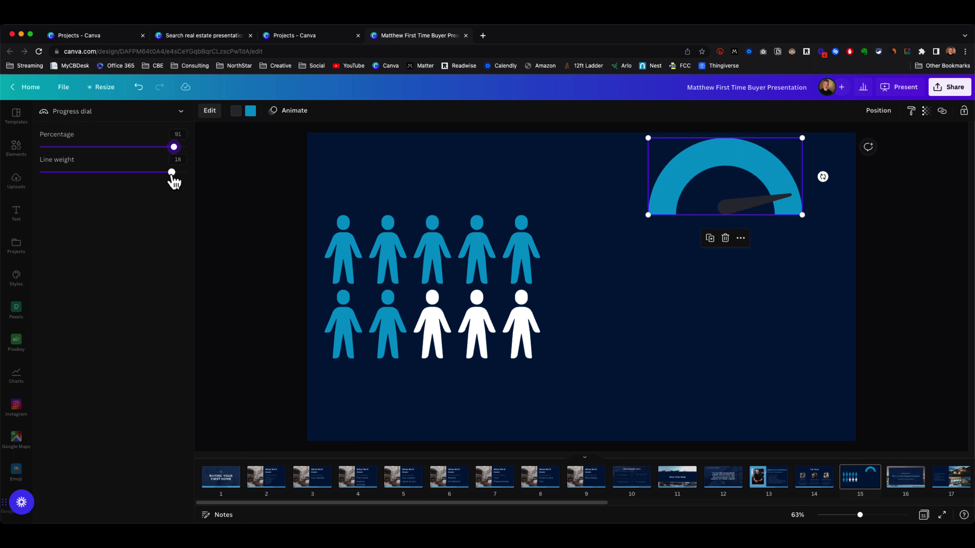
drag(172, 174, 149, 174)
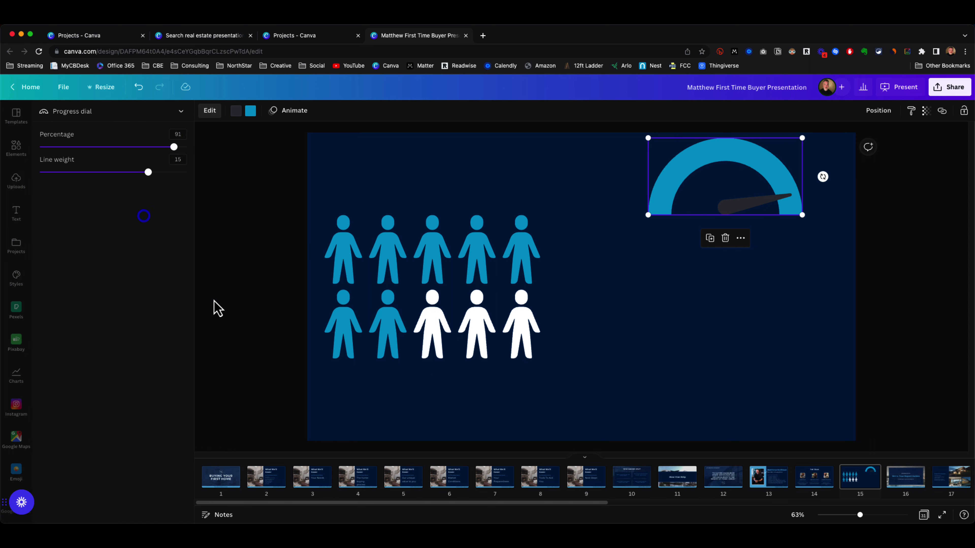
Move the people pictogram up to the slide's upper left and place the progress dial below it.
click(261, 188)
click(631, 304)
drag(444, 301, 444, 240)
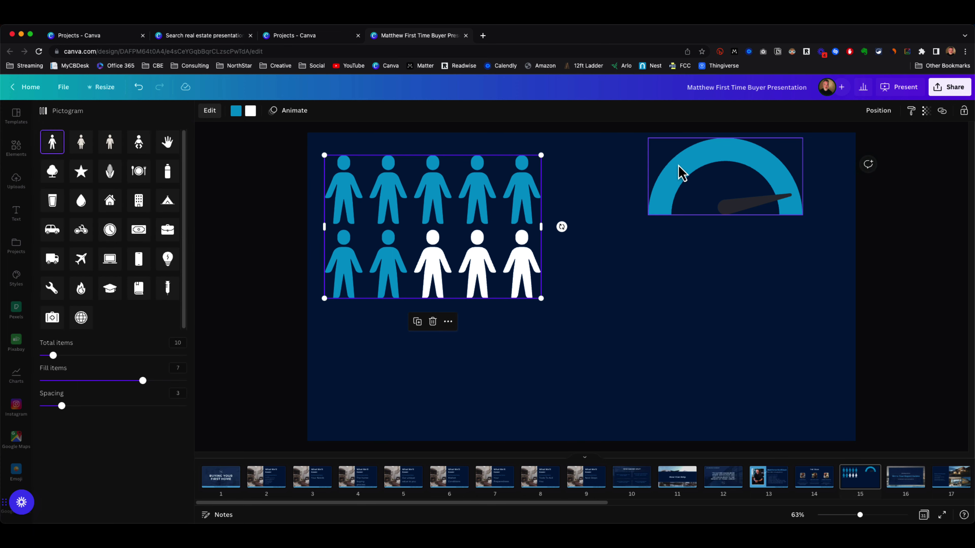
drag(685, 171, 356, 380)
Add a brand-kit heading and place it beside the upper row of the people pictogram.
click(19, 220)
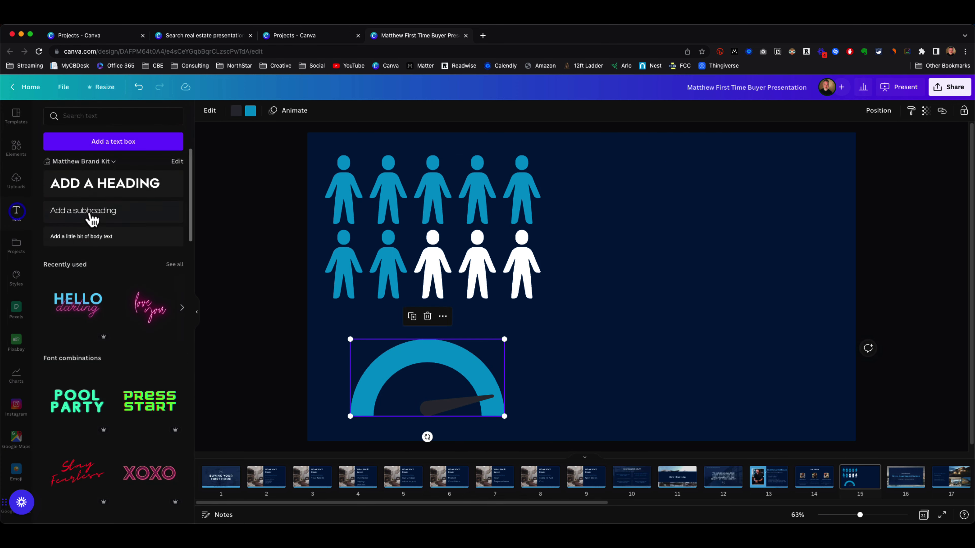
click(111, 194)
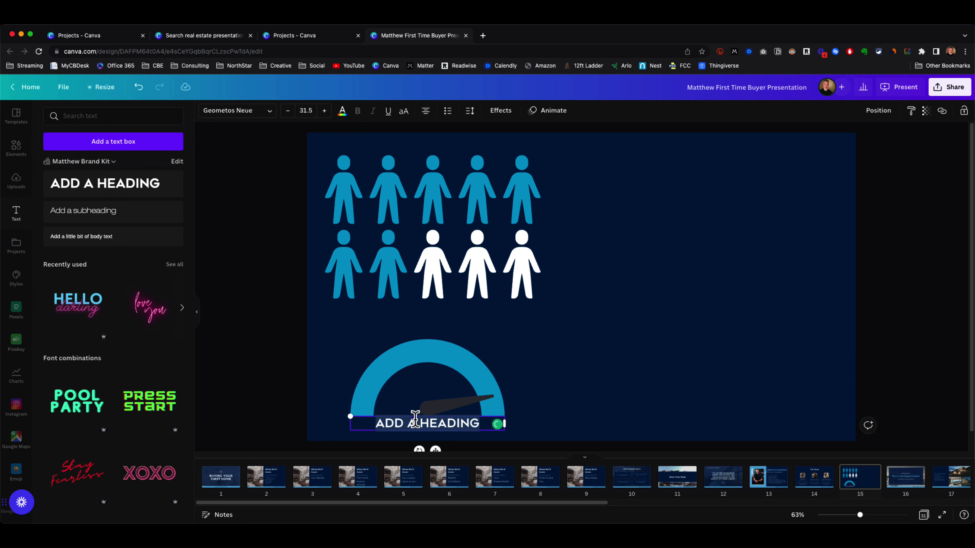
click(551, 389)
drag(437, 422, 684, 171)
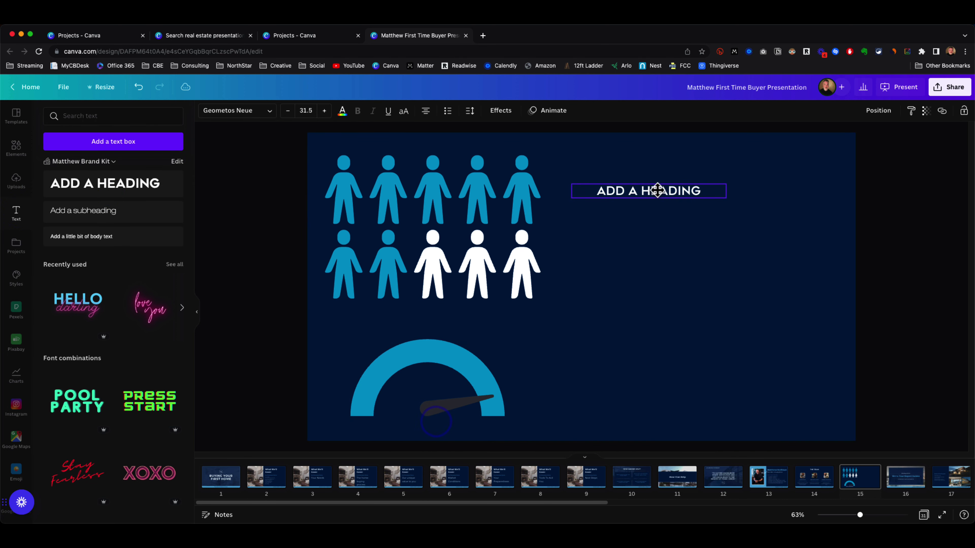
Replace the heading text with "73% OF YOUR NEIGHBORS HAD TO REDUCE THEIR PRICE LAST YEAR".
click(639, 191)
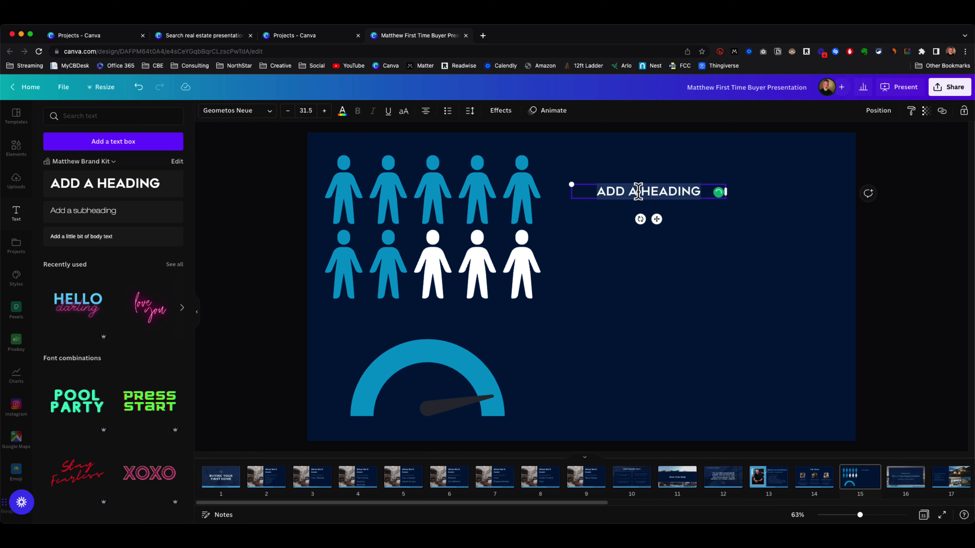
text(73)
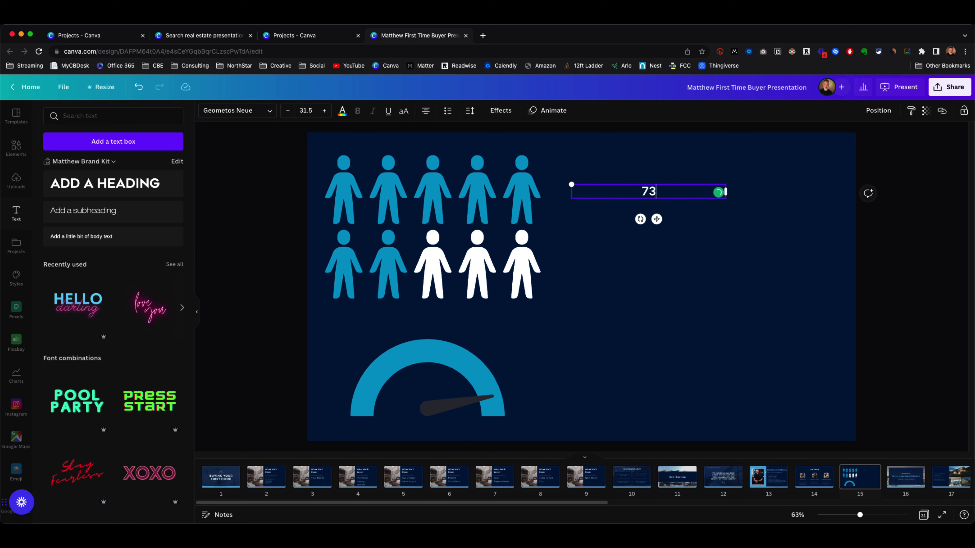
text(% OF YOUR NEIG)
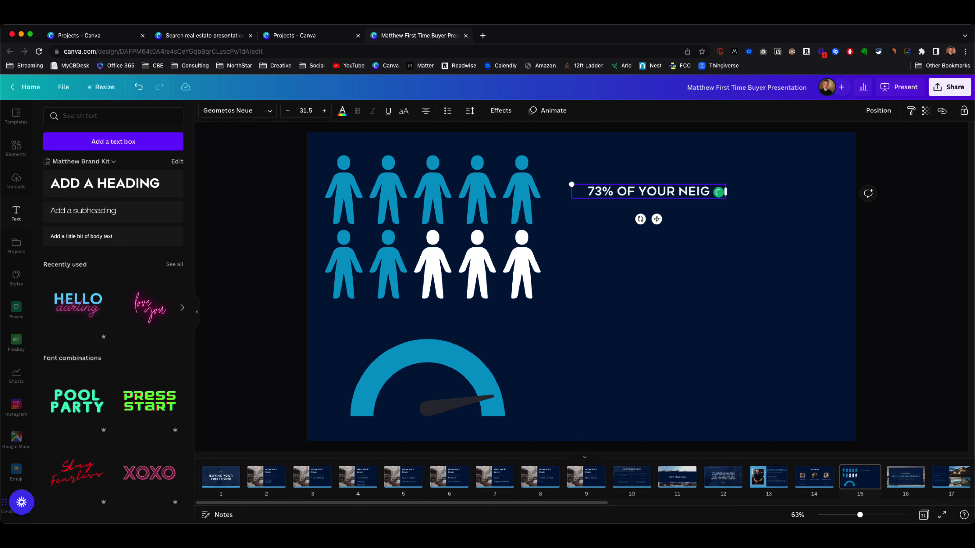
text(HBORS)
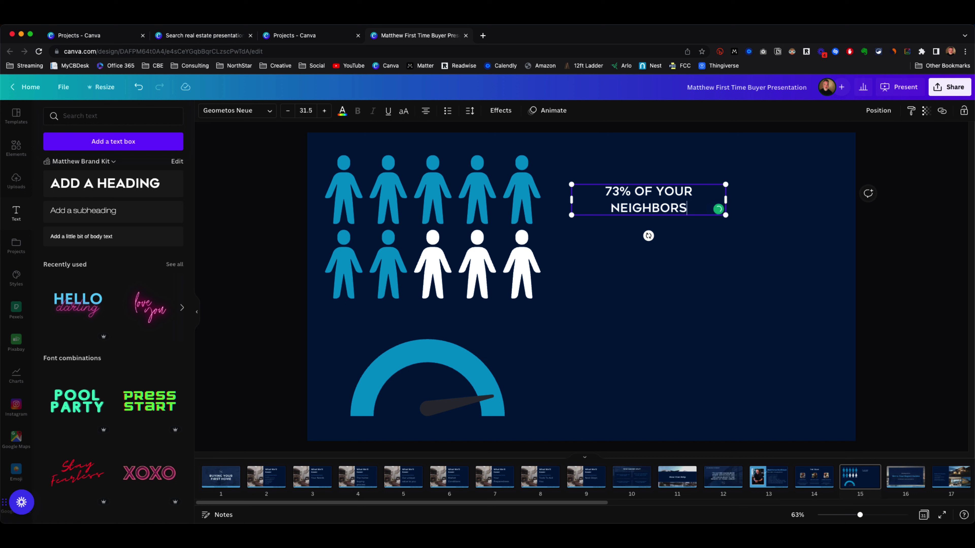
text( HAD TO REDE)
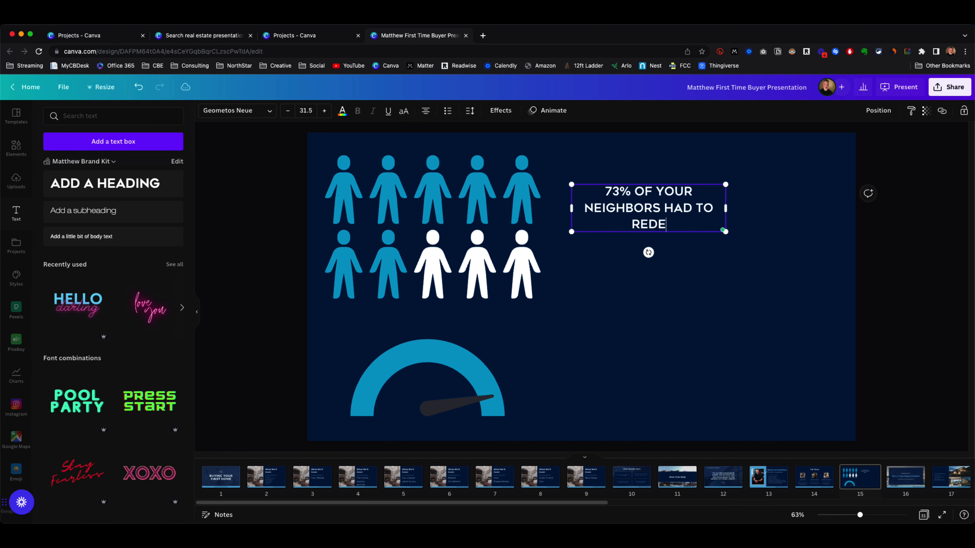
key(BackSpace)
text(UCE THEIR P)
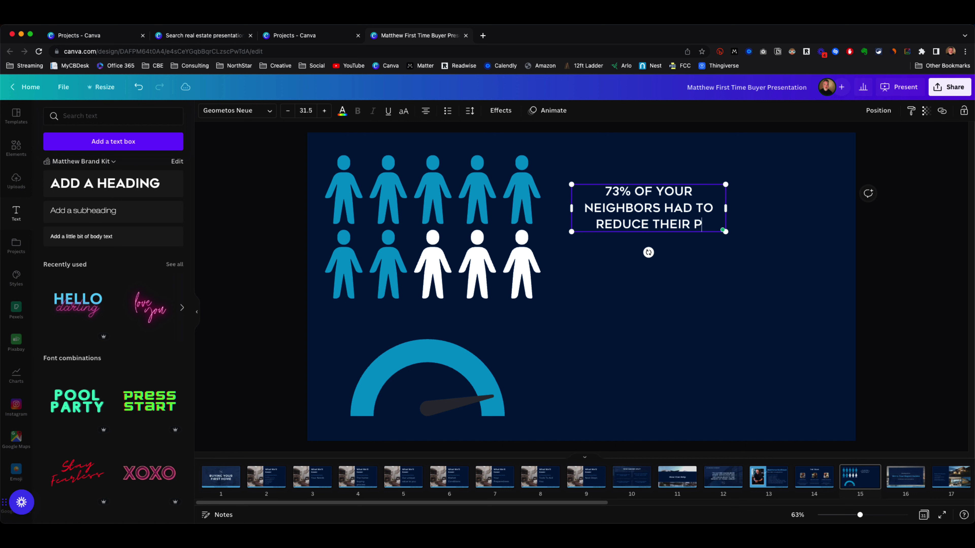
text(RICE LAST YEAR)
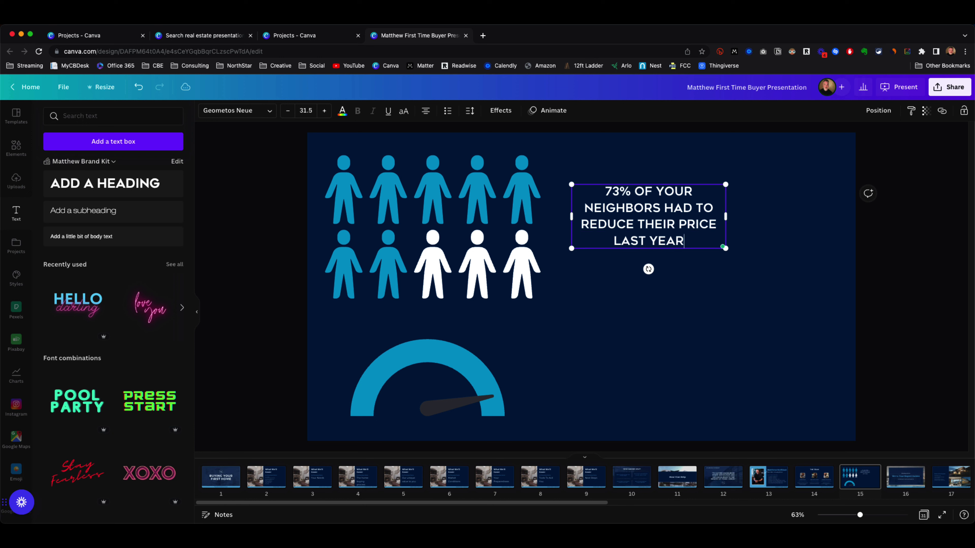
Move the price-reduction heading slightly right and down beside the people pictogram and keep it selected.
click(604, 328)
drag(630, 202, 675, 211)
right_click(665, 239)
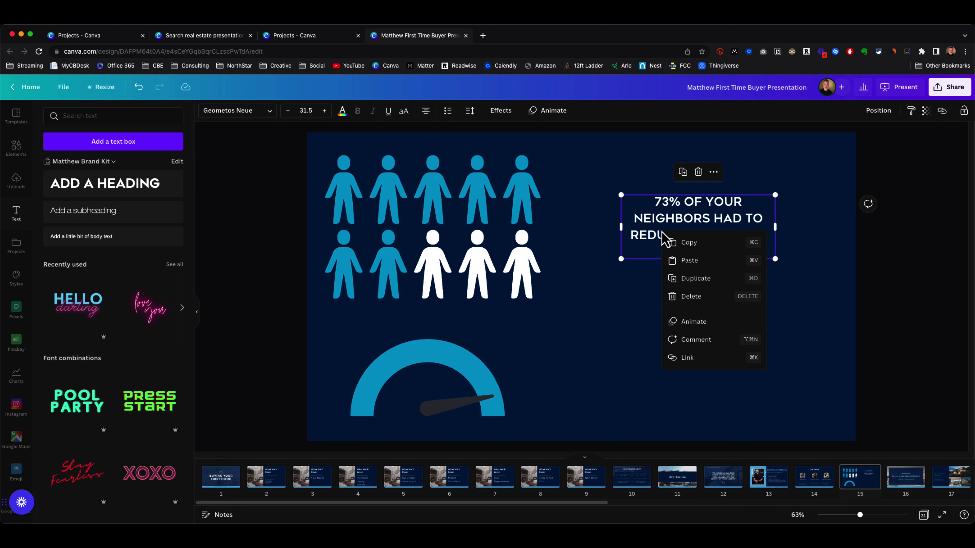
key(Escape)
click(654, 167)
click(674, 218)
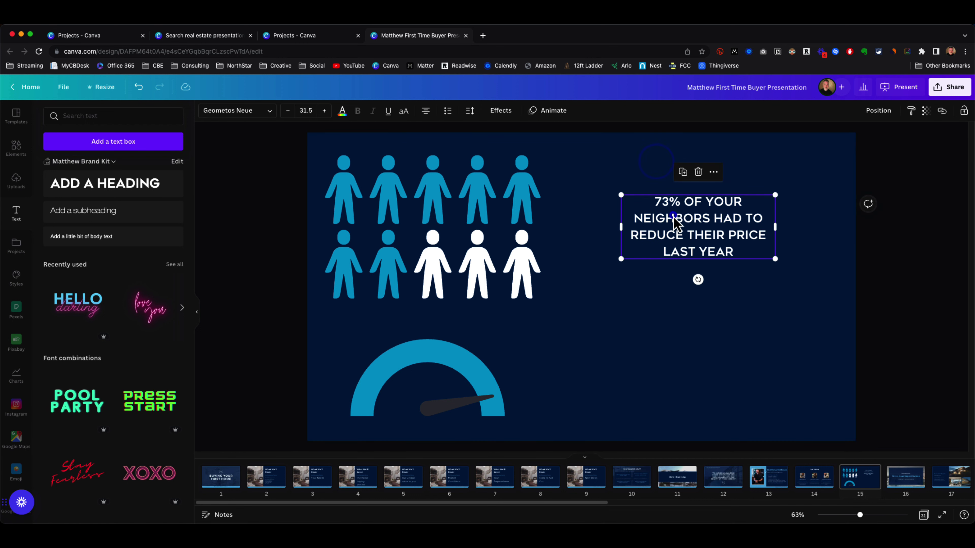
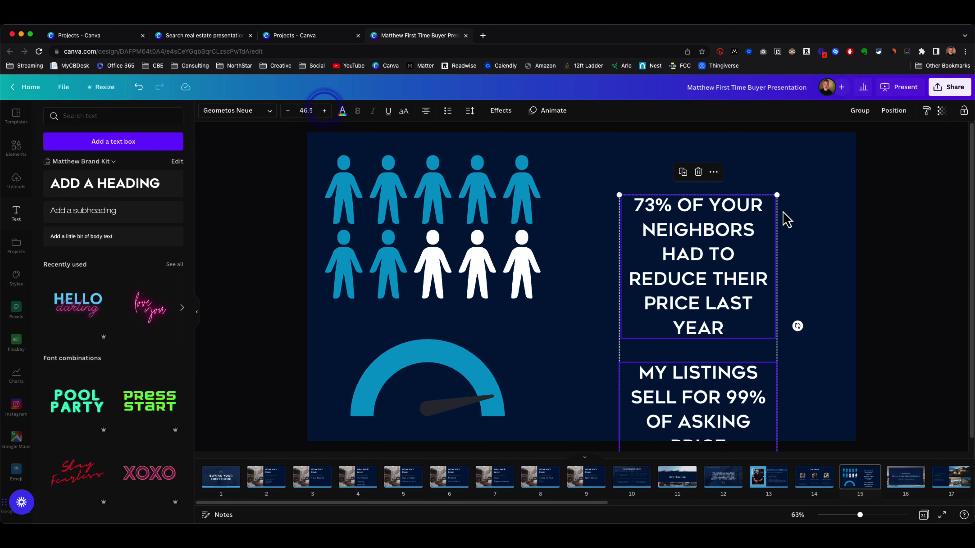
Widen the price-reduction text to four lines beside the pictogram and move the "MY LISTINGS SELL FOR 99% OF ASKING PRICE" text up beside the dial.
drag(744, 250, 840, 220)
drag(740, 211, 737, 235)
drag(704, 402, 699, 375)
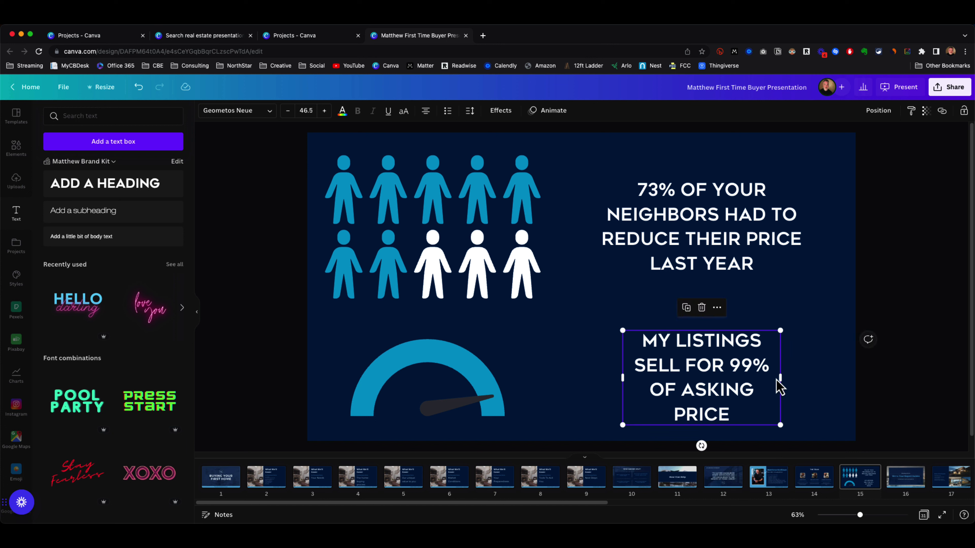
Widen the "MY LISTINGS SELL FOR 99% OF ASKING PRICE" text to three lines and align it beside the dial.
drag(783, 378, 805, 377)
drag(737, 368, 730, 382)
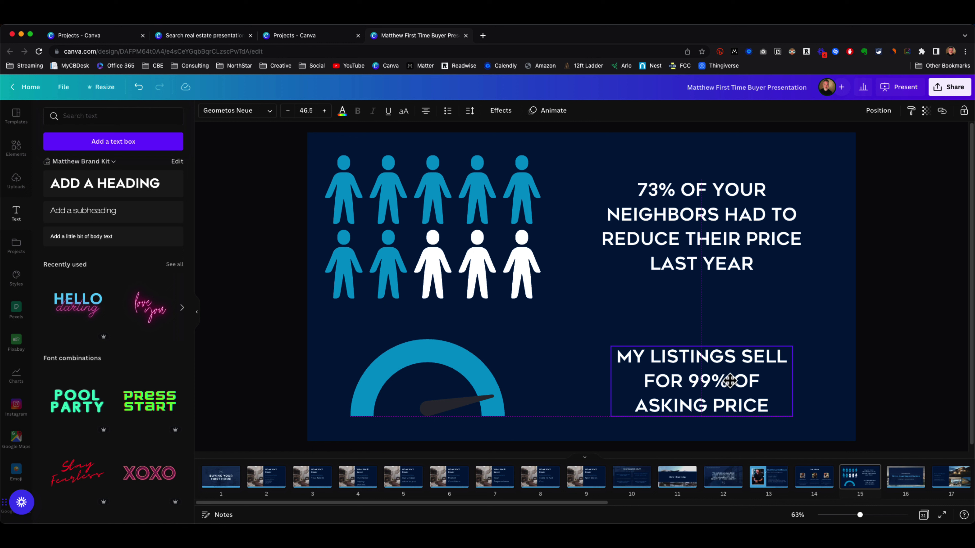
drag(725, 380, 729, 380)
drag(729, 379, 729, 380)
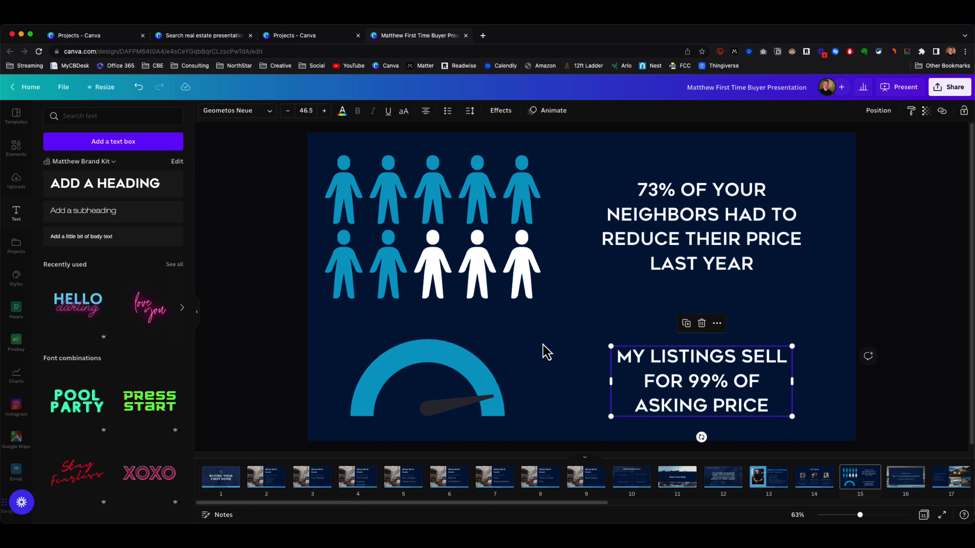
click(241, 250)
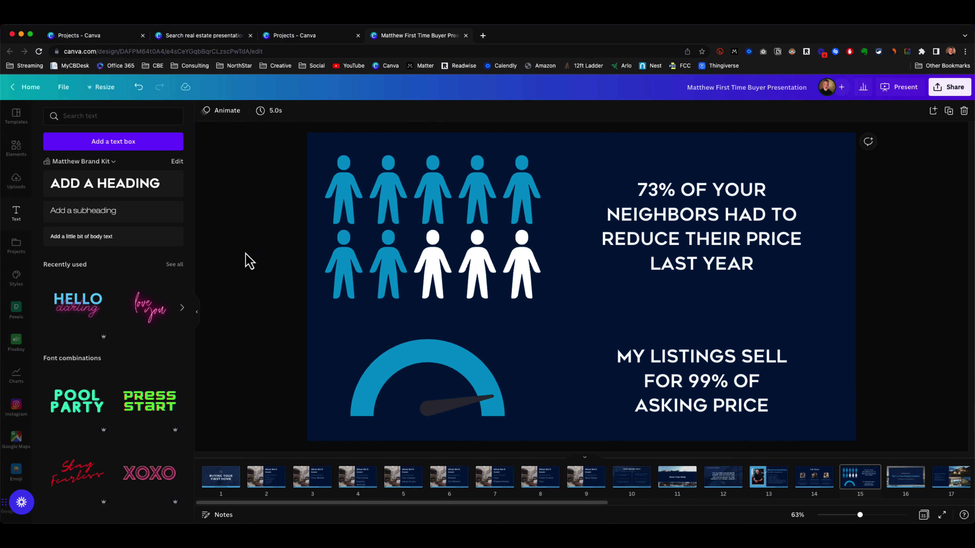
Shift both charts and both headings together to the centre of the slide.
drag(239, 161, 789, 422)
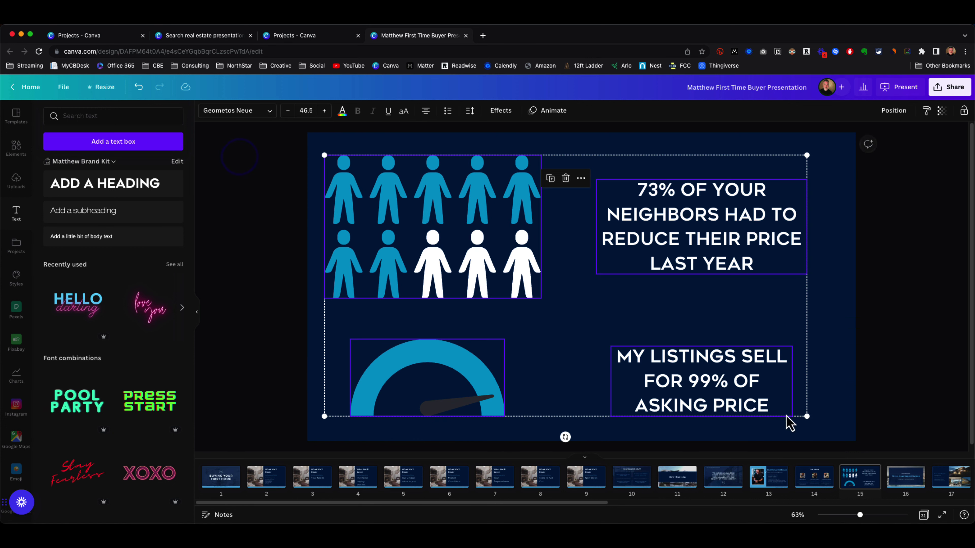
drag(694, 390, 709, 391)
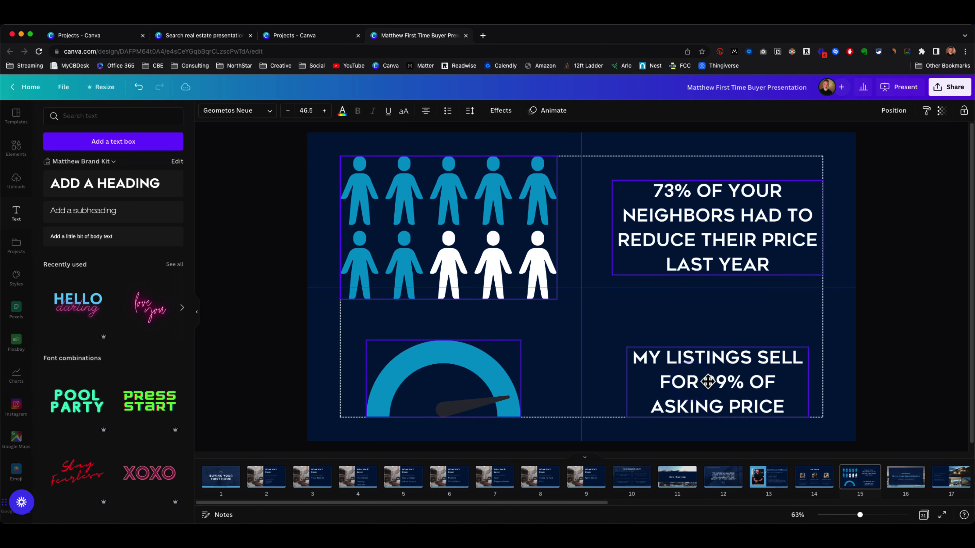
click(288, 292)
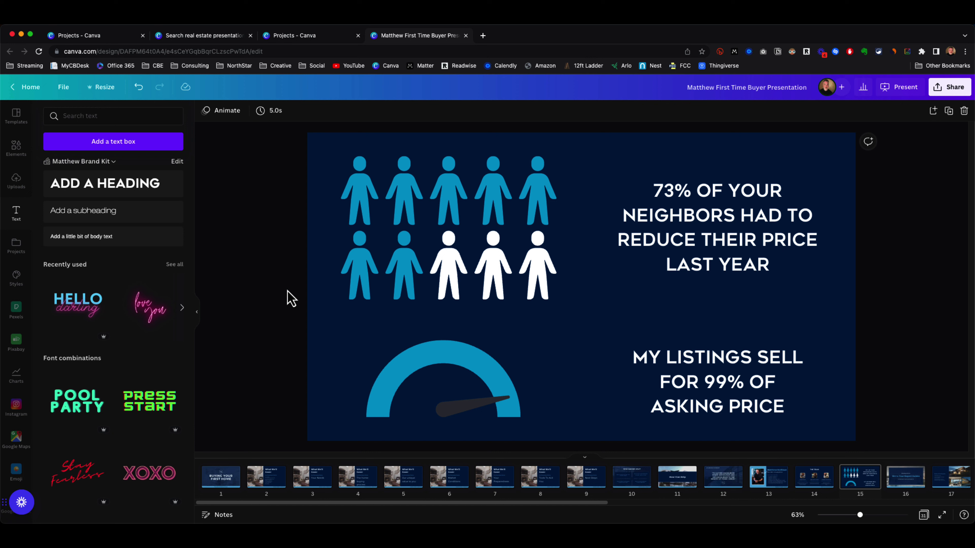
Return to the main elements library and delete both charts and both headings from slide 15.
click(12, 151)
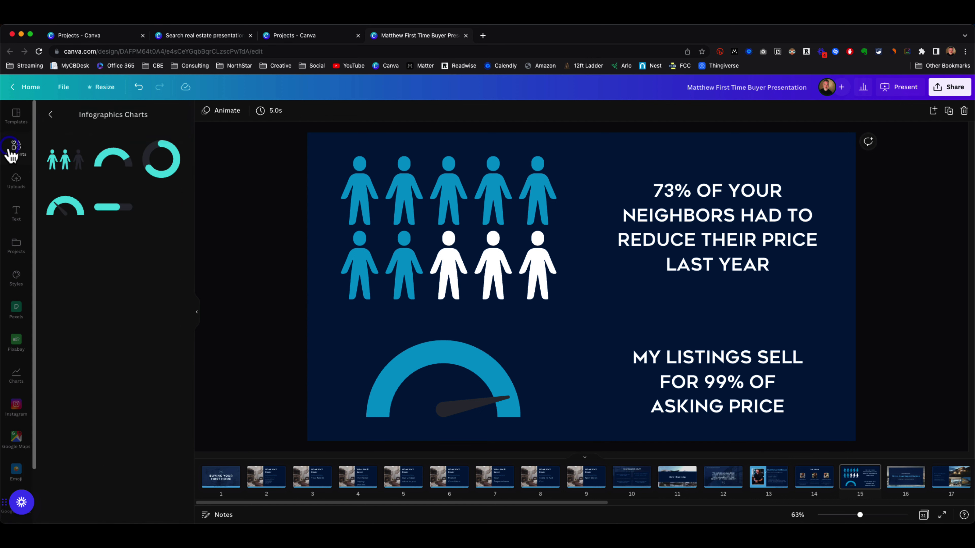
click(50, 114)
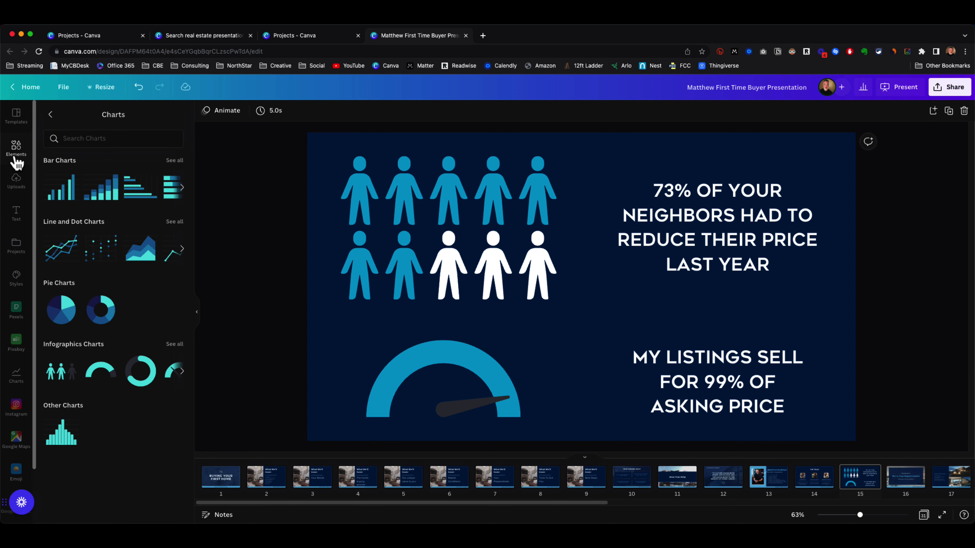
click(15, 158)
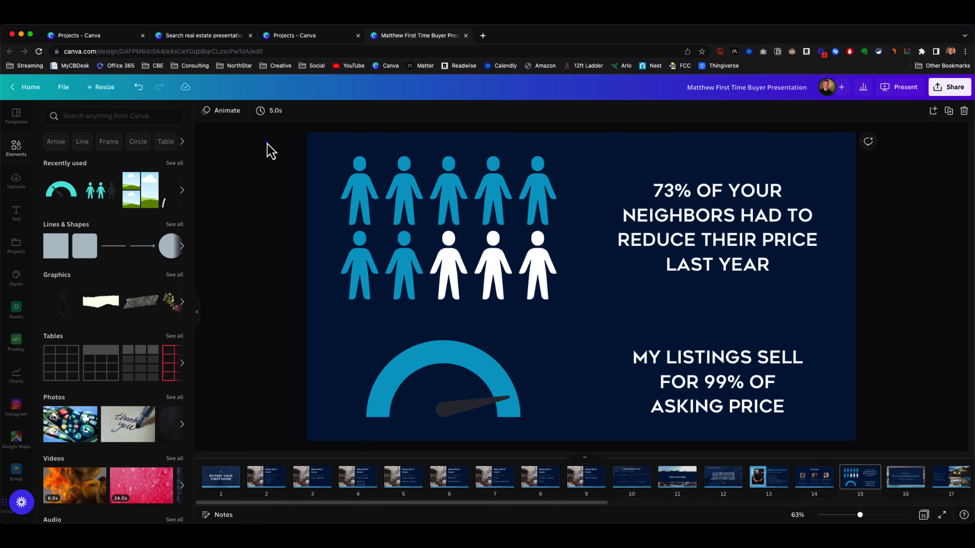
drag(267, 149, 860, 400)
key(Delete)
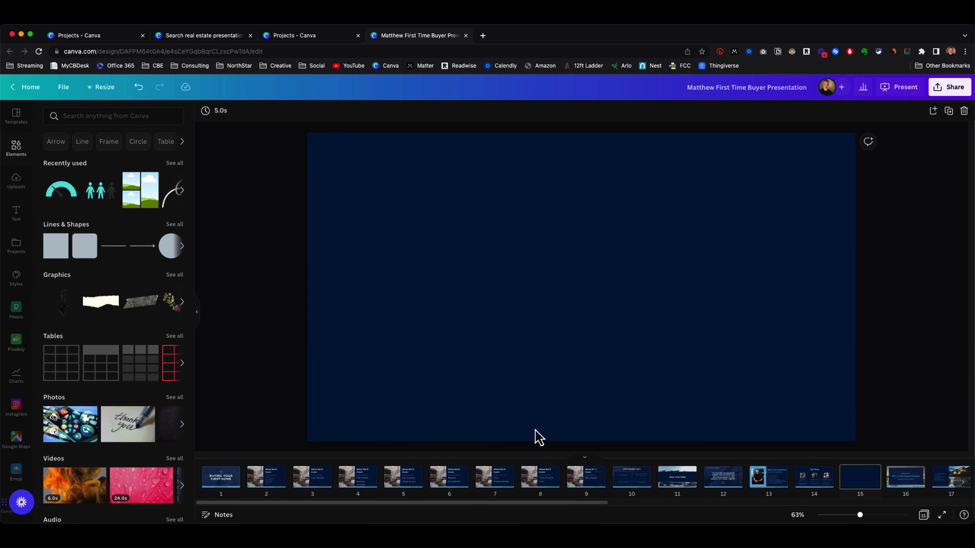
Browse the full frames collection down to the letter shapes and place the M frame on the empty slide.
scroll(159, 337, down, 15)
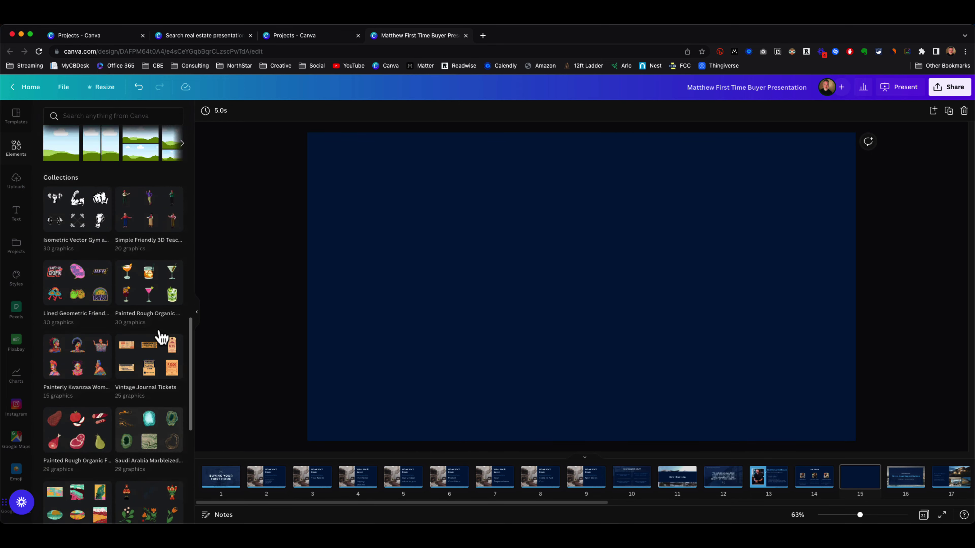
scroll(159, 336, up, 10)
click(174, 236)
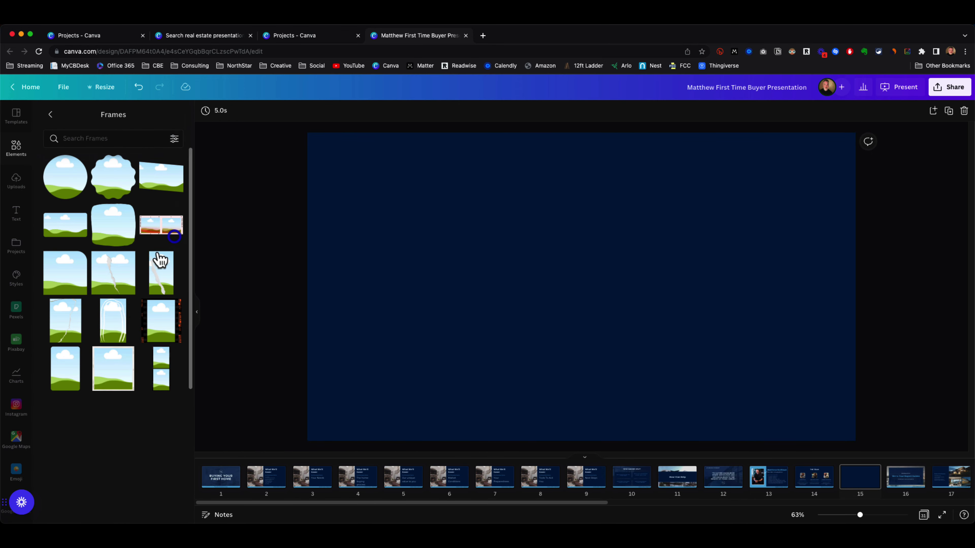
scroll(126, 333, down, 15)
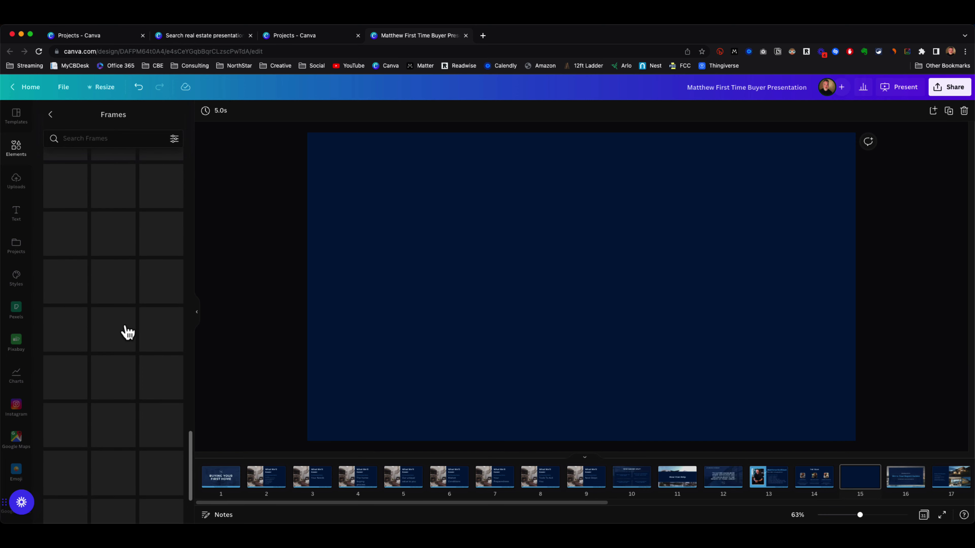
scroll(128, 332, up, 5)
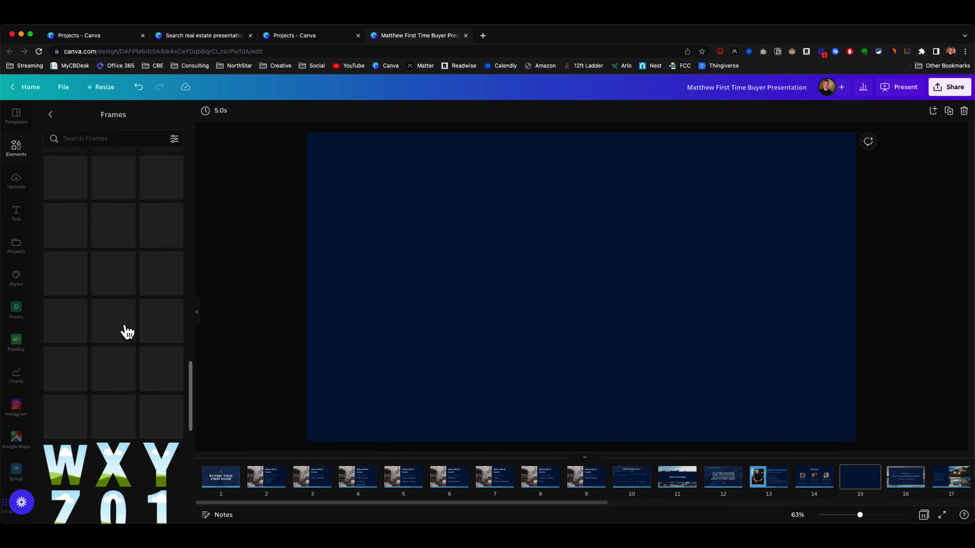
drag(150, 279, 369, 262)
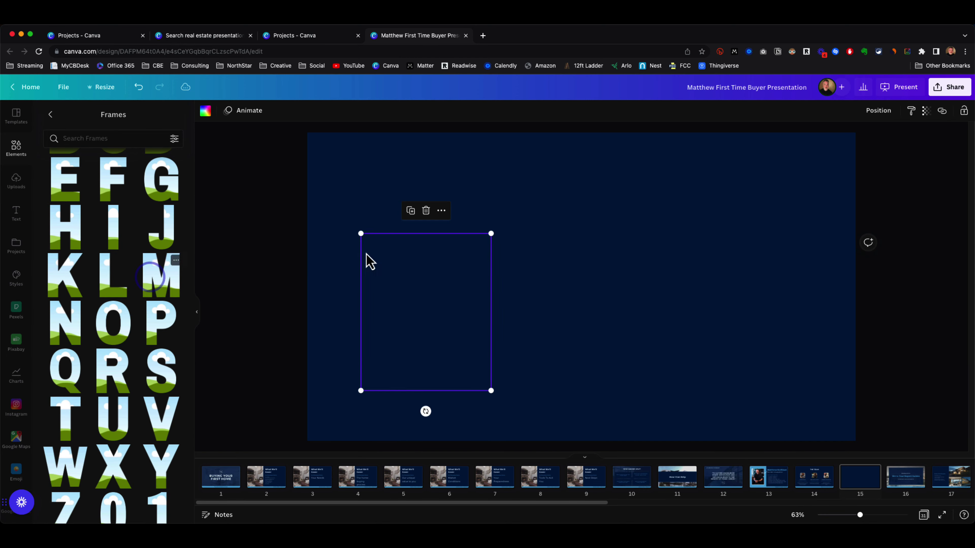
Add an A frame and two T frames in a row after the M frame.
scroll(105, 274, up, 10)
scroll(141, 301, down, 8)
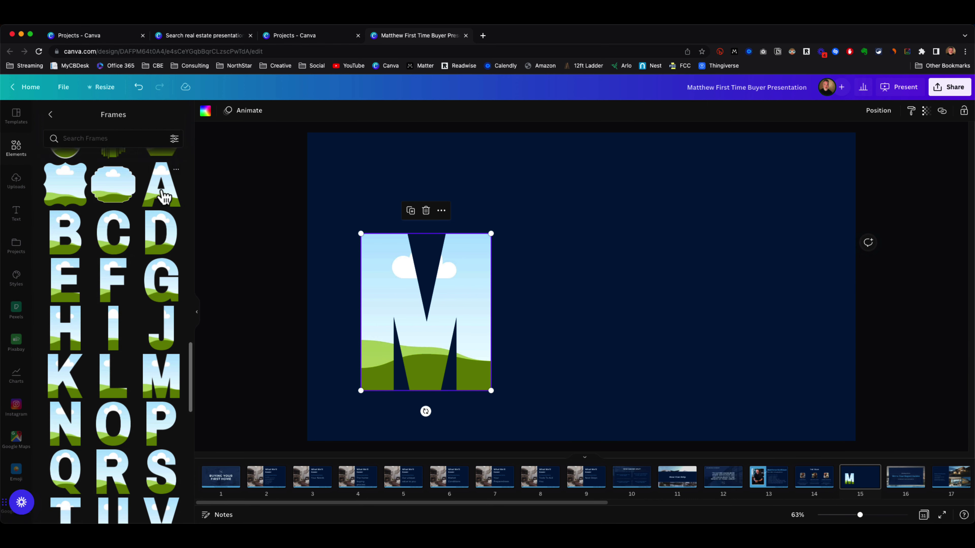
drag(165, 197, 496, 236)
scroll(117, 392, down, 3)
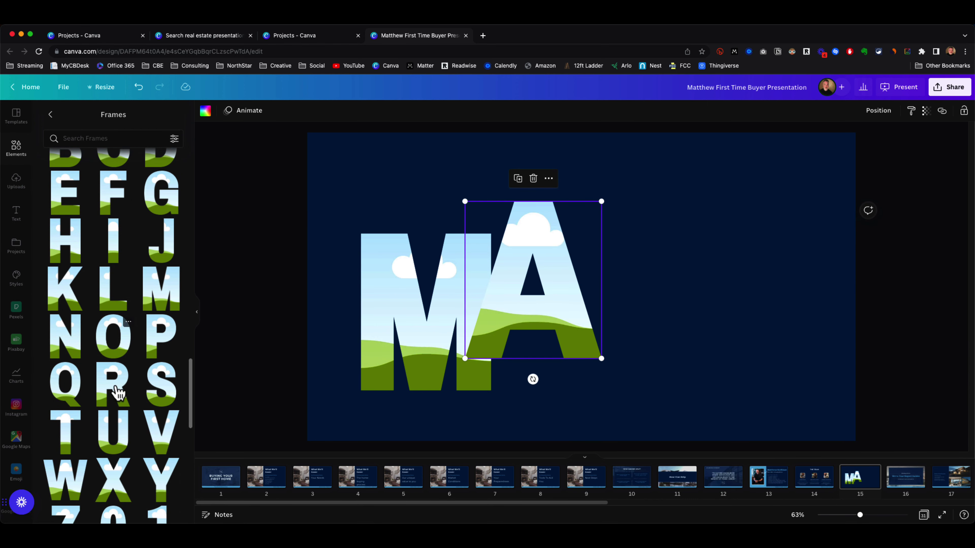
drag(65, 442, 514, 350)
drag(67, 438, 649, 277)
drag(562, 338, 600, 256)
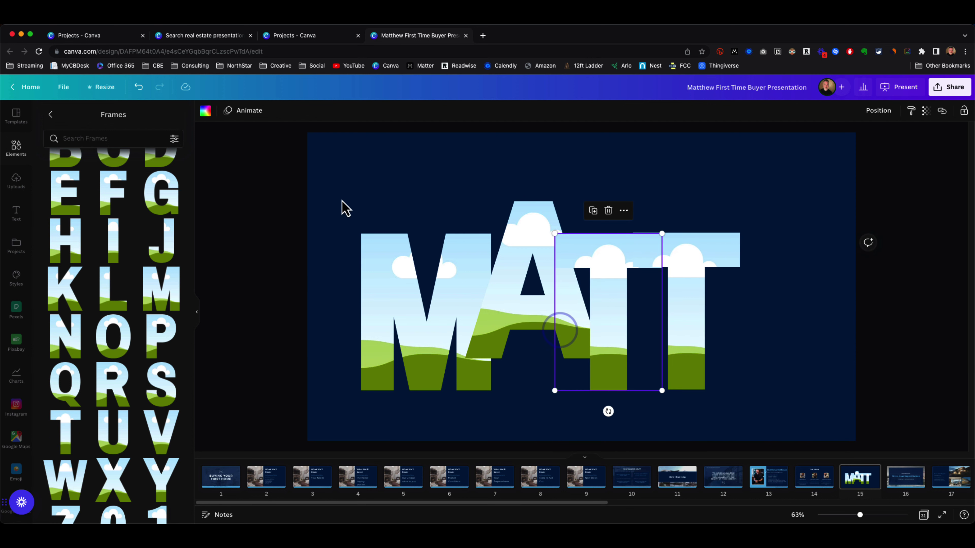
Select all four letter frames, space them evenly vertically and horizontally, and tidy them up into one level row.
click(354, 170)
drag(217, 292, 812, 304)
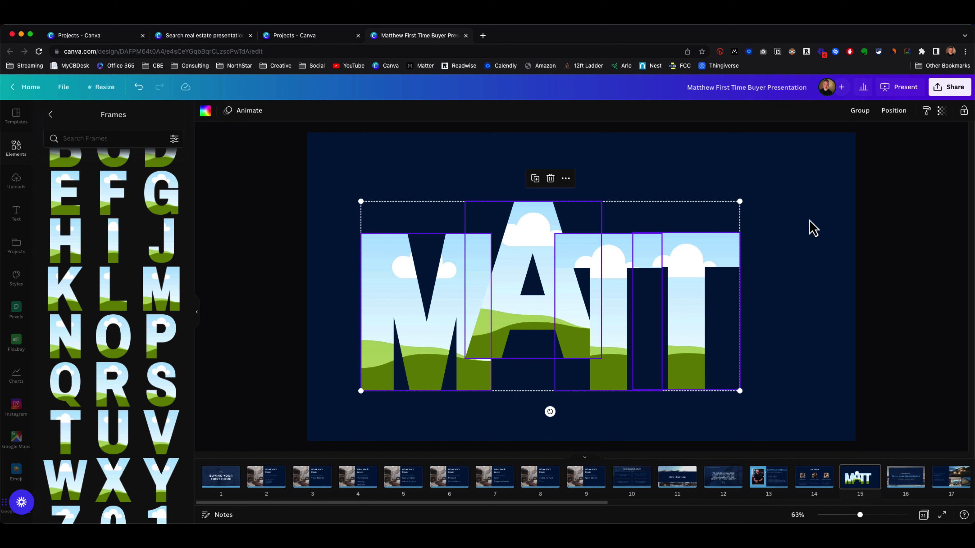
click(894, 112)
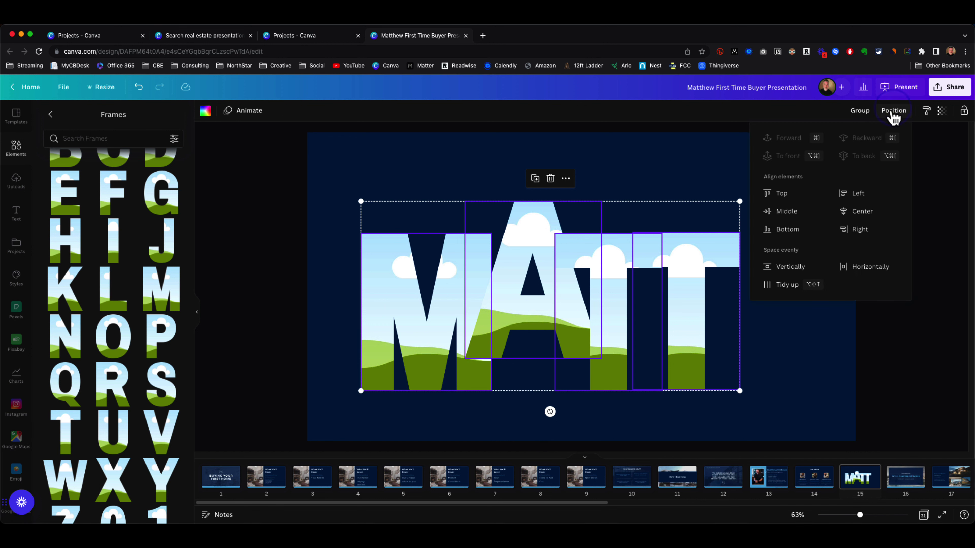
click(787, 269)
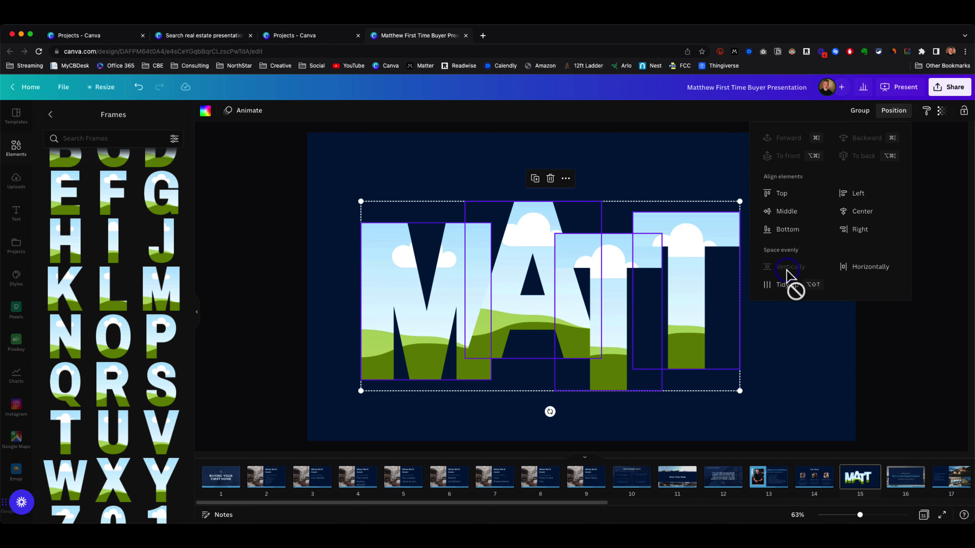
click(877, 270)
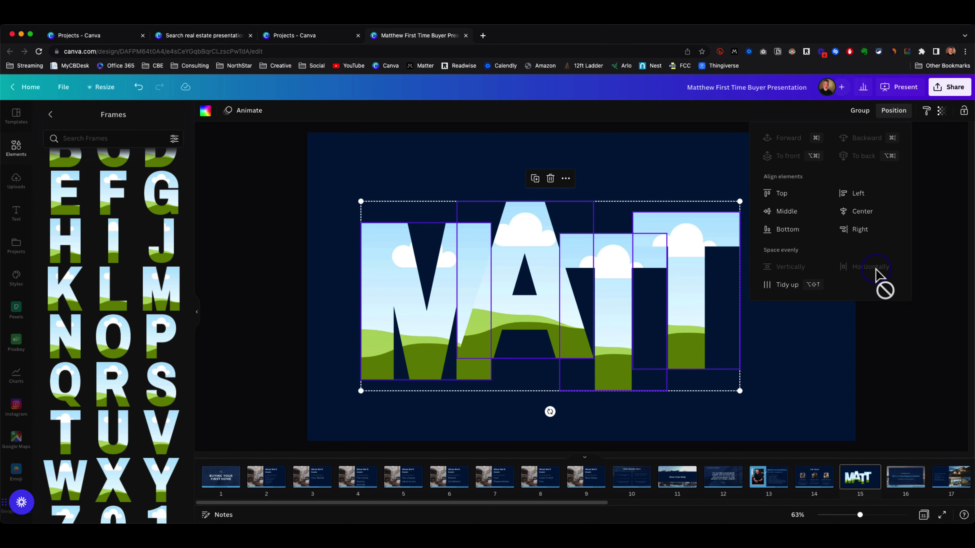
click(777, 284)
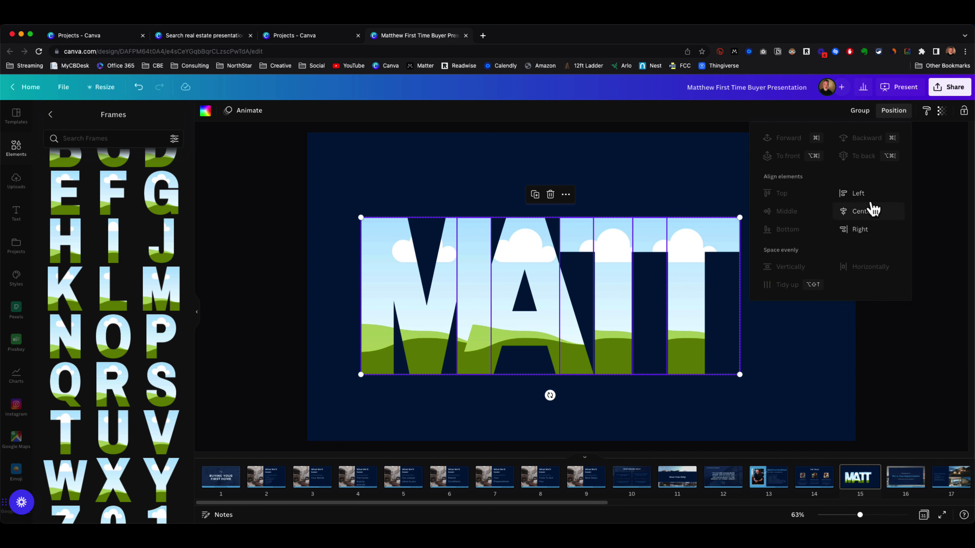
Try center, right and left alignment on the four letter frames, and undo these alignments.
click(853, 215)
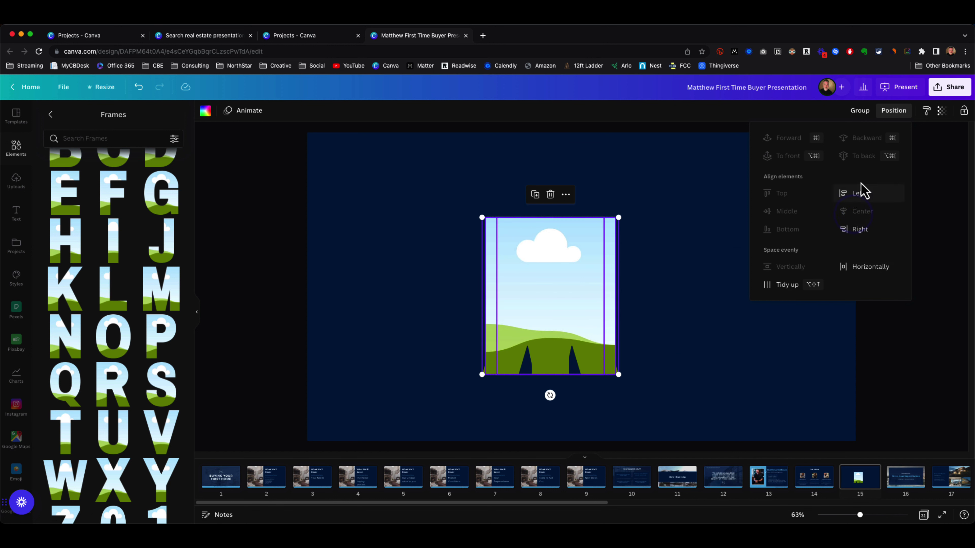
click(857, 230)
click(857, 193)
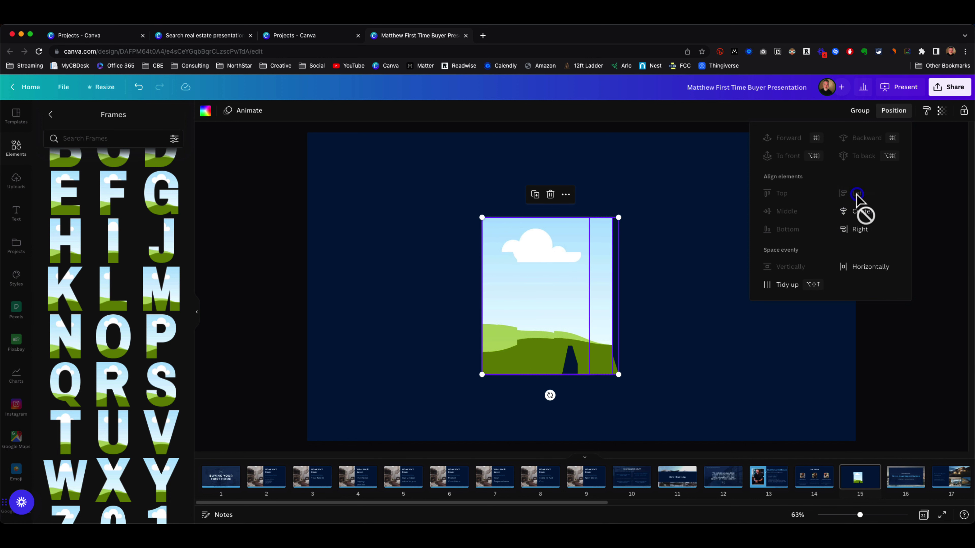
key(super+z)
key(super+z)
key(super+z)
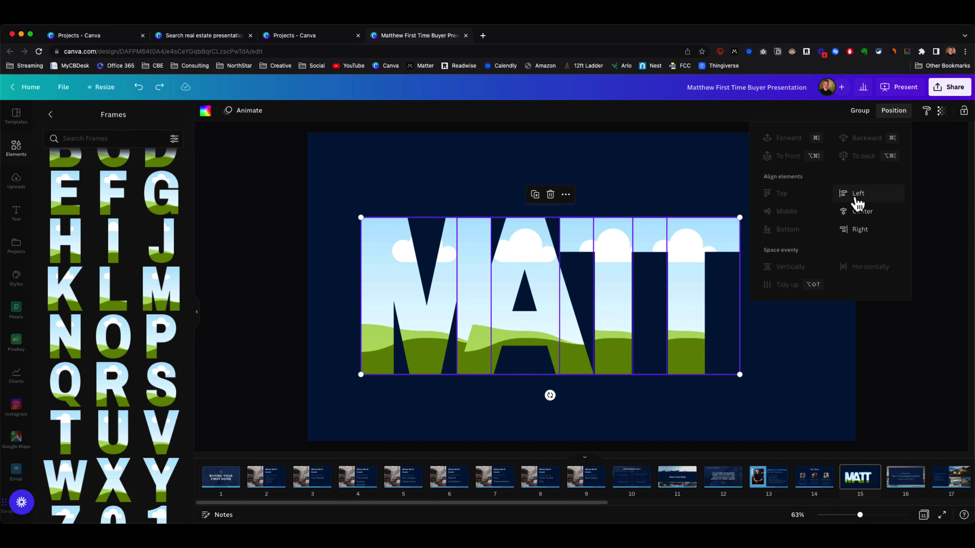
Spread the letter frames apart individually, moving both Ts and the A right and the M left.
click(822, 343)
drag(701, 323, 786, 322)
drag(621, 299, 652, 288)
drag(532, 294, 558, 294)
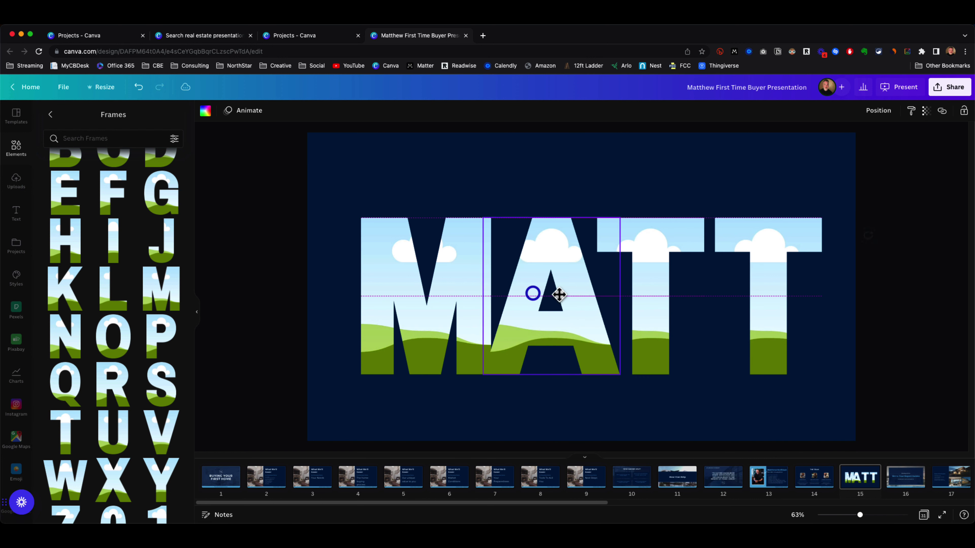
shift+click(426, 287)
drag(426, 287, 400, 283)
drag(582, 284, 570, 286)
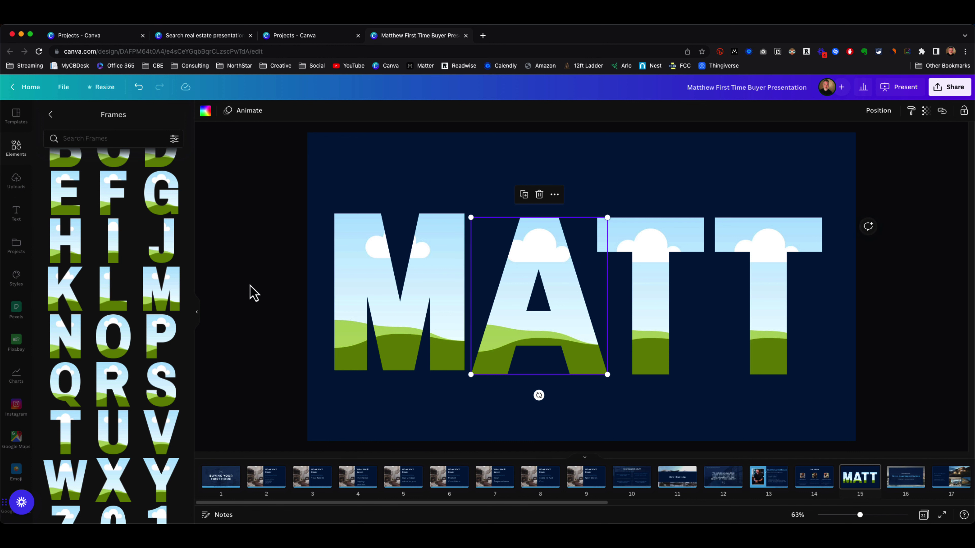
Select all four letter frames and space them evenly both horizontally and vertically.
drag(271, 273, 883, 331)
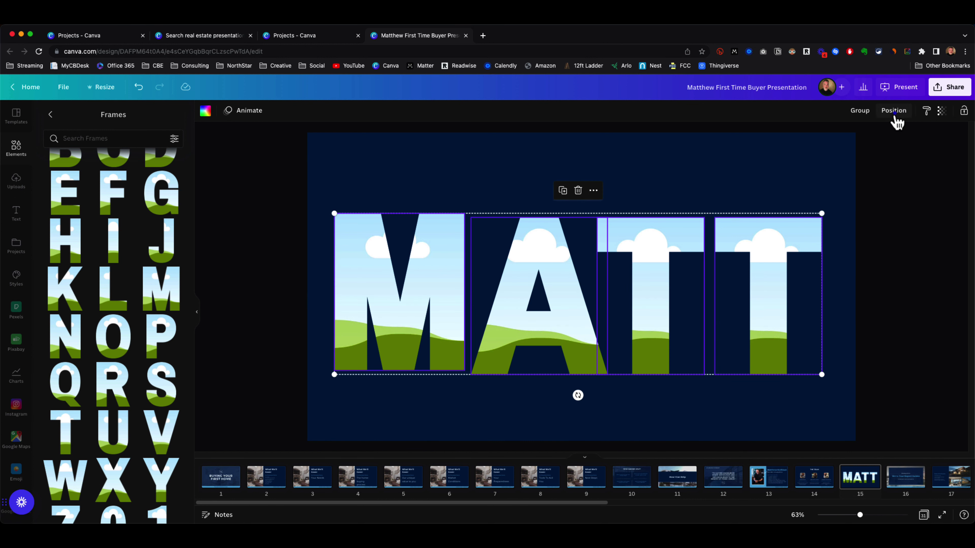
click(894, 111)
click(861, 267)
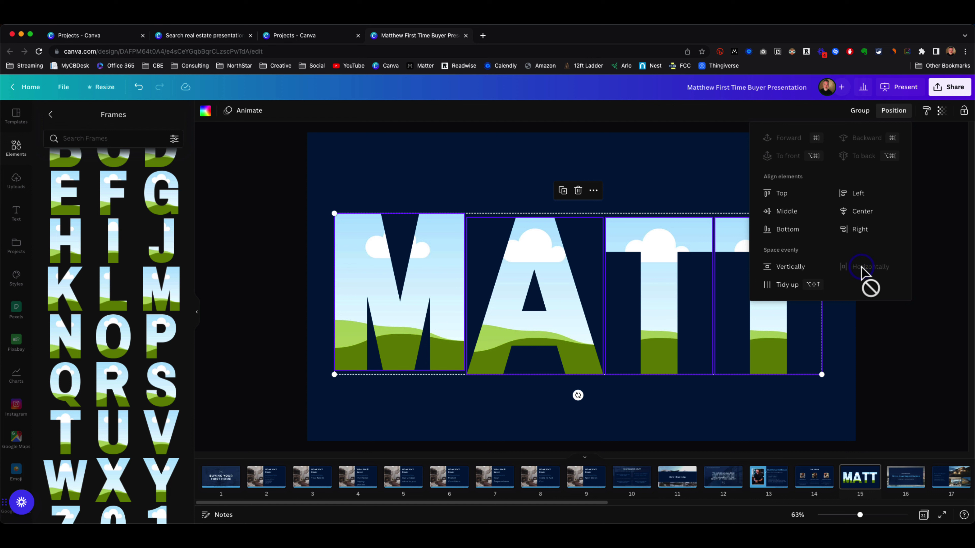
click(784, 266)
click(438, 151)
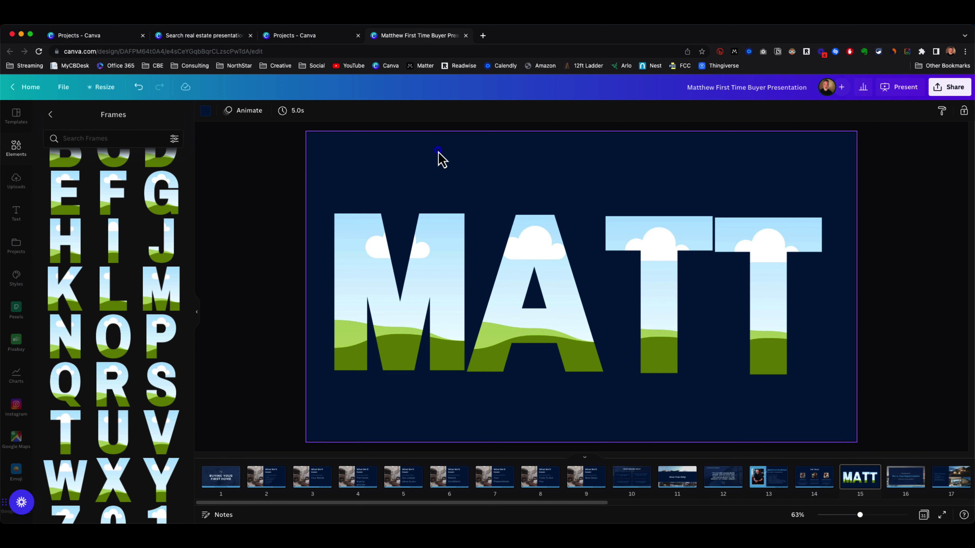
Move the first T slightly left toward the A and the last T slightly up and right.
click(675, 246)
drag(675, 246, 672, 242)
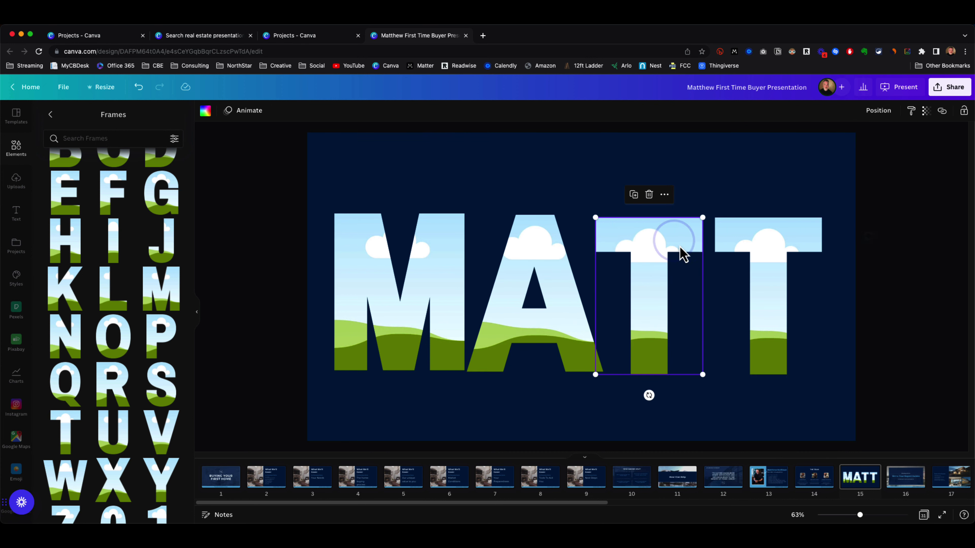
click(780, 236)
drag(780, 236, 783, 234)
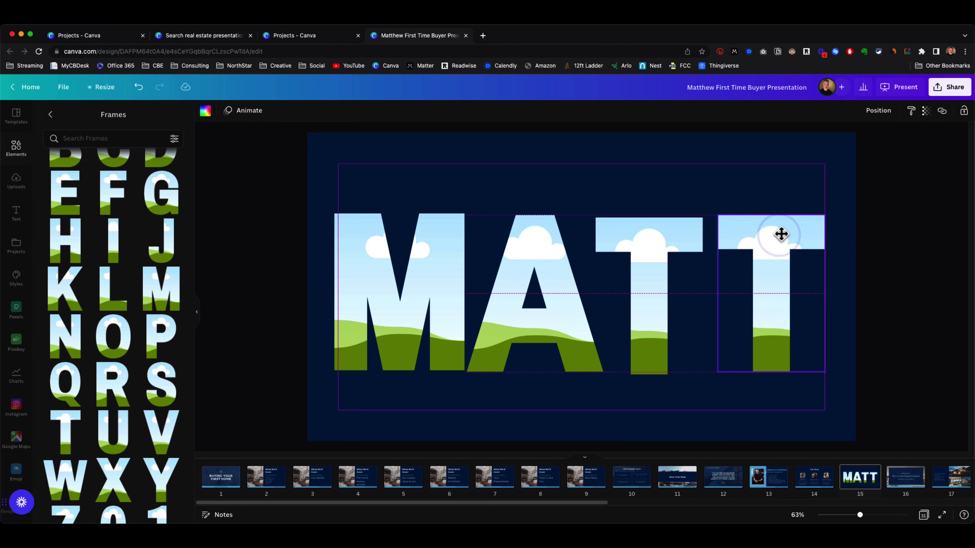
Move all four letter frames slightly down together and level the last T with the other T.
click(217, 238)
drag(227, 235, 875, 336)
click(788, 323)
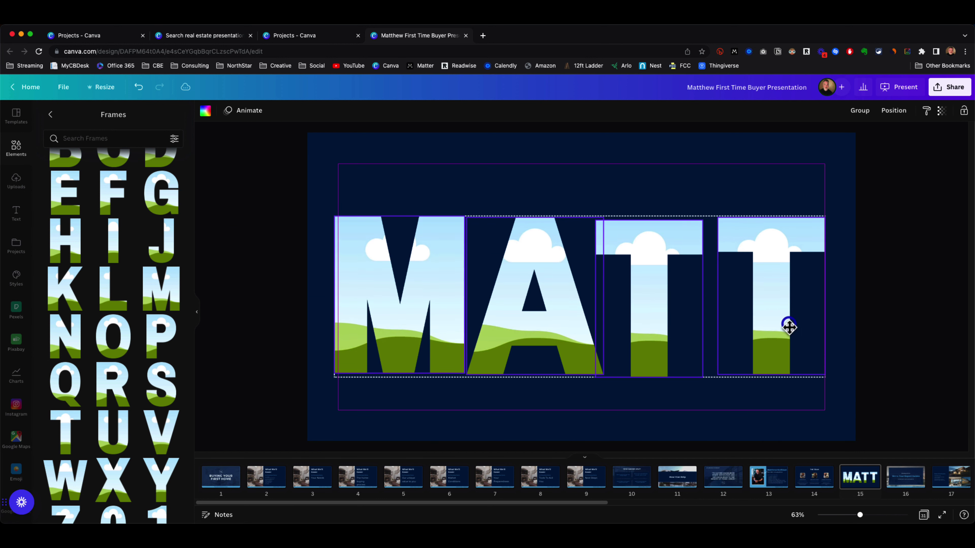
click(764, 309)
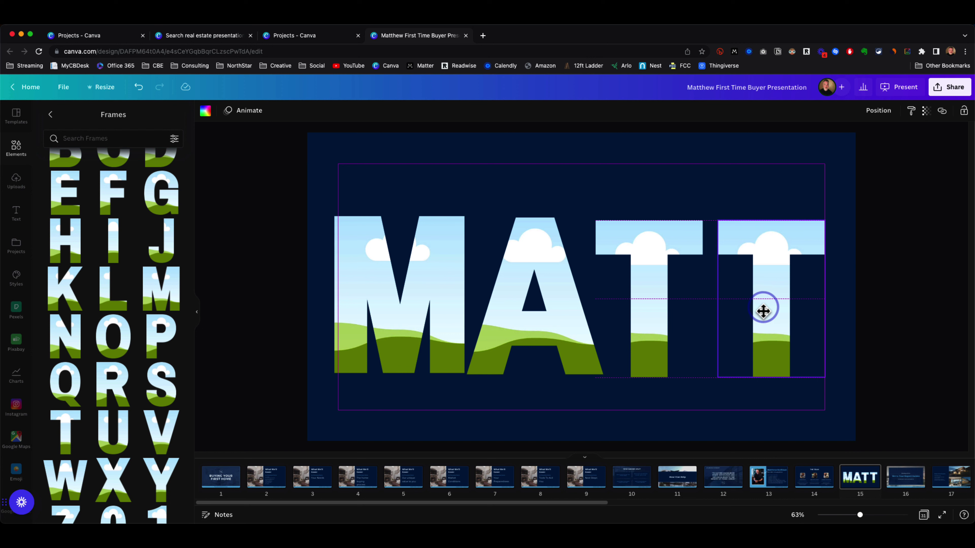
Move the letter A frame slightly right and down so that it lines up with the two Ts.
click(878, 326)
drag(253, 295, 384, 304)
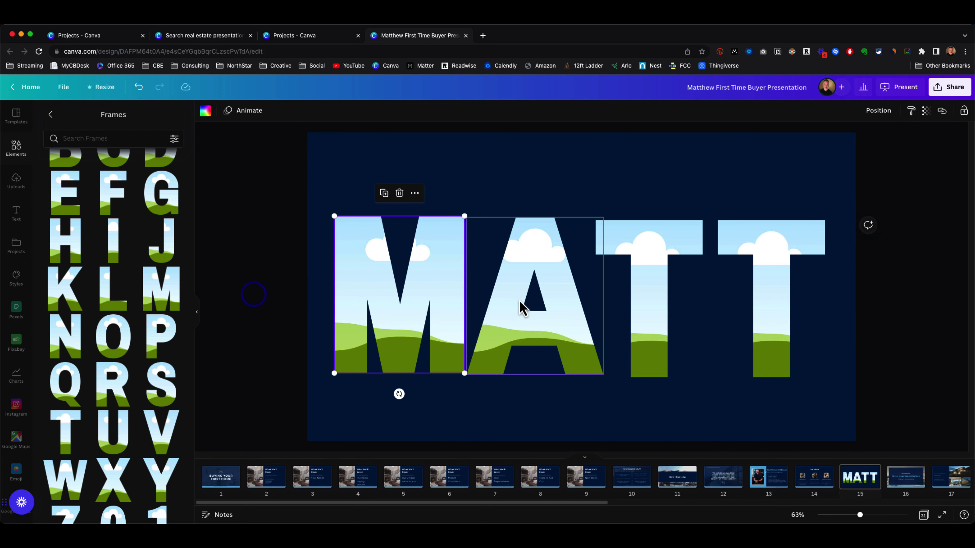
drag(547, 300, 555, 301)
click(249, 284)
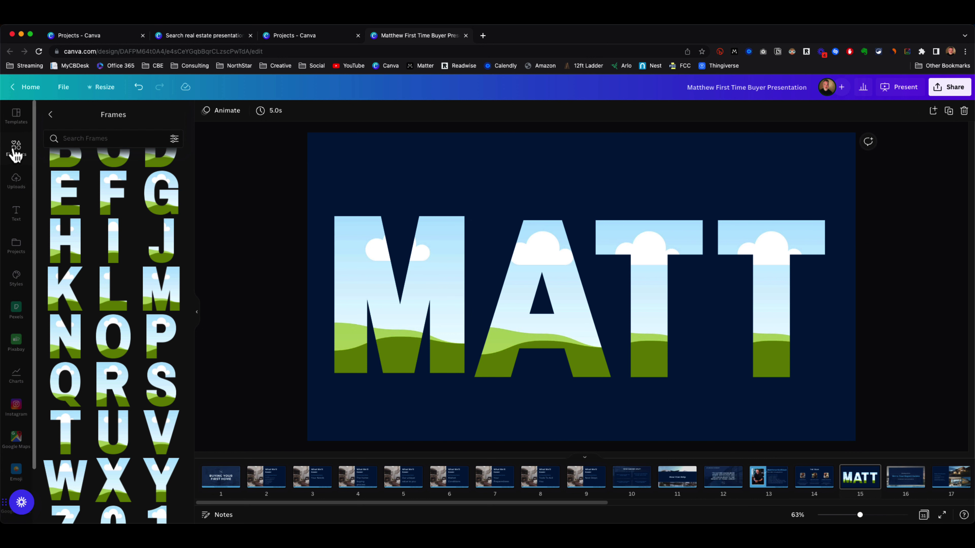
Fill the M frame with the uploaded deck photo, the A with the pool photo and both Ts with the living room photo.
click(15, 180)
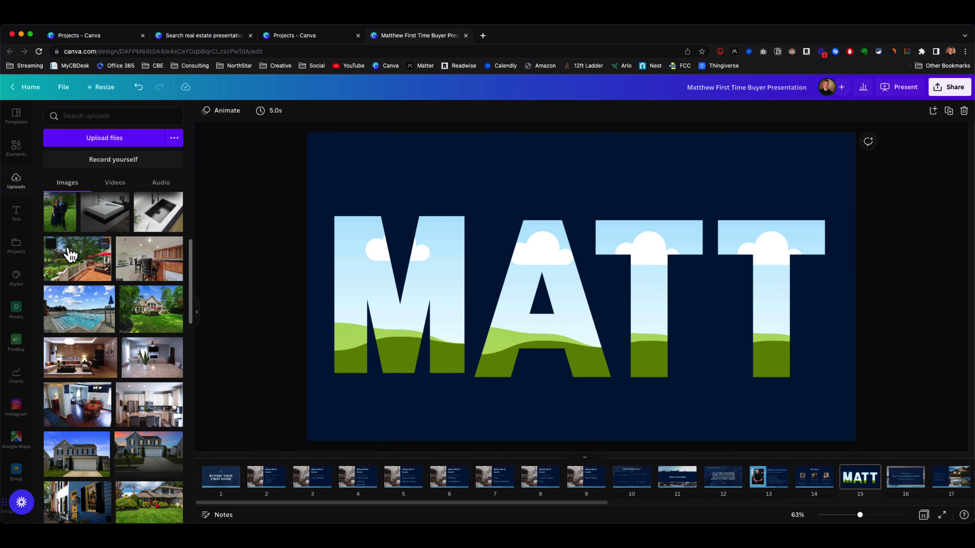
drag(77, 263, 346, 287)
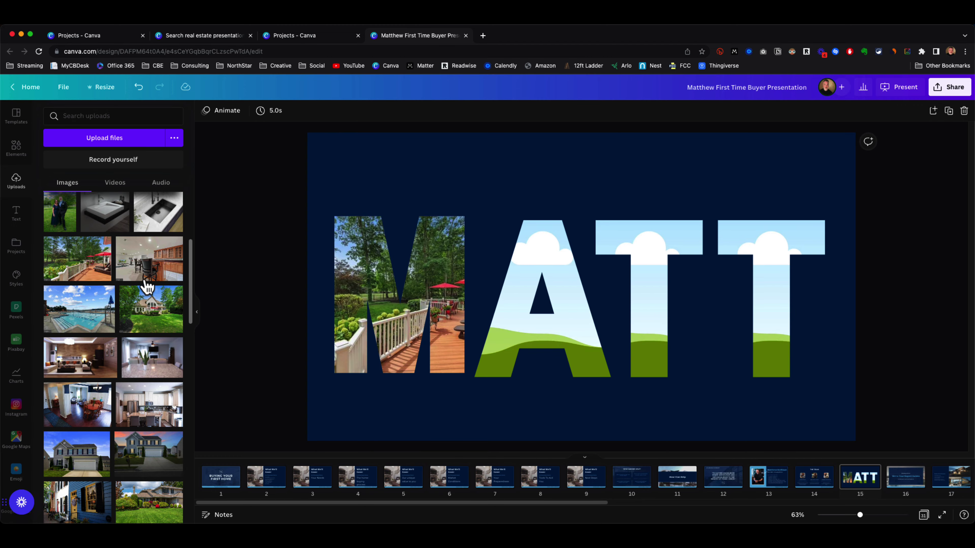
drag(83, 320, 523, 259)
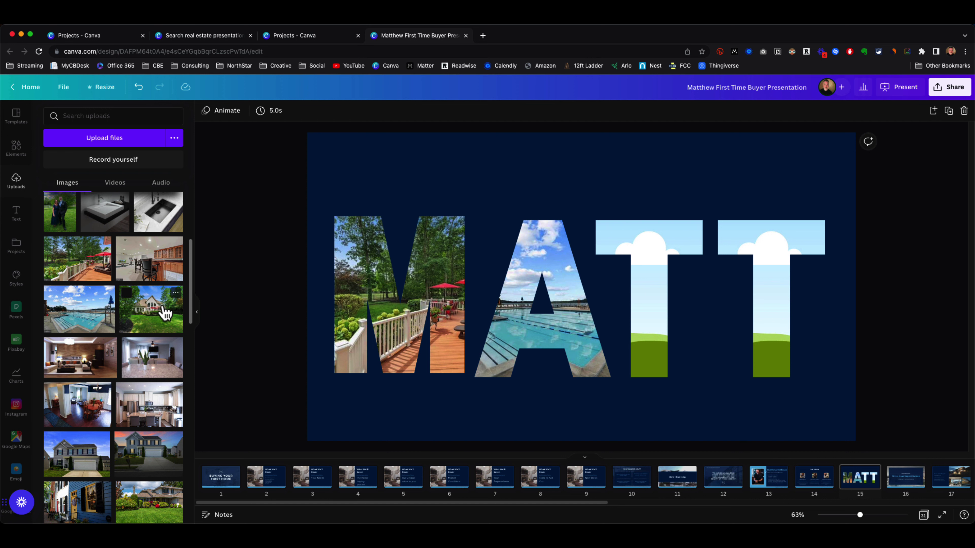
drag(79, 365, 755, 248)
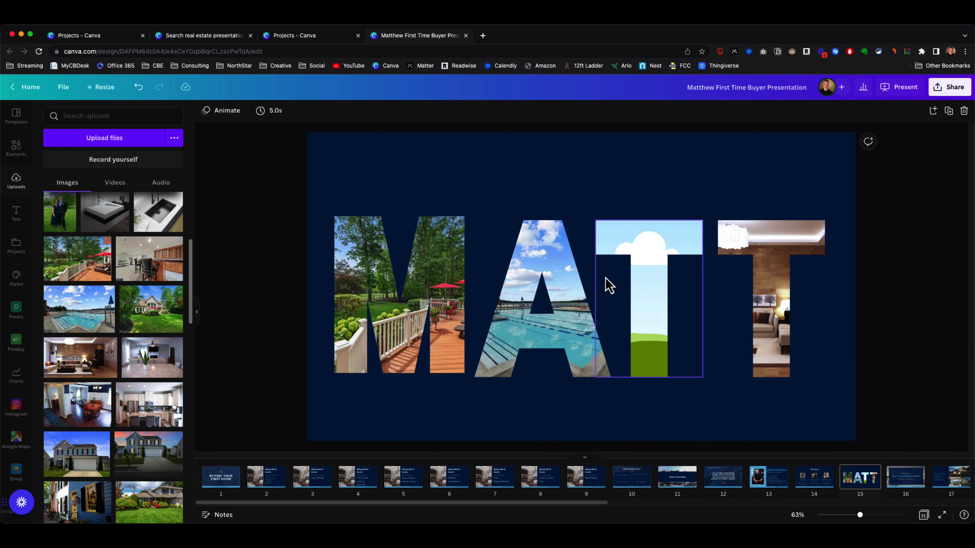
drag(79, 358, 713, 290)
double_click(647, 298)
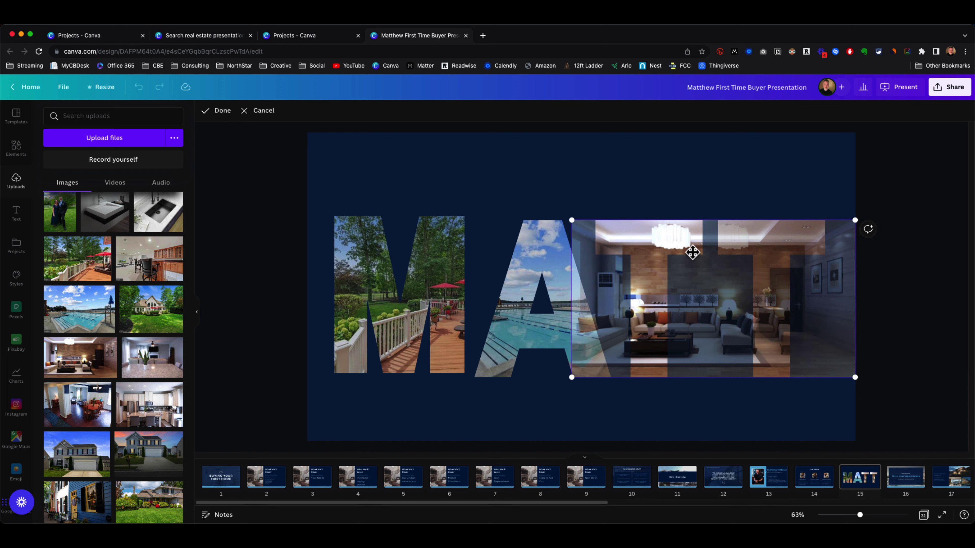
click(644, 178)
click(644, 180)
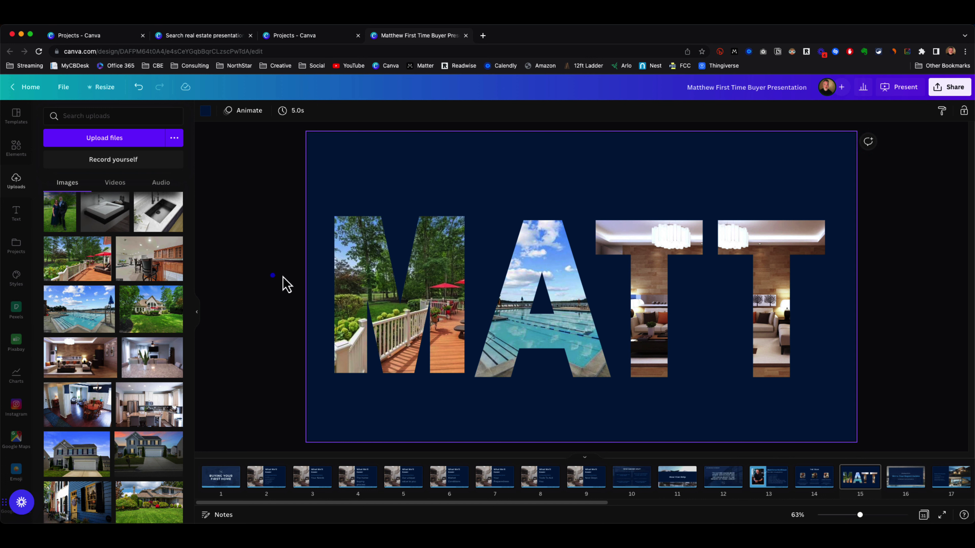
Delete all four letter frames from page 15.
drag(284, 278, 842, 316)
key(Delete)
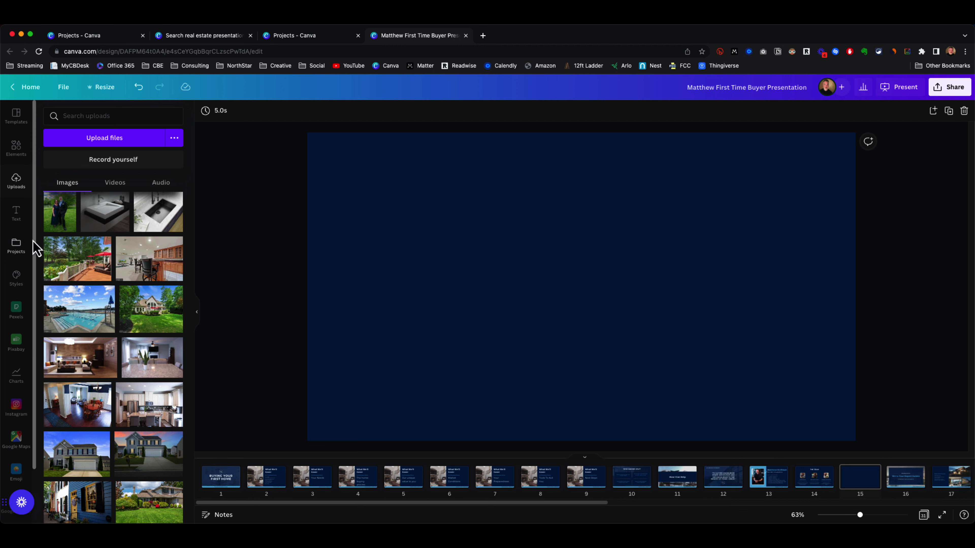
Browse the full set of table designs in the elements library.
click(18, 153)
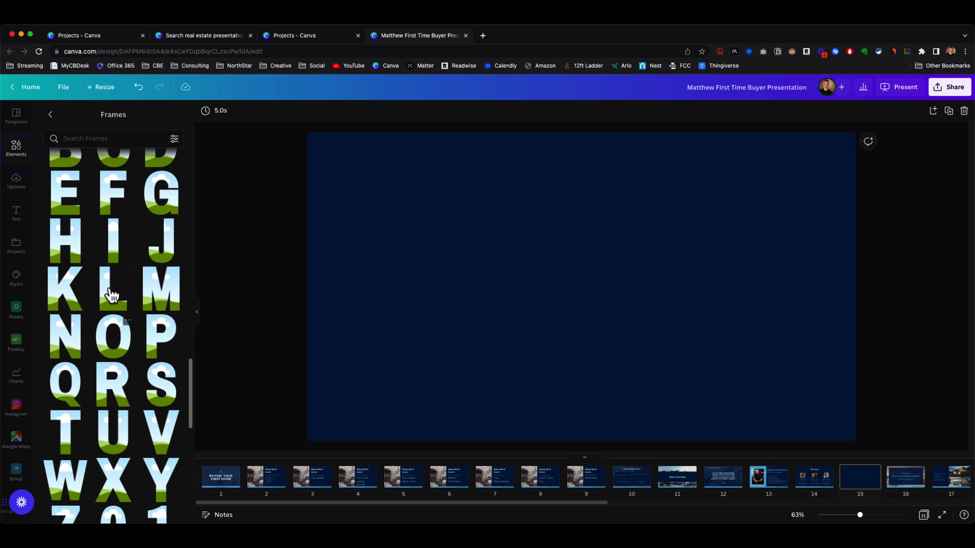
click(51, 114)
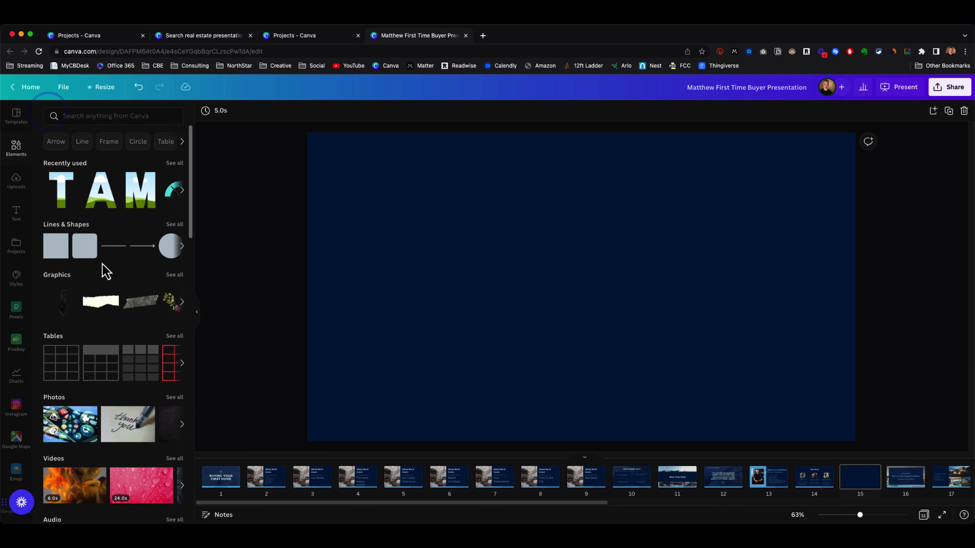
click(173, 336)
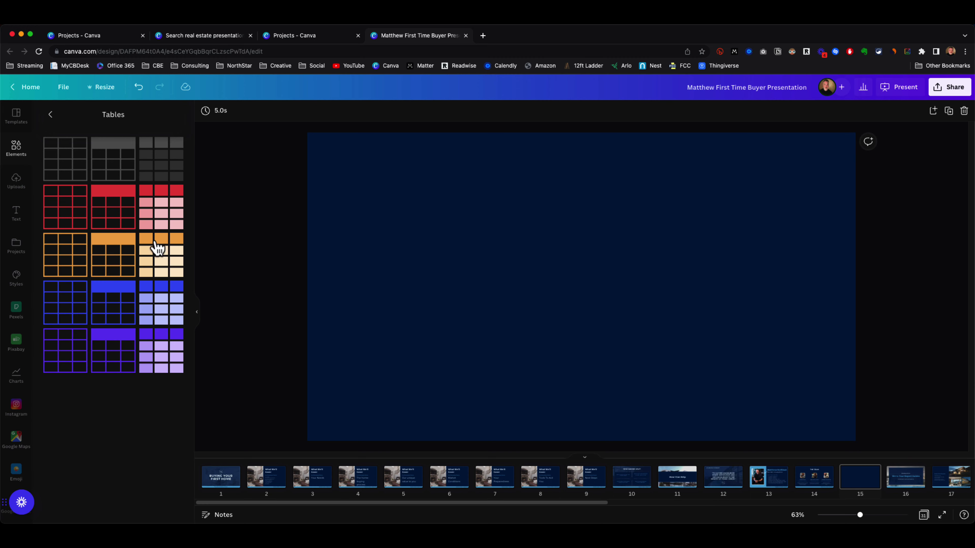
click(51, 115)
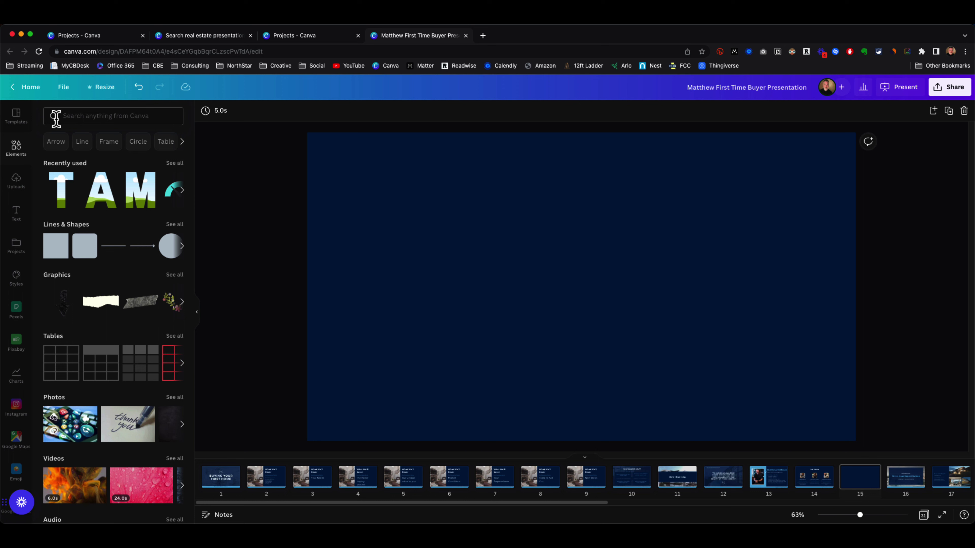
Add the green-bearded Santa sticker to page 15, then delete it.
scroll(122, 274, down, 9)
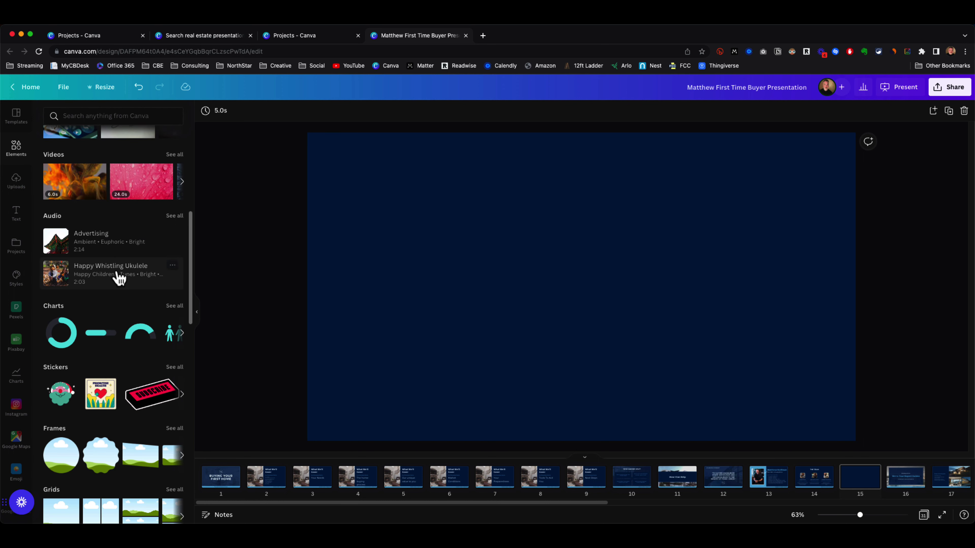
scroll(104, 276, down, 3)
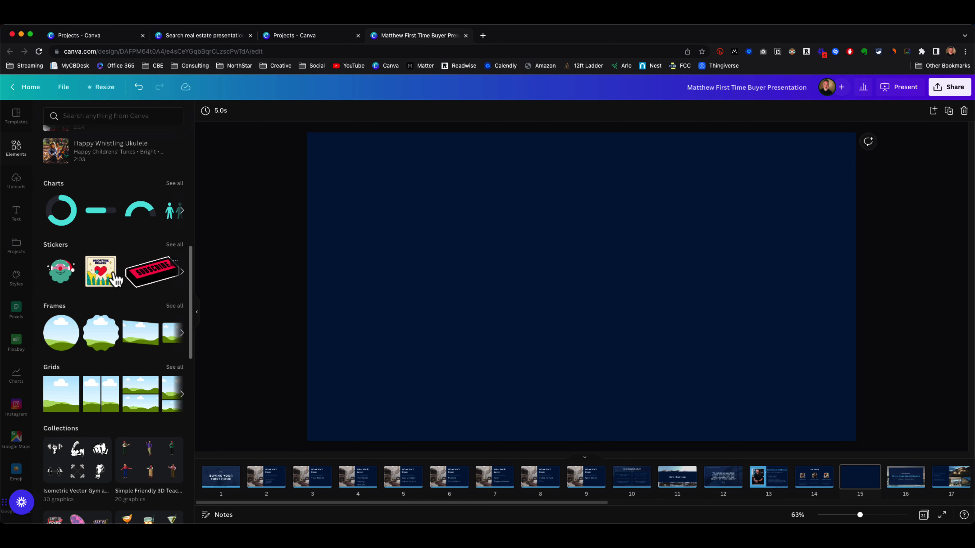
click(61, 271)
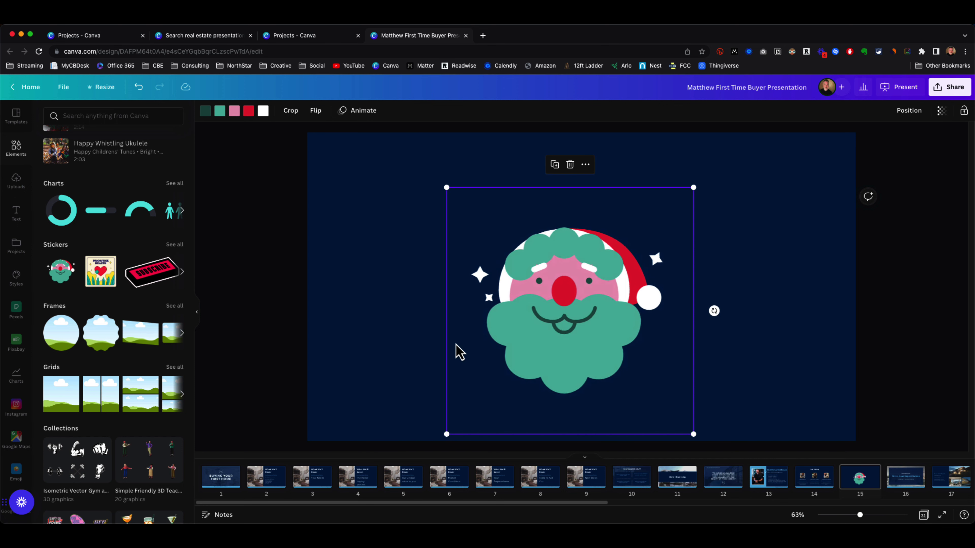
key(Delete)
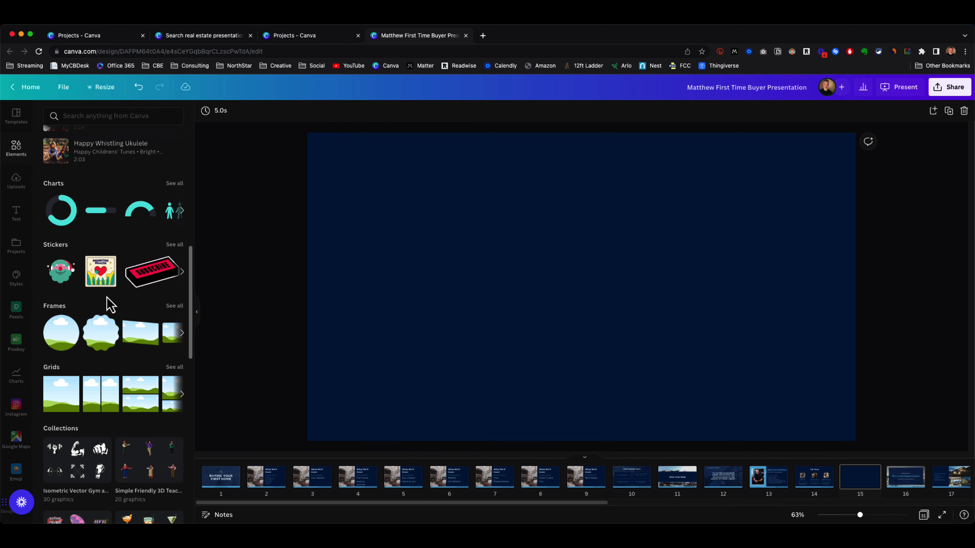
View the isometric gym and fitness graphics collection and return to the main elements library.
scroll(109, 305, down, 5)
click(79, 251)
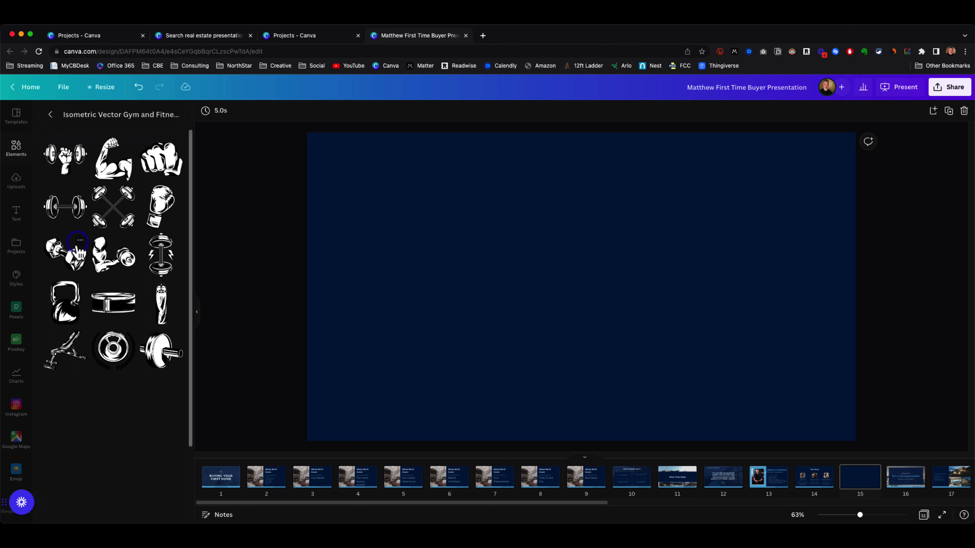
click(47, 115)
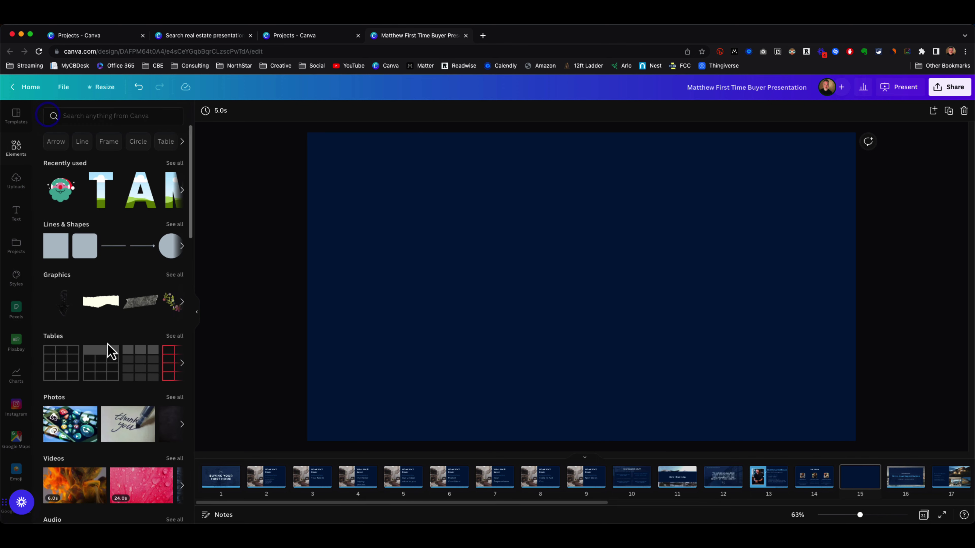
Search the elements for "house collection" and browse the matching graphics, photos, videos, audio and frames.
click(100, 115)
text(house collection)
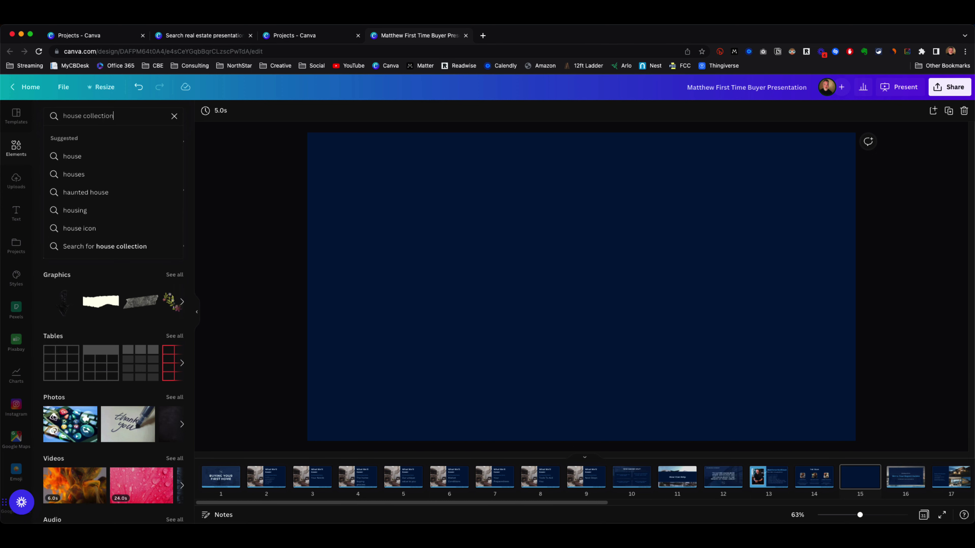
key(Return)
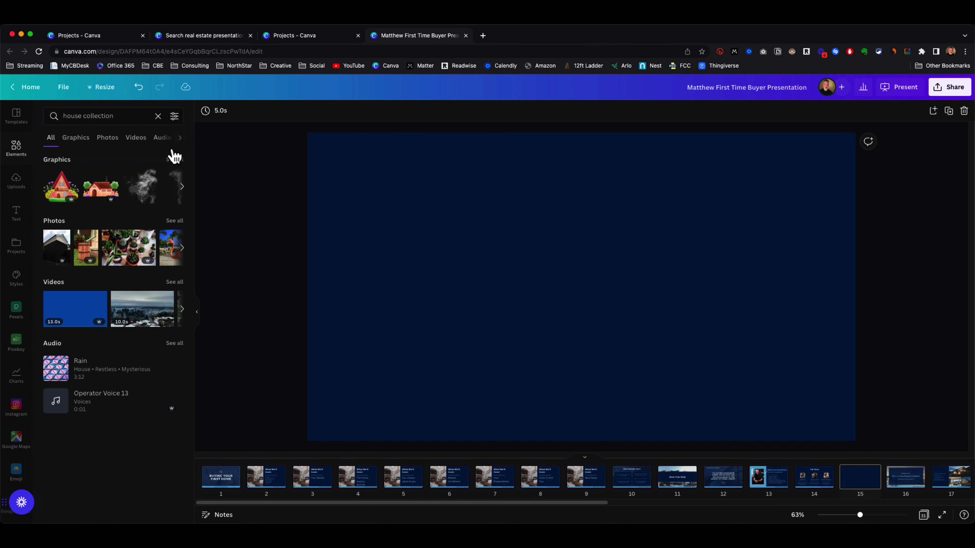
click(175, 160)
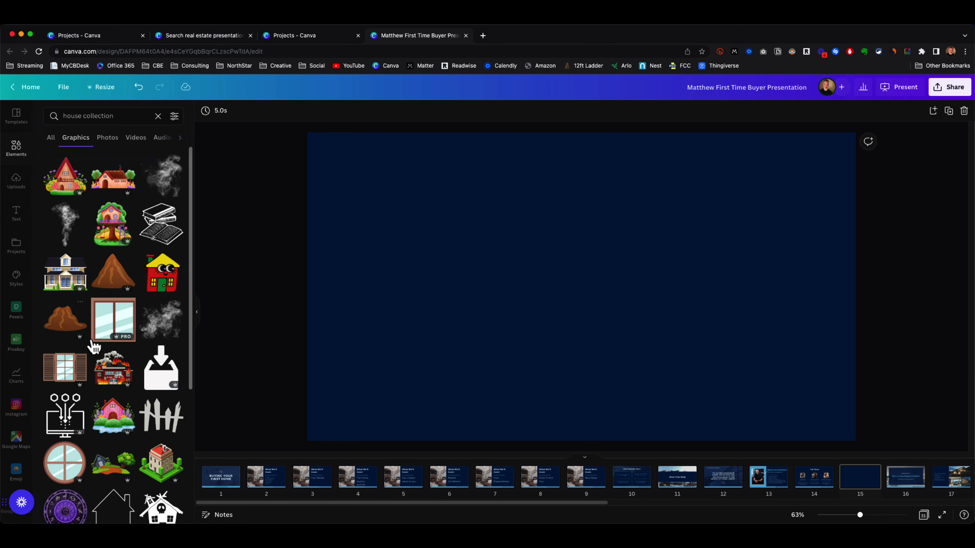
click(106, 138)
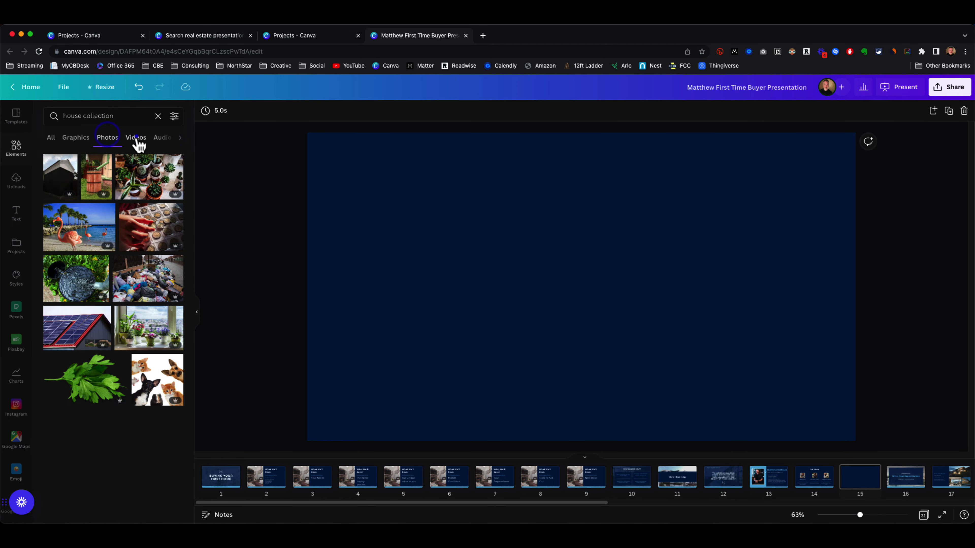
click(137, 139)
click(163, 138)
click(168, 142)
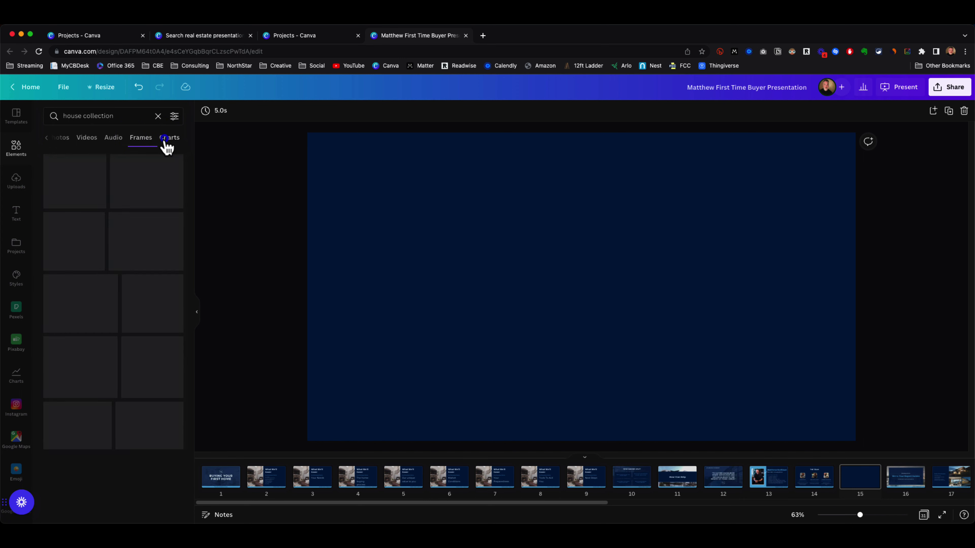
Shorten the elements search to "house" and run it, then return to the uploaded images.
drag(116, 116, 81, 119)
key(BackSpace)
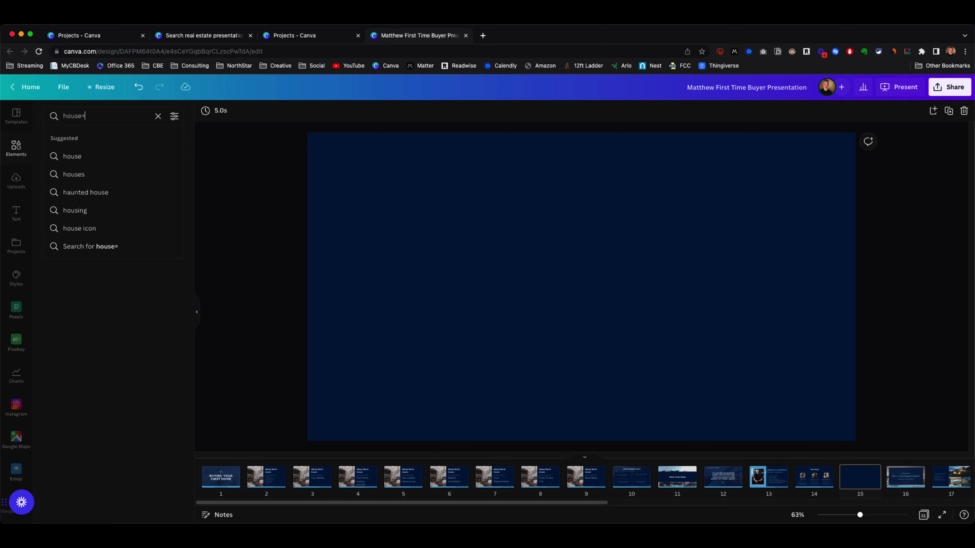
key(Return)
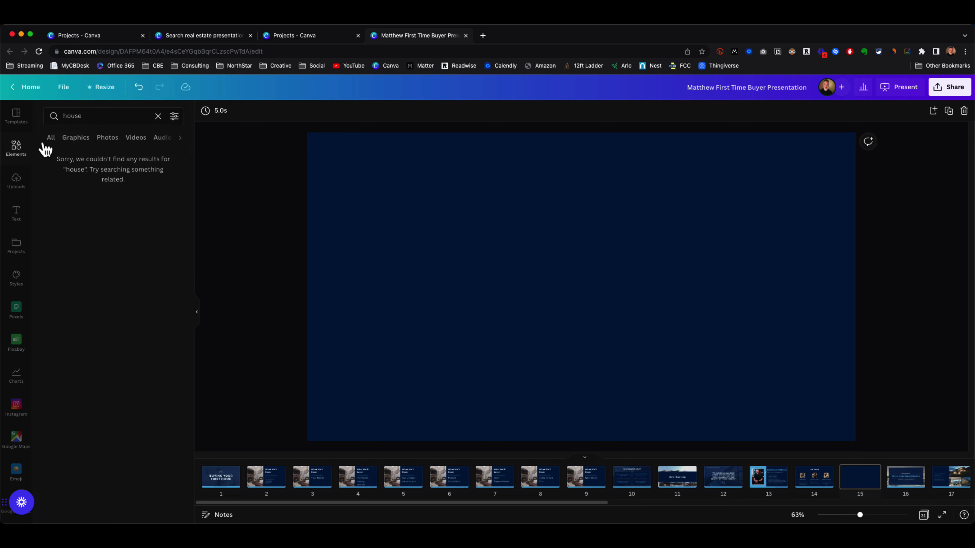
click(14, 152)
click(15, 191)
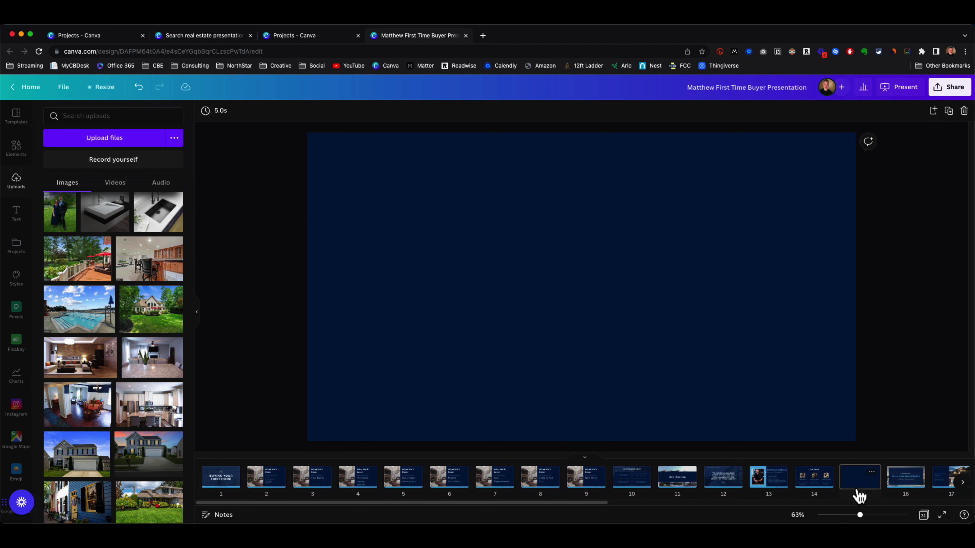
View the team page, then check the page options available for the title page.
click(825, 491)
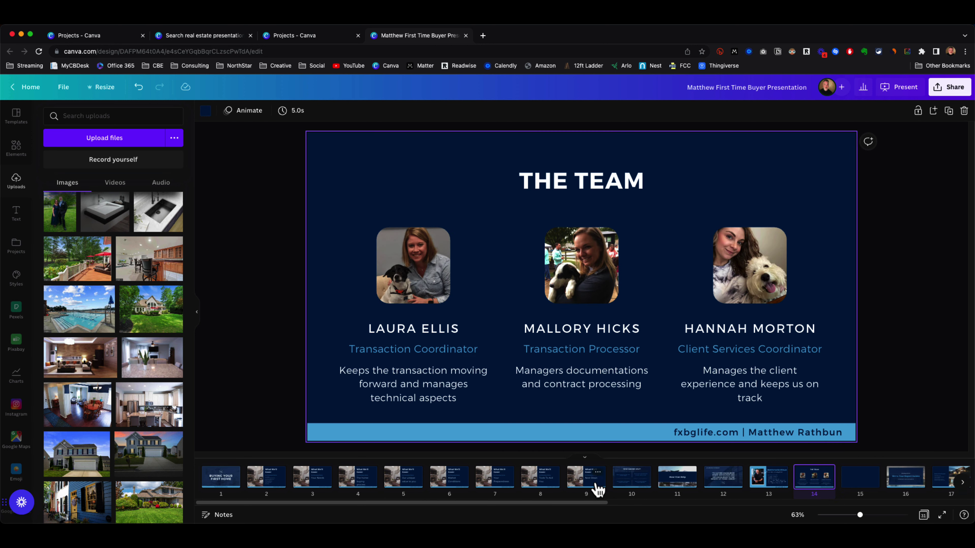
click(232, 472)
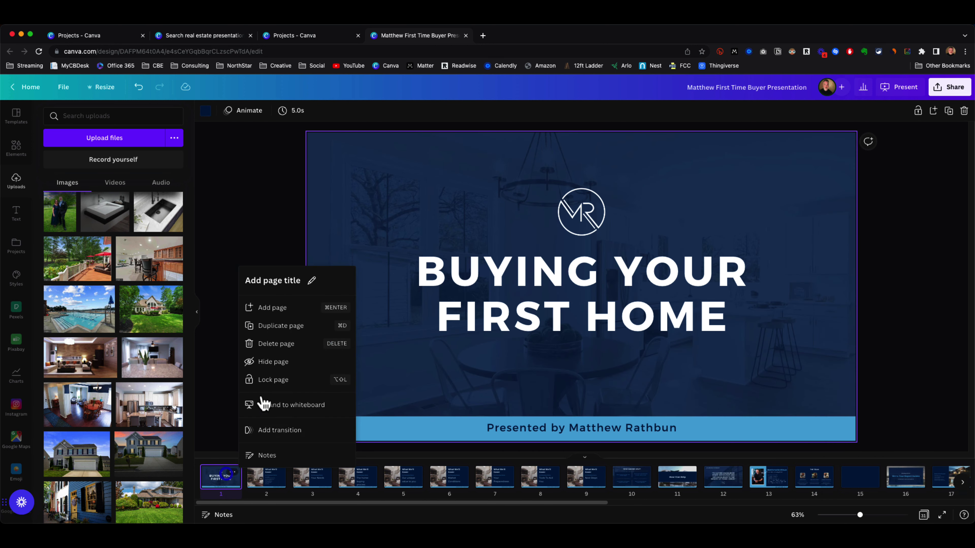
click(260, 174)
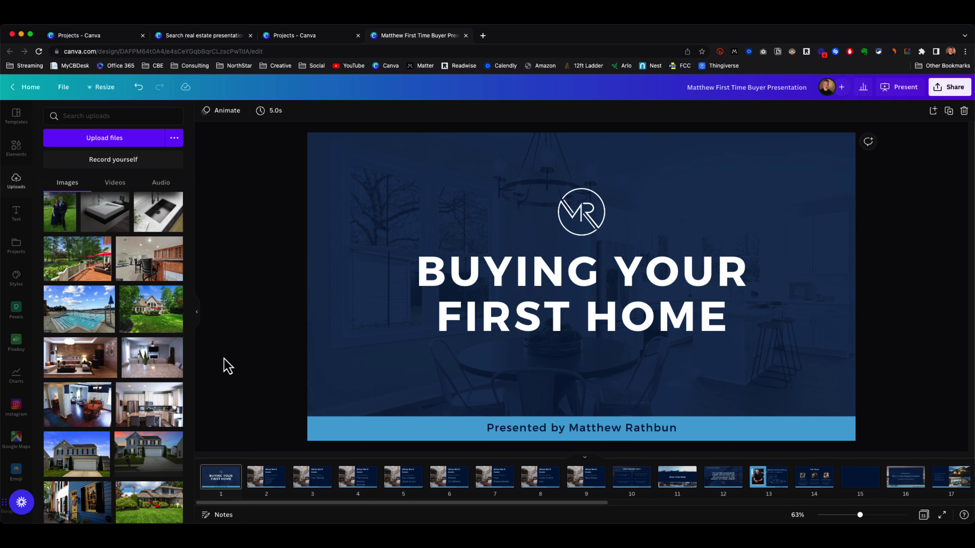
Look through the presentation's pages from page 4 via page 16 to the real estate market chart on page 22.
click(363, 486)
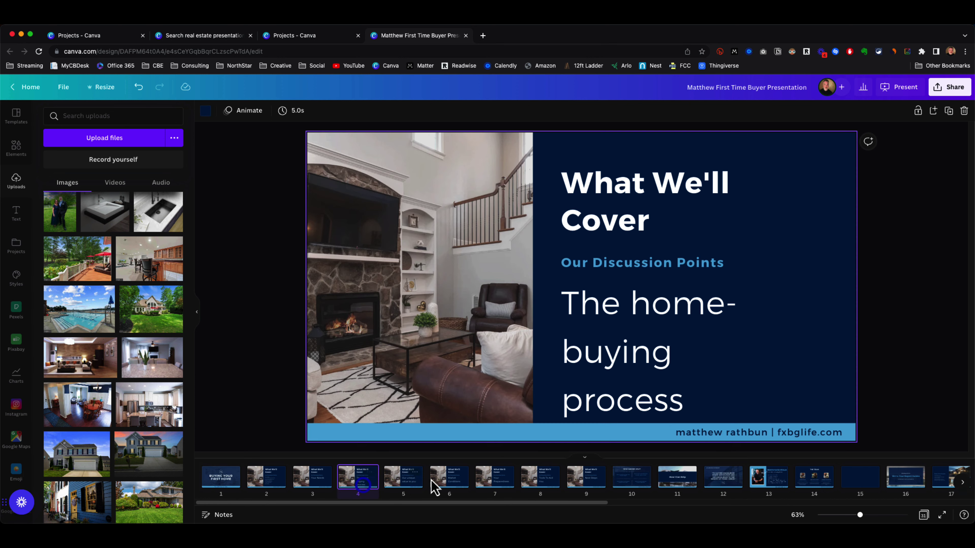
click(537, 484)
click(906, 483)
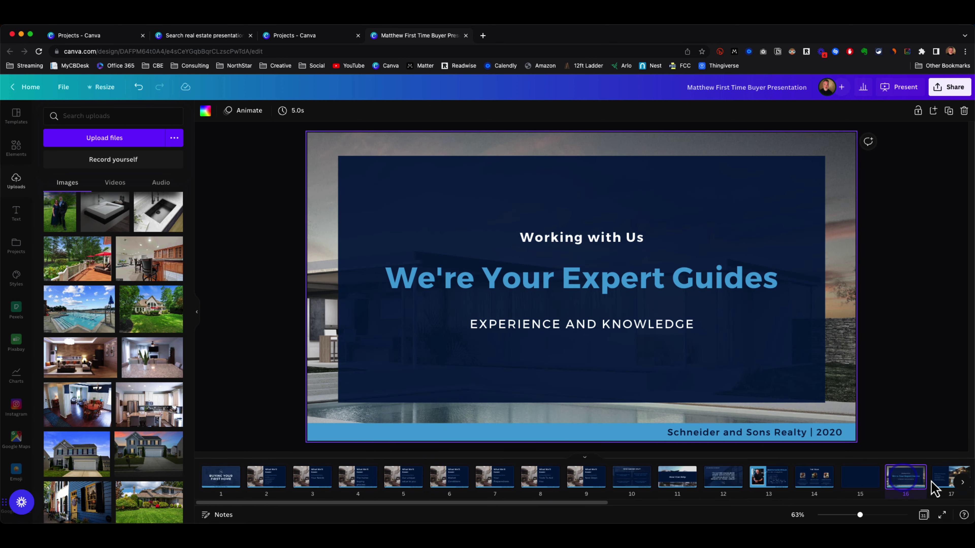
key(Right)
key(Right)
key(Right)
key(Right)
key(Right)
key(Right)
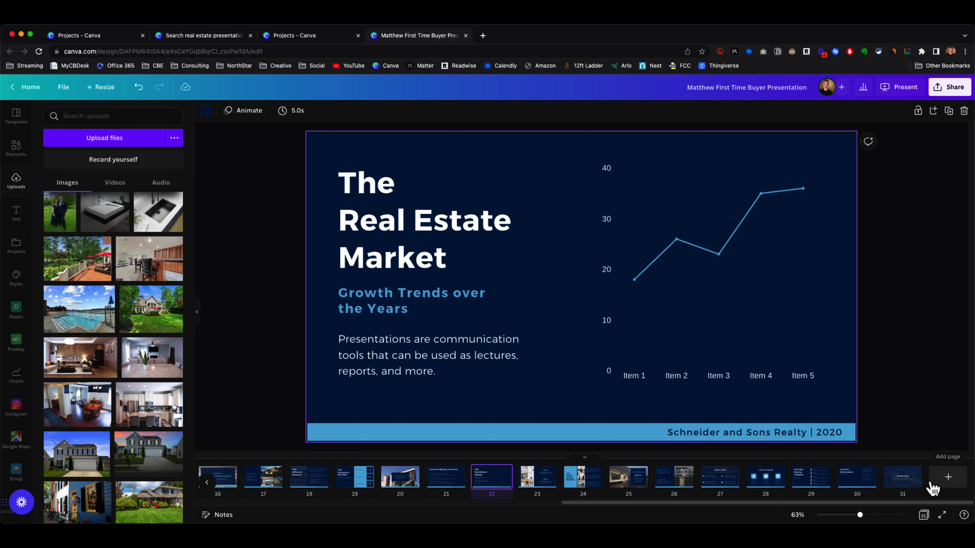
Open the sharing options for the presentation.
drag(627, 502, 233, 500)
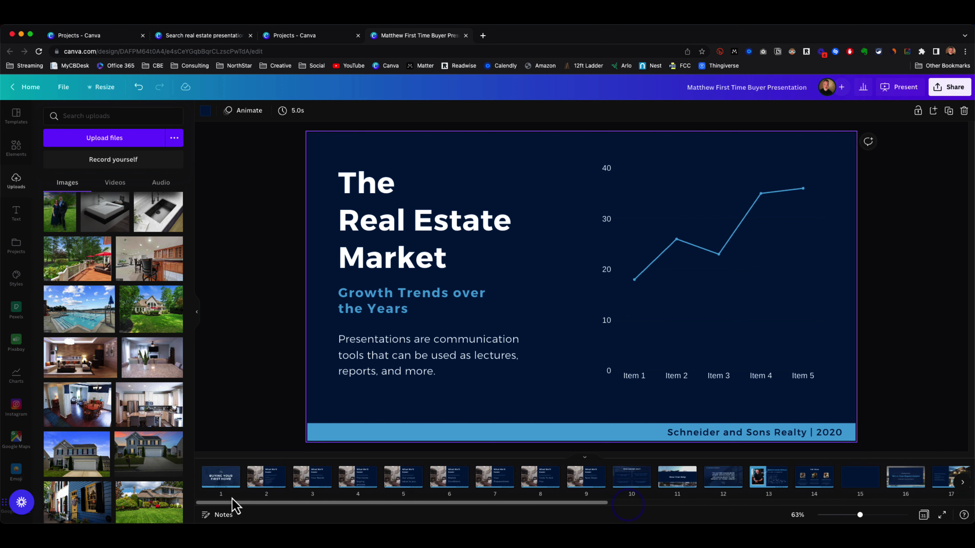
click(248, 390)
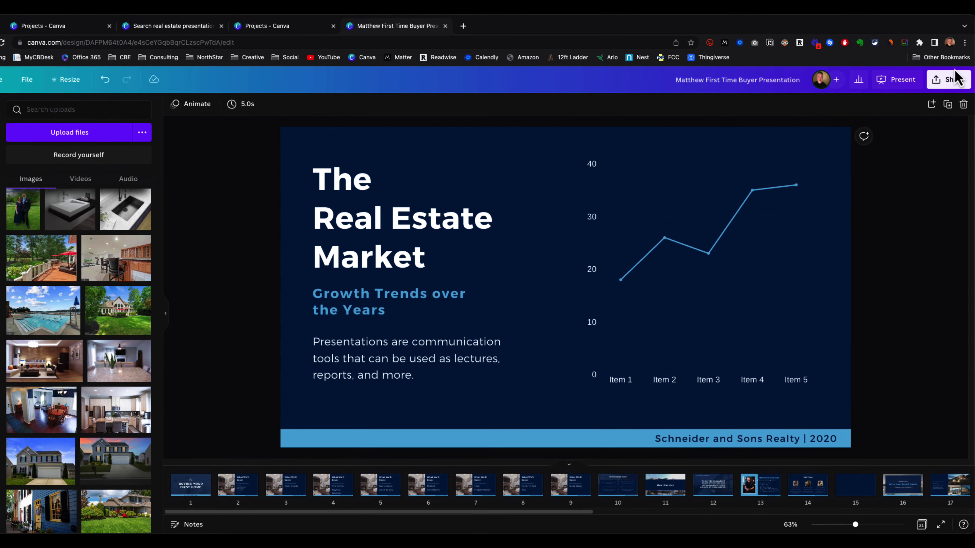
click(949, 87)
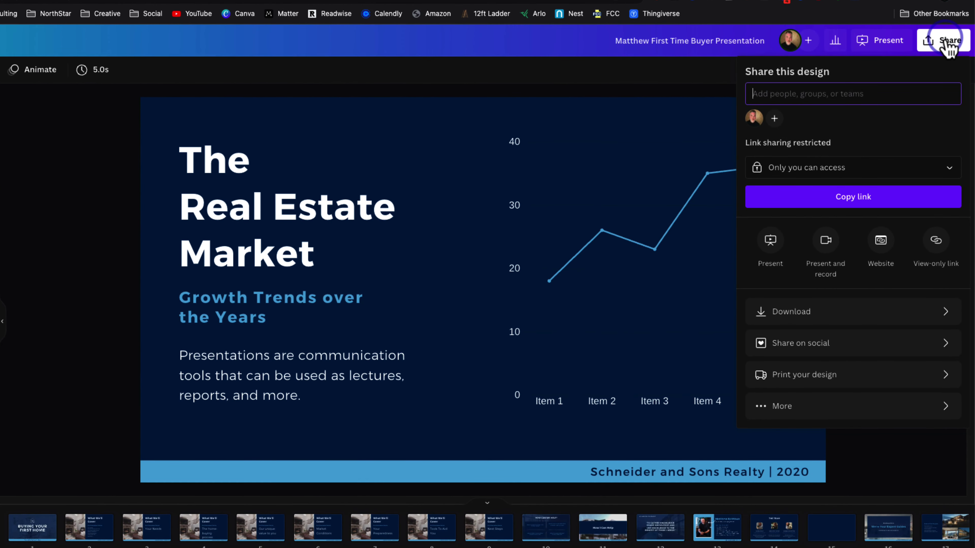